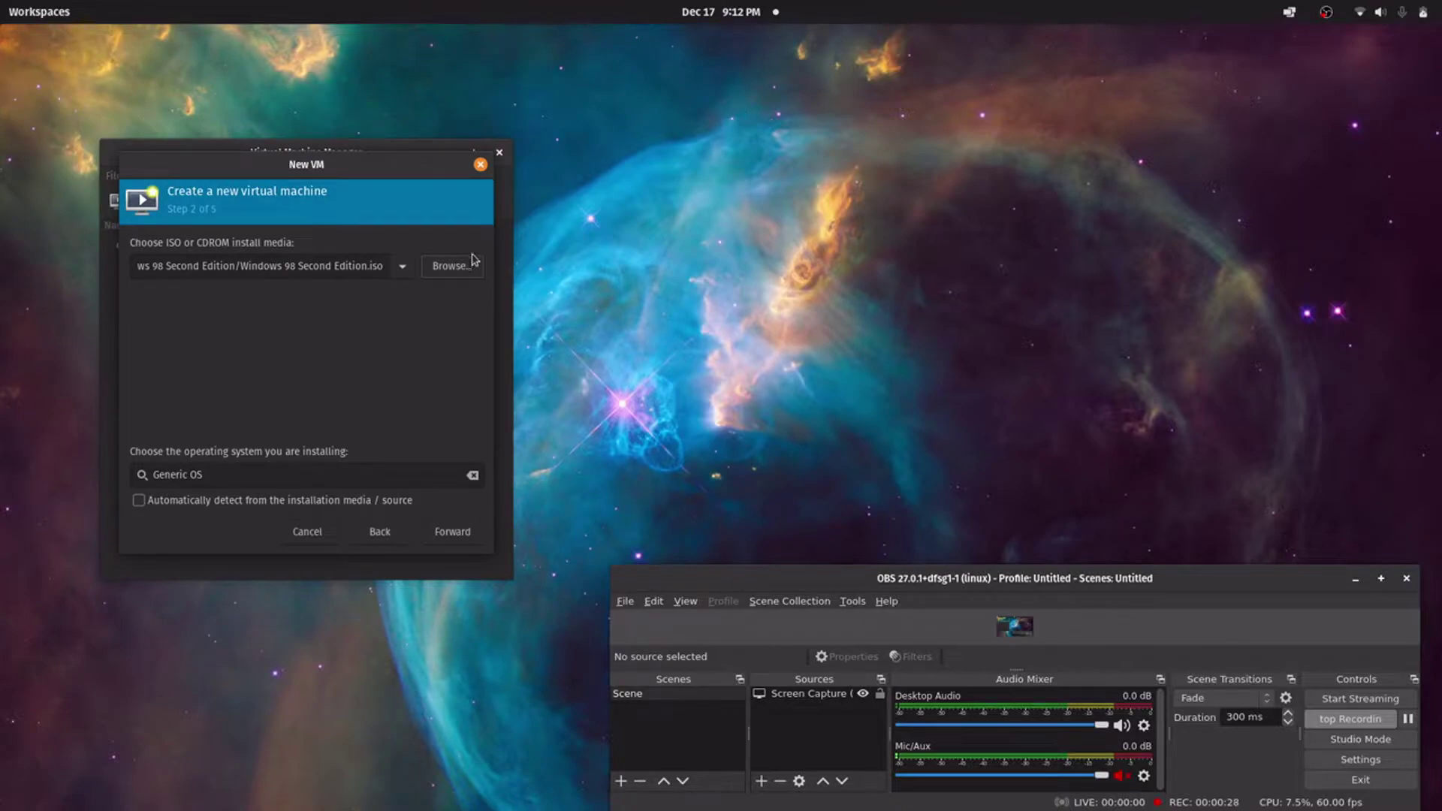
Keep the chosen install media and default memory/CPU, and set the disk to 30.0 GiB
left_click(467, 534)
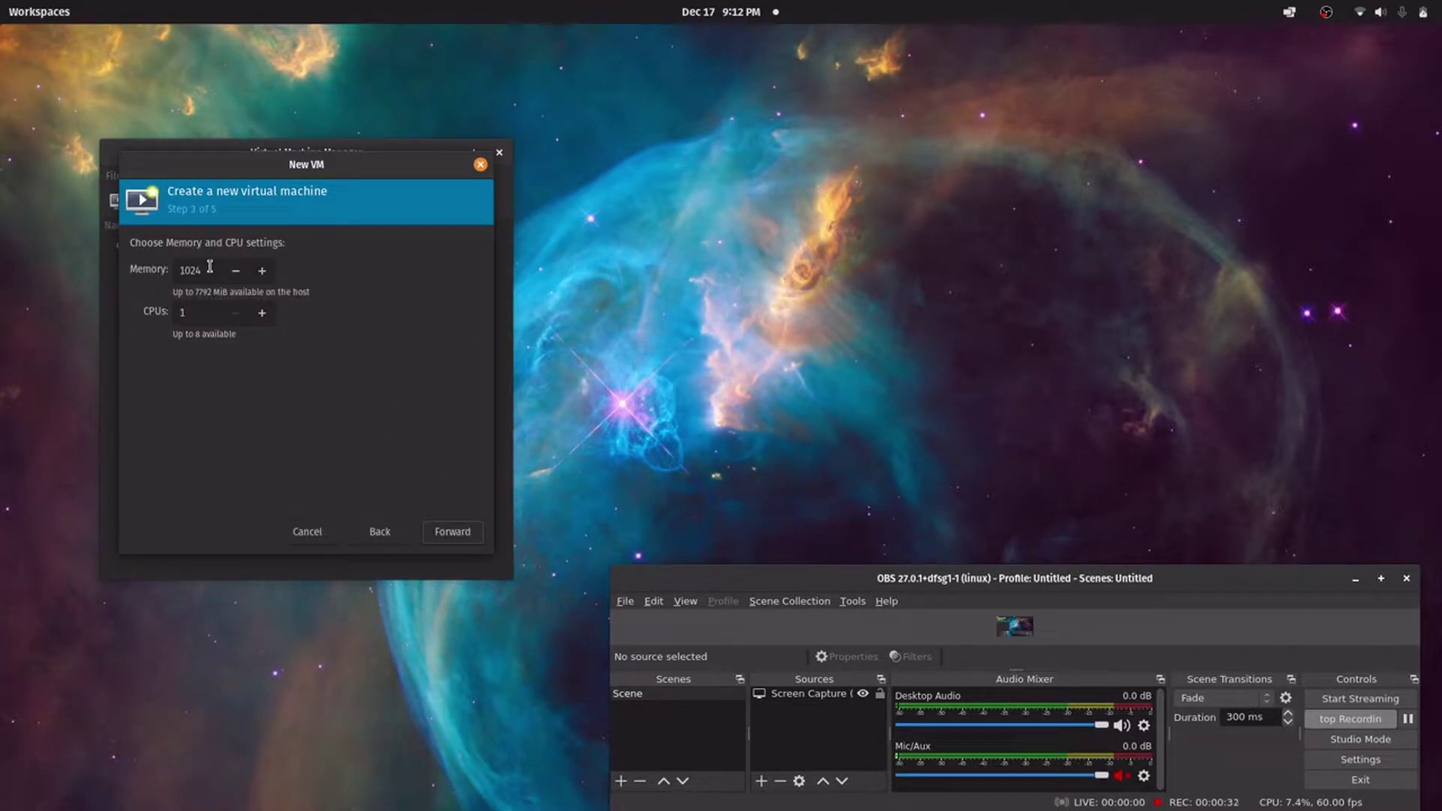
left_click(456, 535)
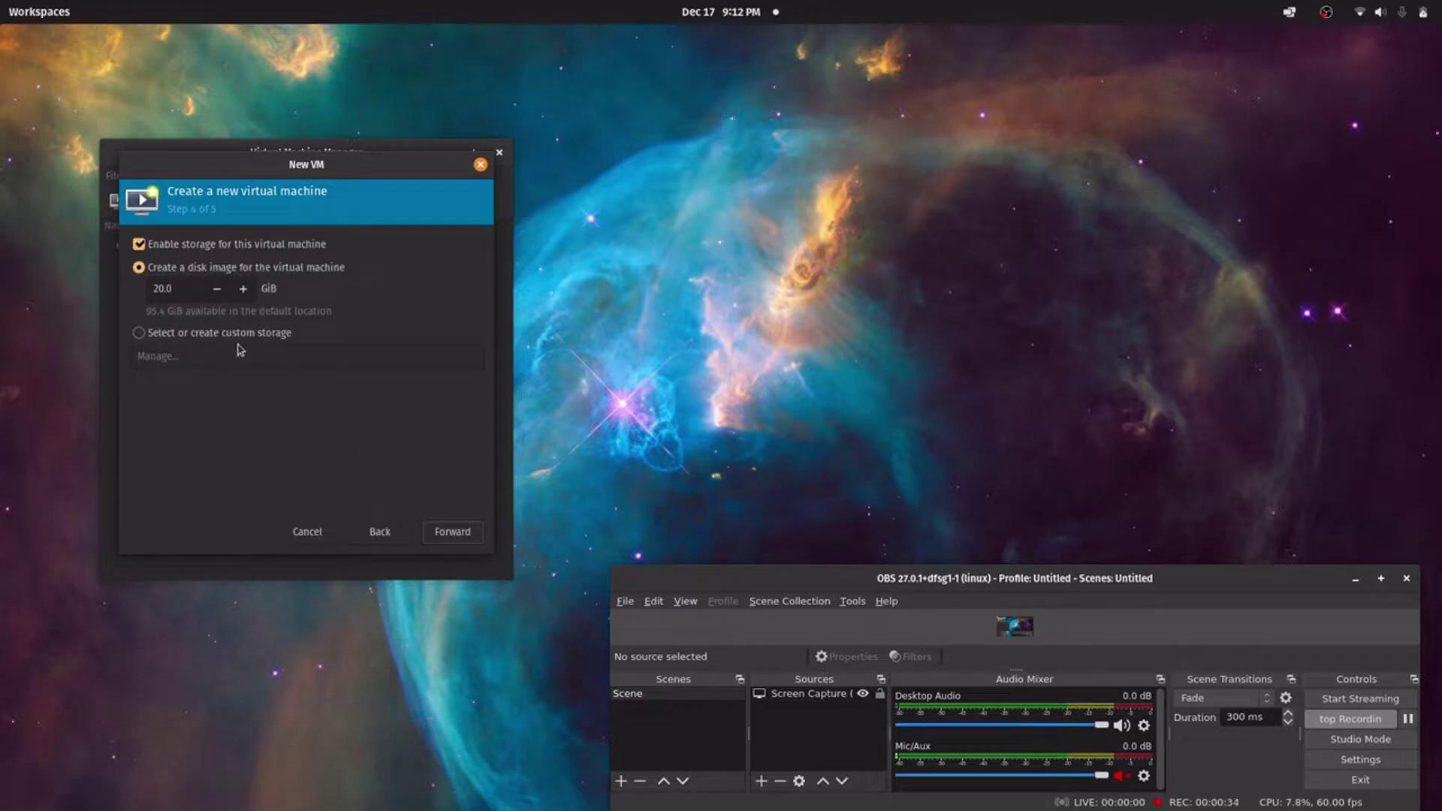
left_click(152, 290)
key("Delete")
type("3")
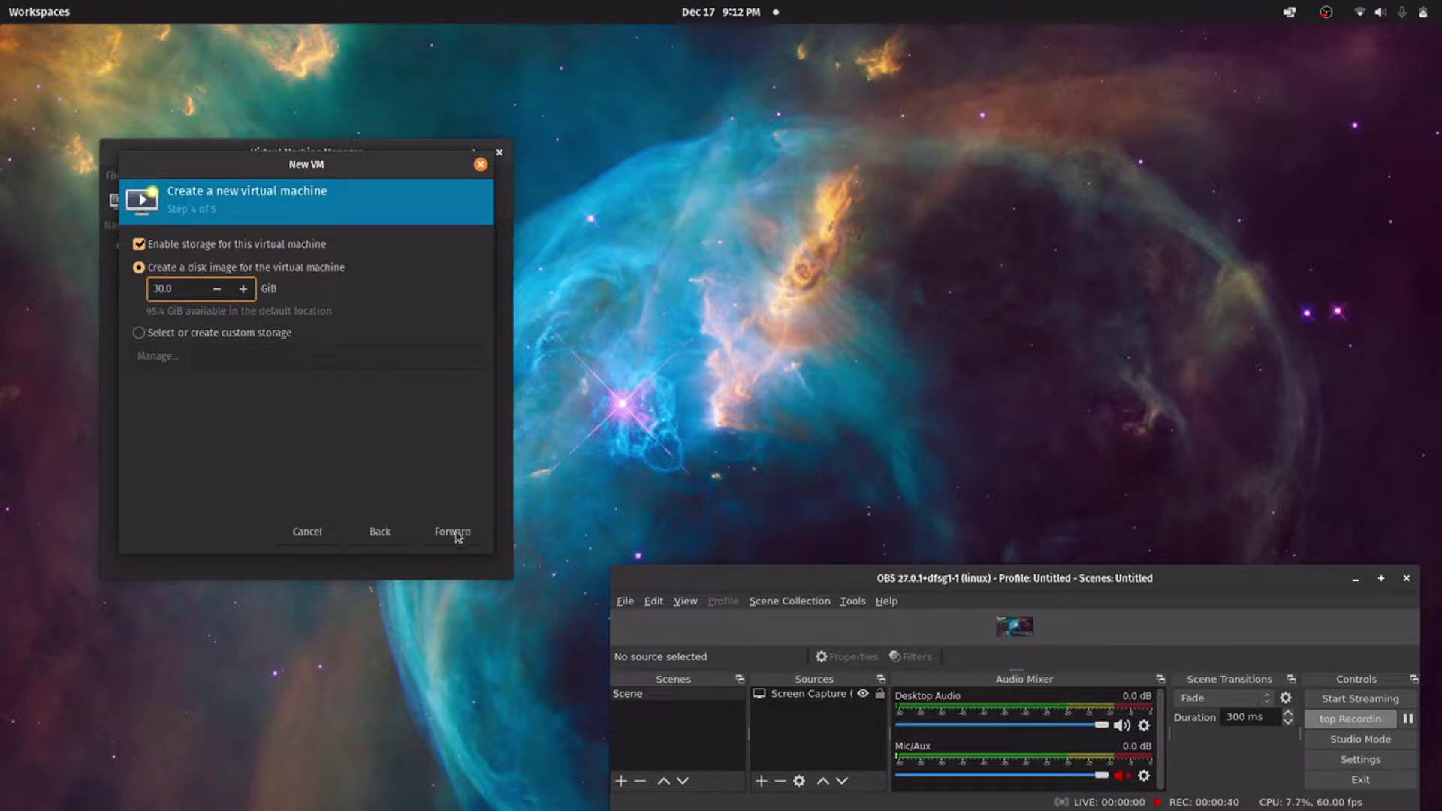
Enable Customize configuration before install and finish the new-VM wizard
left_click(453, 532)
left_click(182, 382)
left_click(184, 407)
left_click(453, 532)
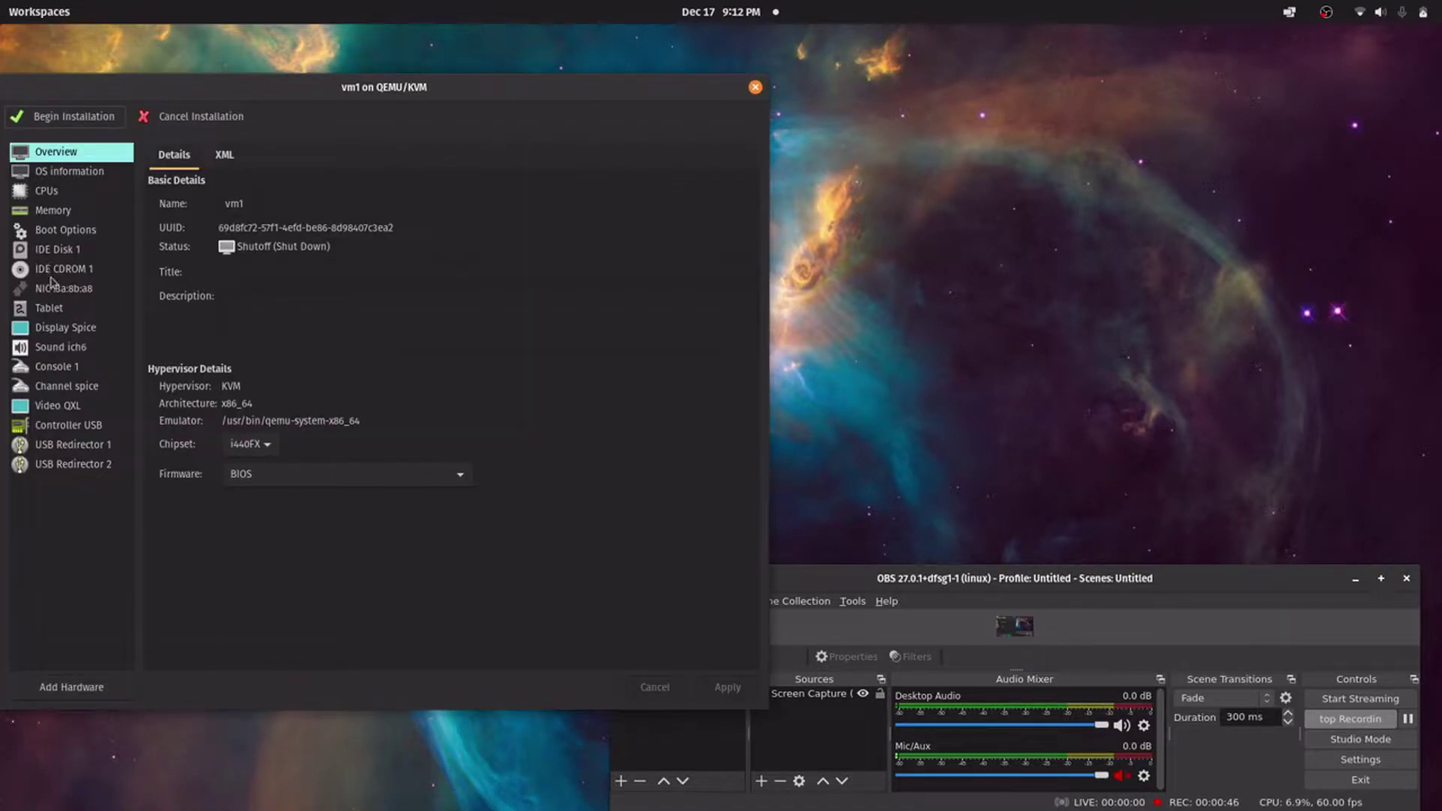
Change vm1's QXL video to Virtio with 3D acceleration, apply, and begin installation
left_click(51, 410)
left_click(320, 202)
left_click(286, 317)
left_click(231, 226)
left_click(719, 687)
left_click(77, 119)
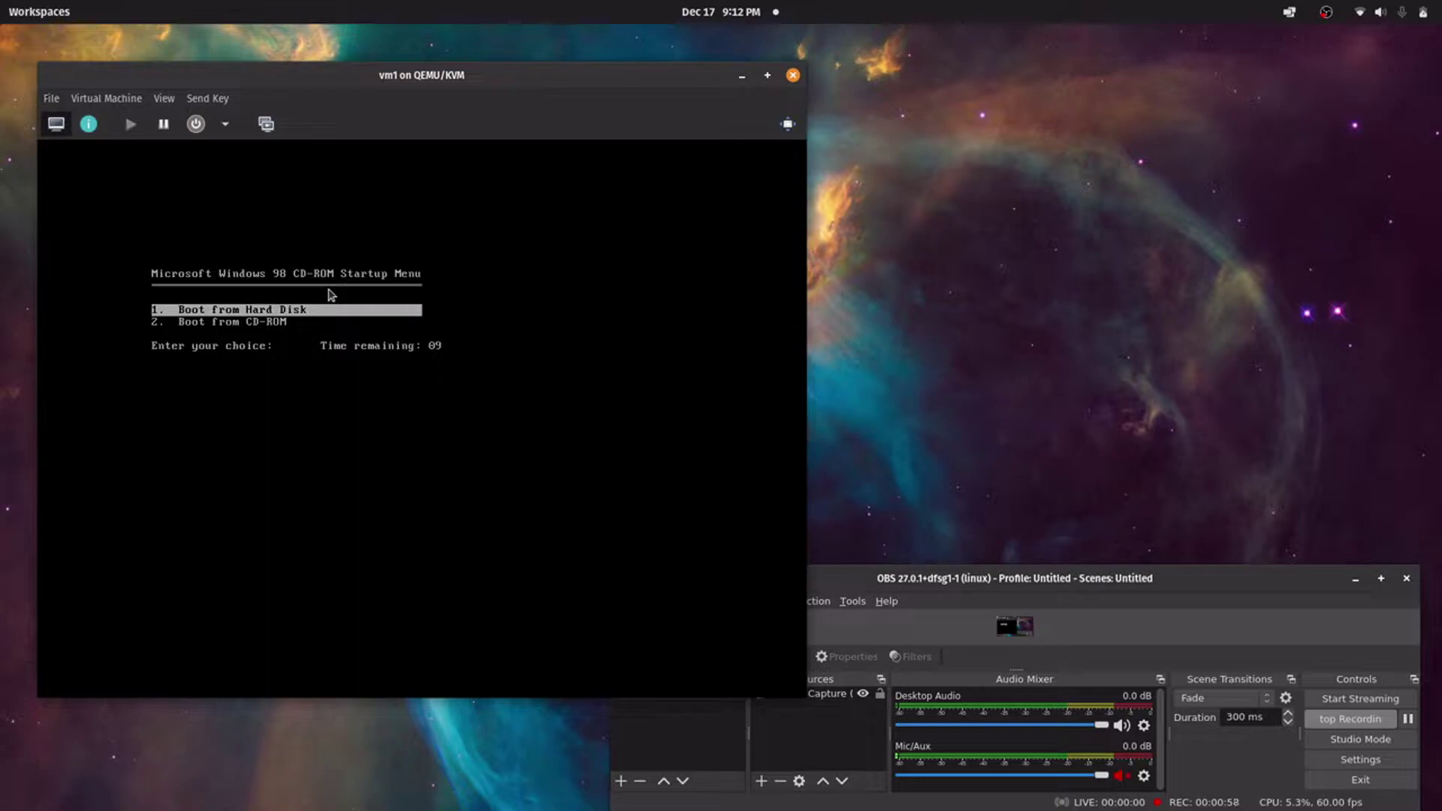
Boot from CD-ROM and choose 'Start Windows 98 Setup from CD-ROM'
key("Down")
key("Return")
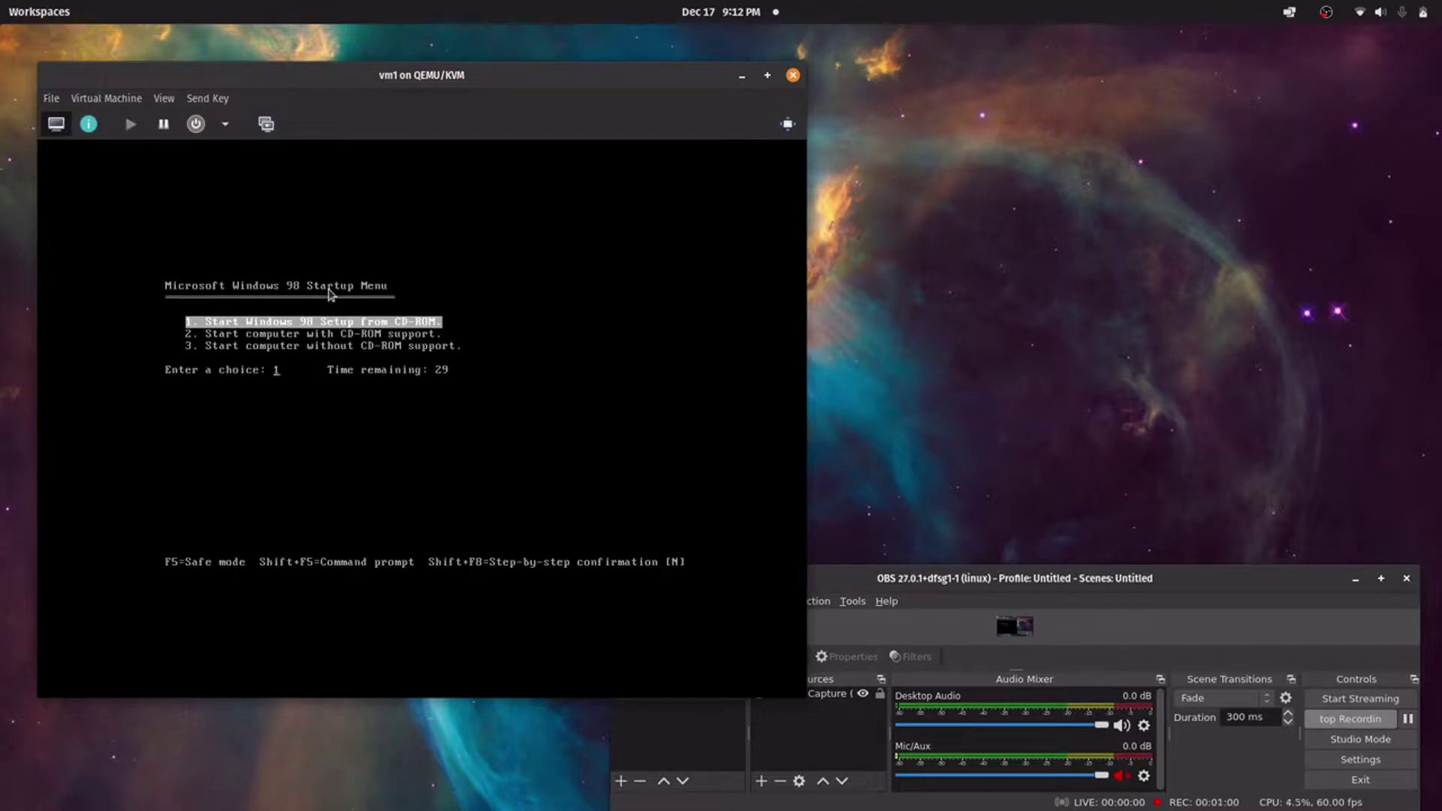
key("Return")
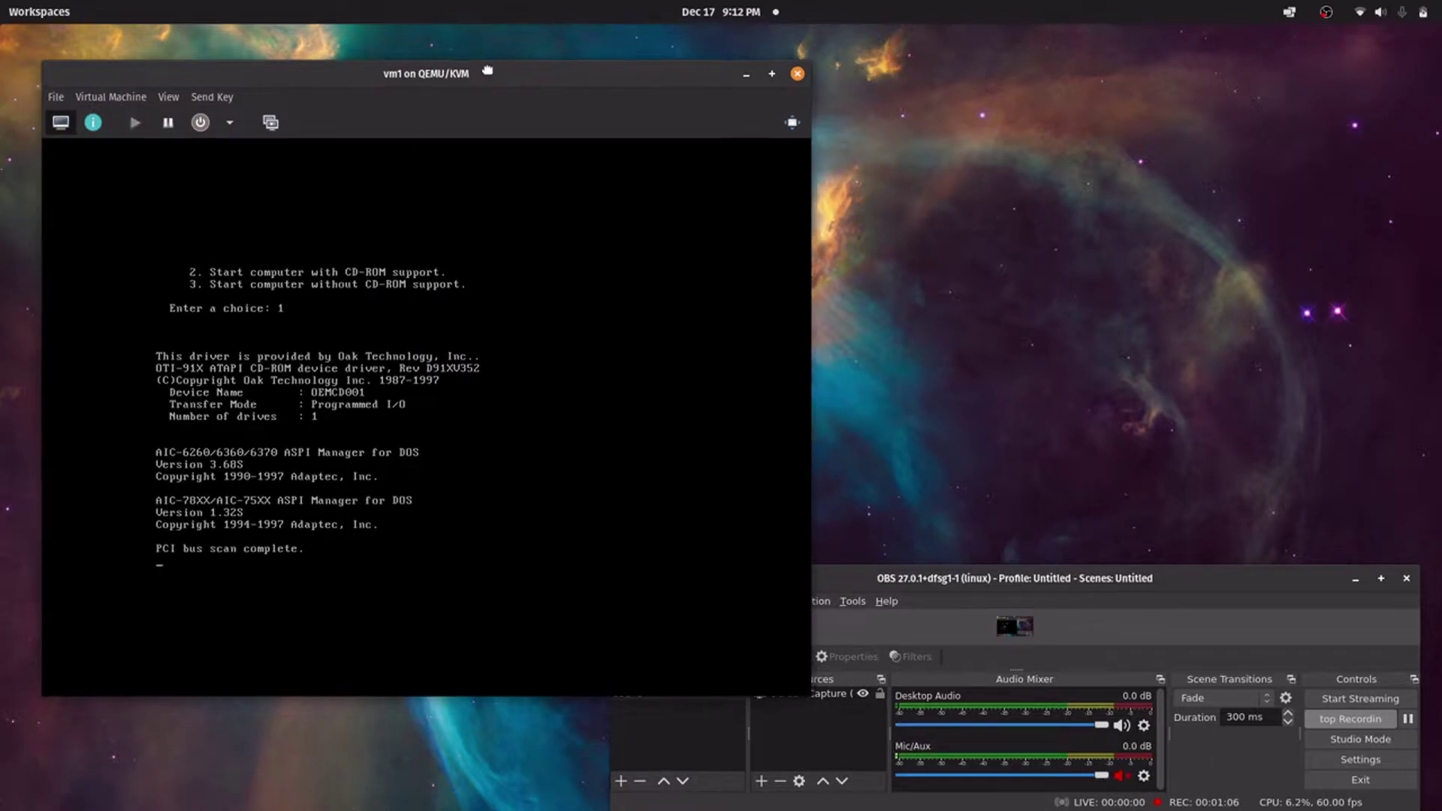
left_click_drag(481, 73, 577, 31)
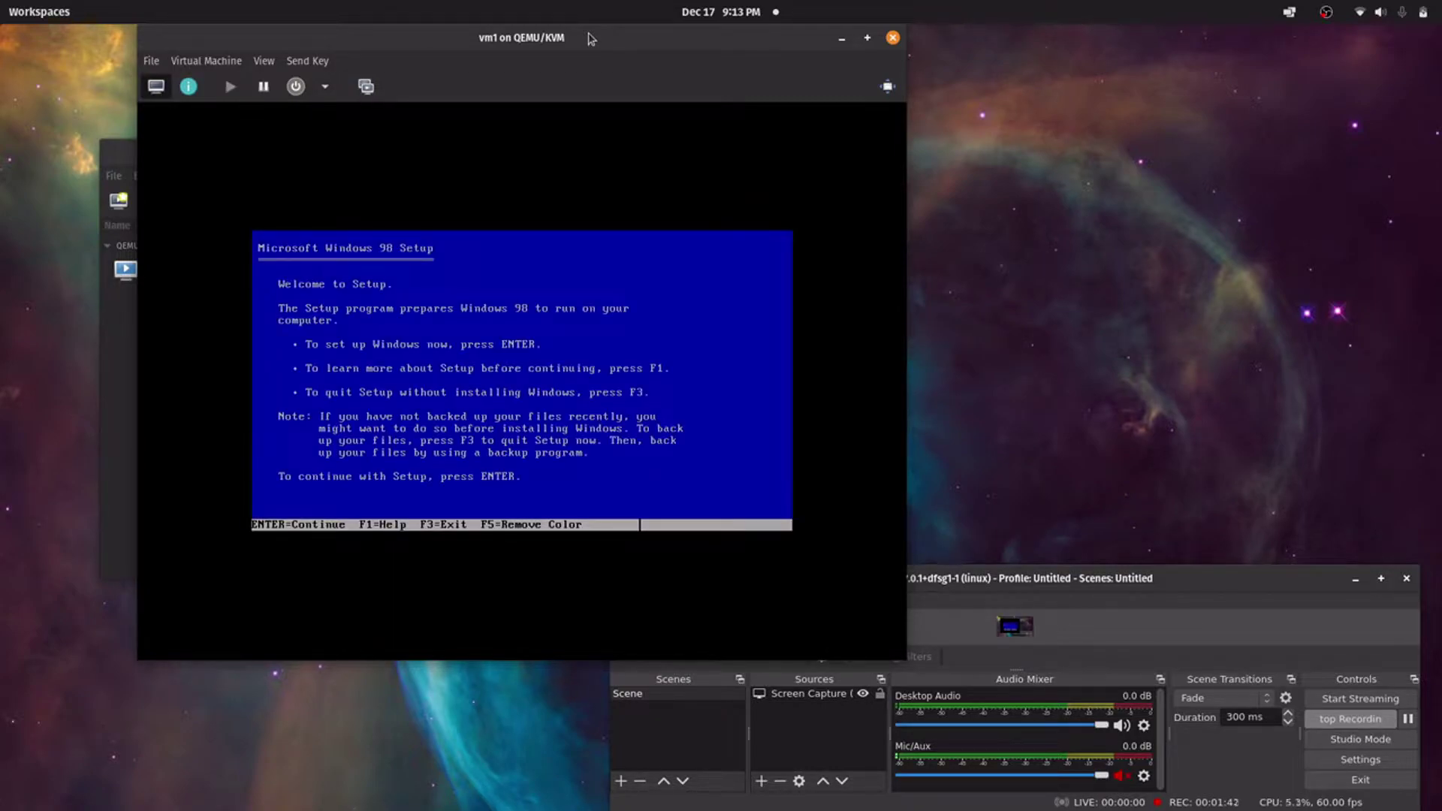
Configure the unallocated disk space with large disk support enabled and let Setup restart
key("Return")
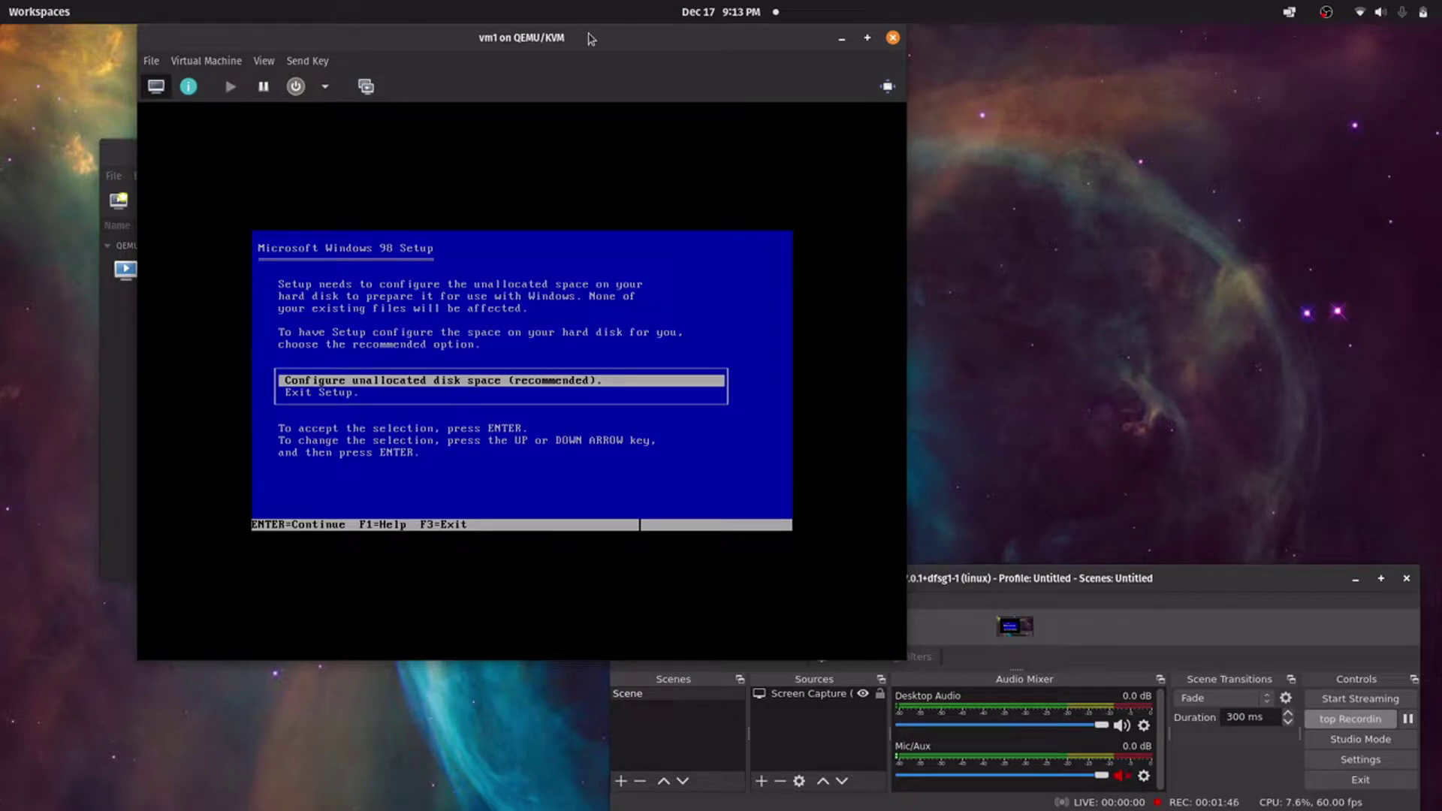
key("Return")
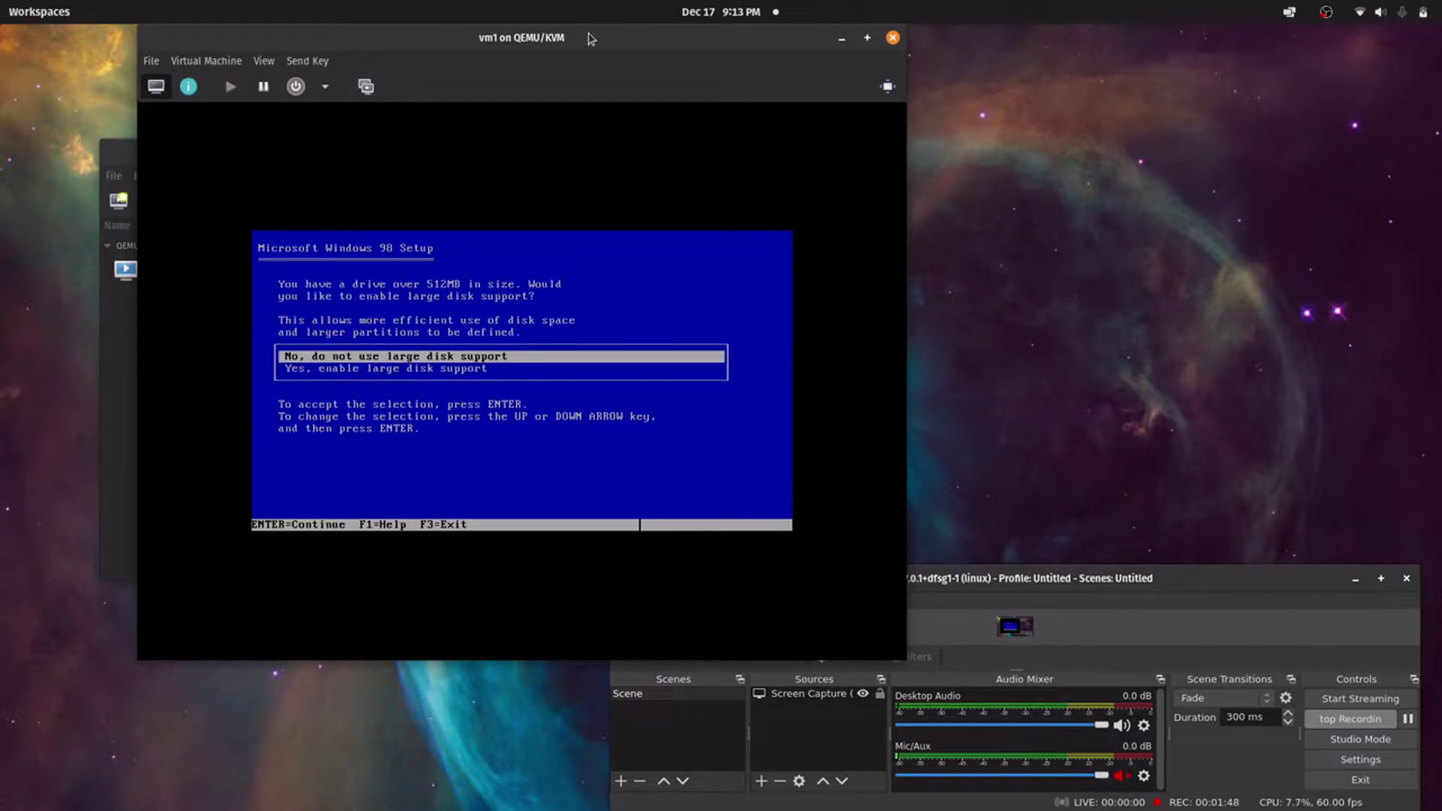
key("Down")
key("Return")
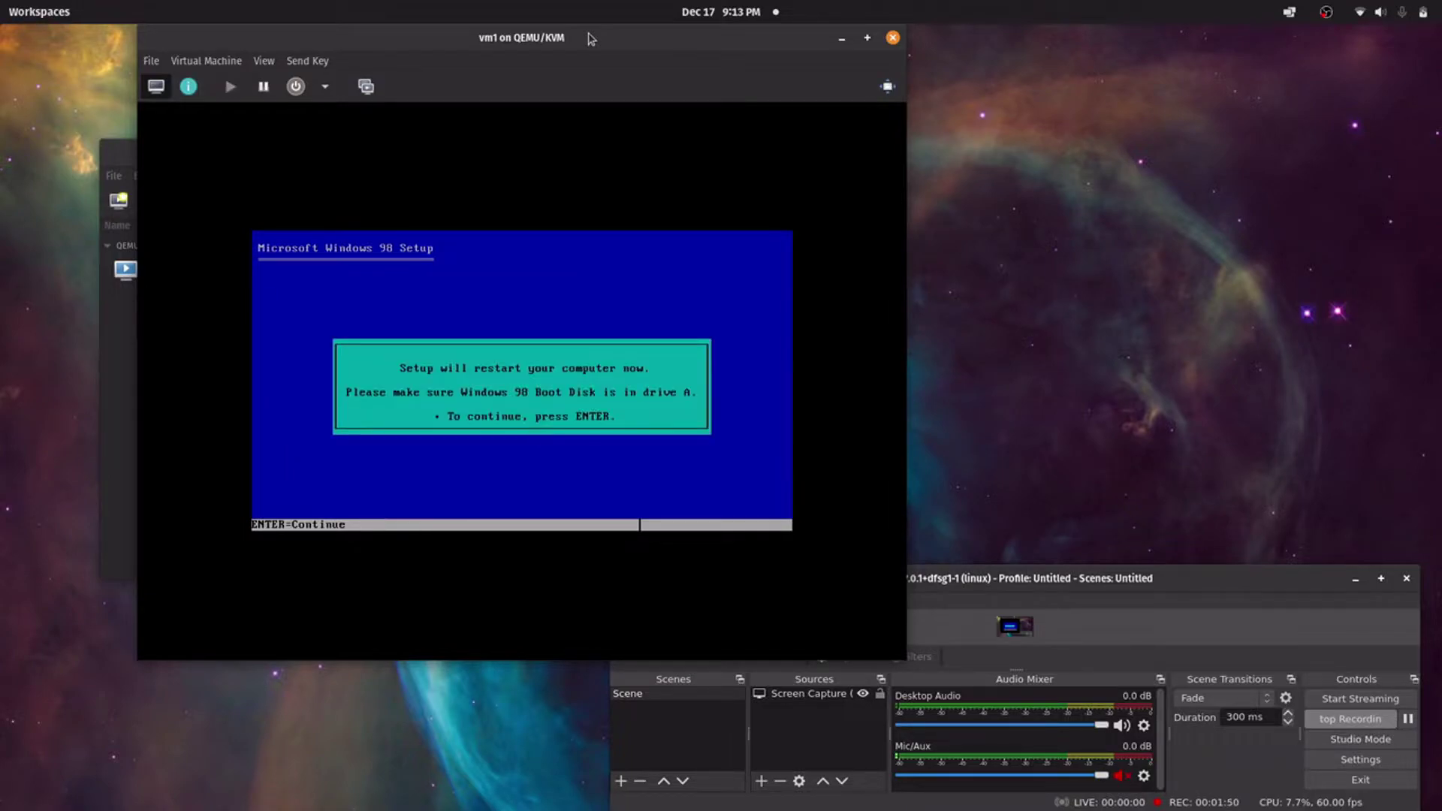
key("Return")
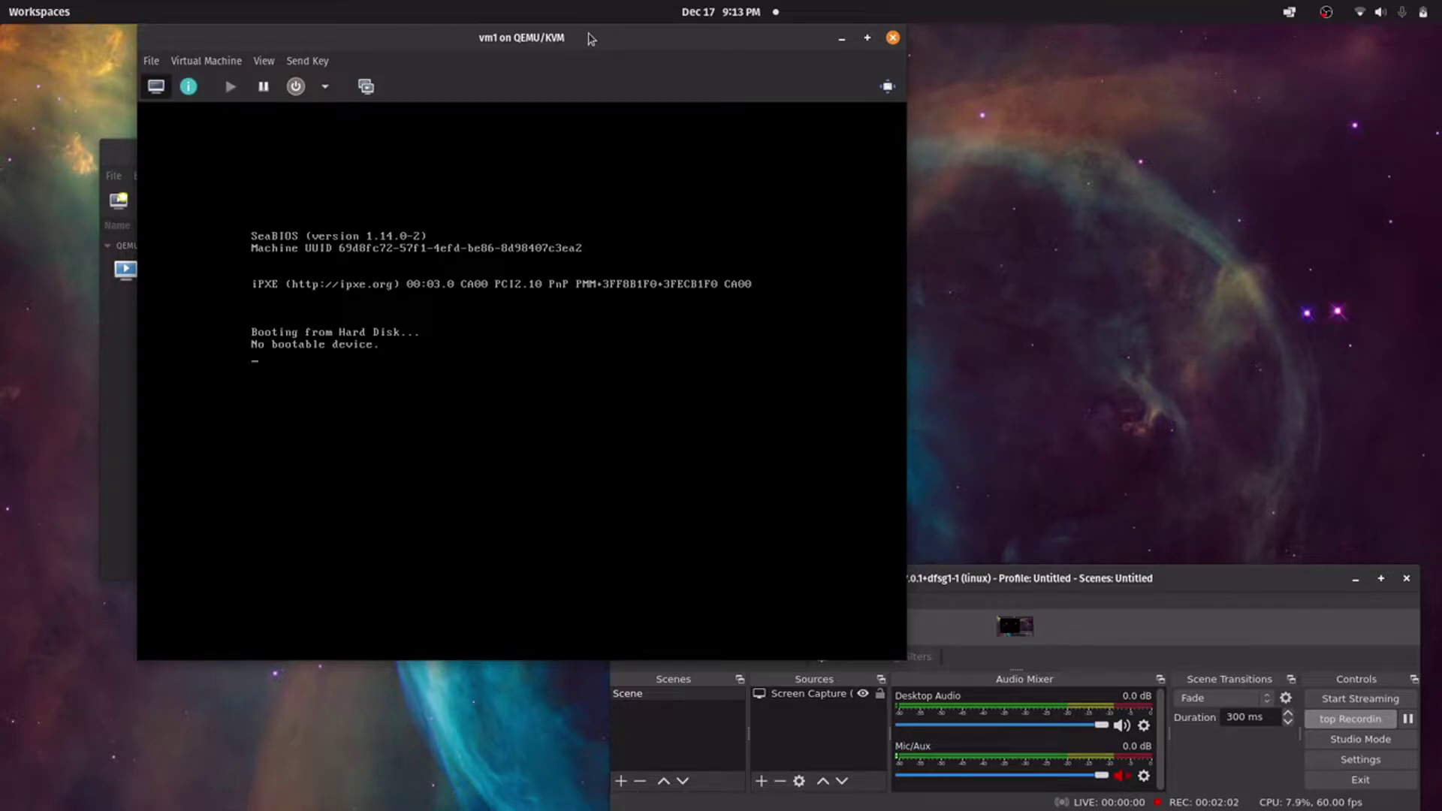
In vm1's Details, set IDE CDROM 1's source to Windows 98 Second Edition.iso and apply
left_click_drag(591, 38, 802, 43)
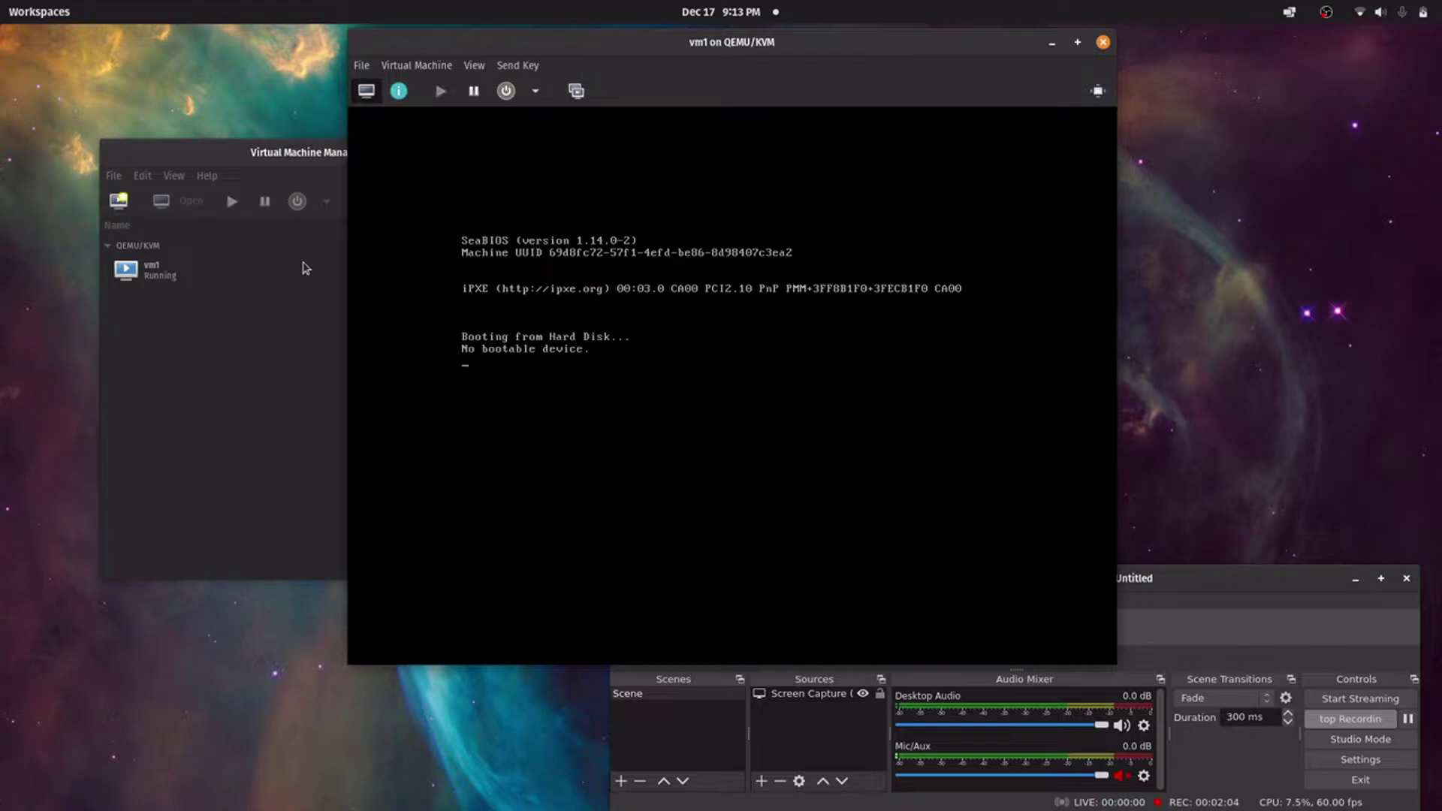
left_click(424, 67)
mouse_move(474, 71)
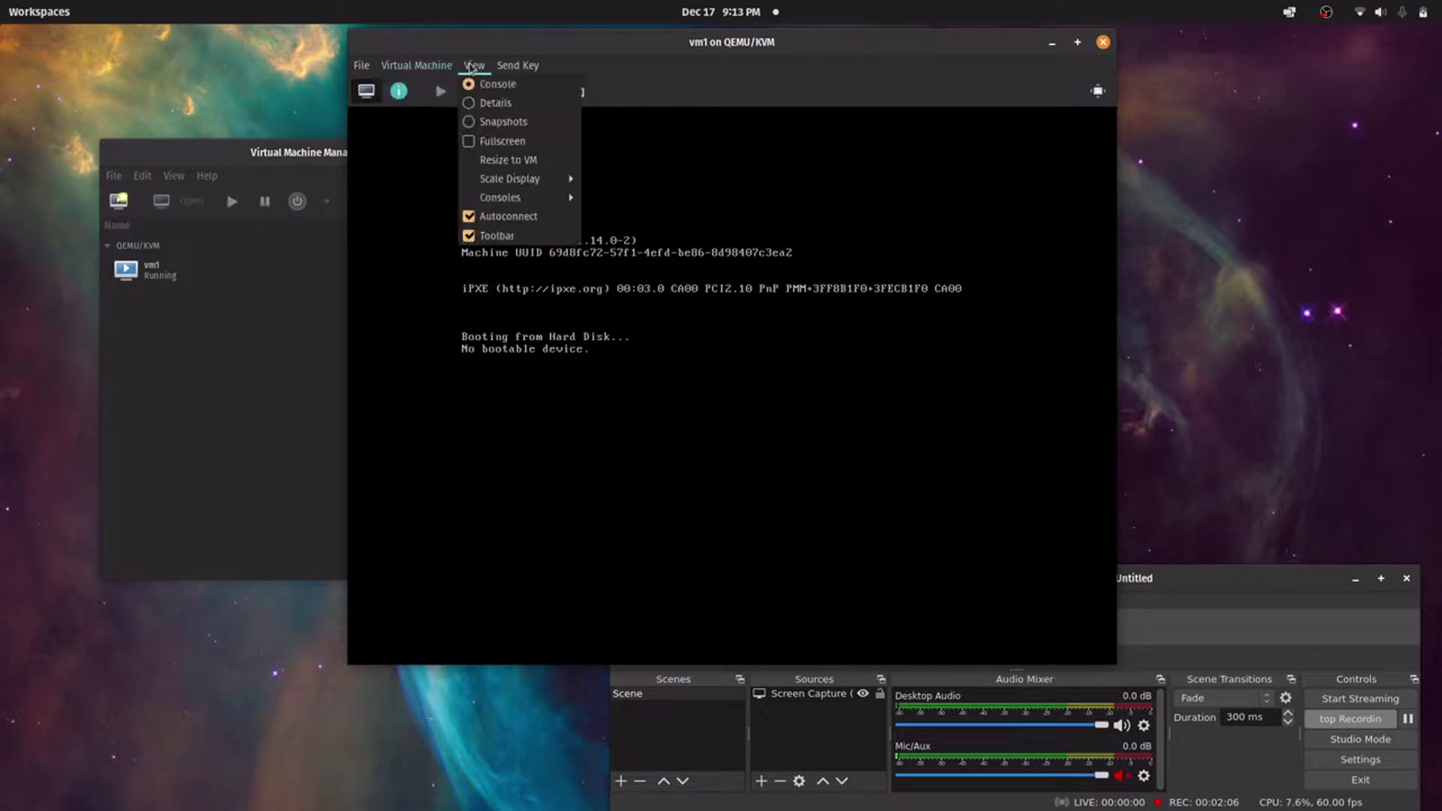
left_click(484, 103)
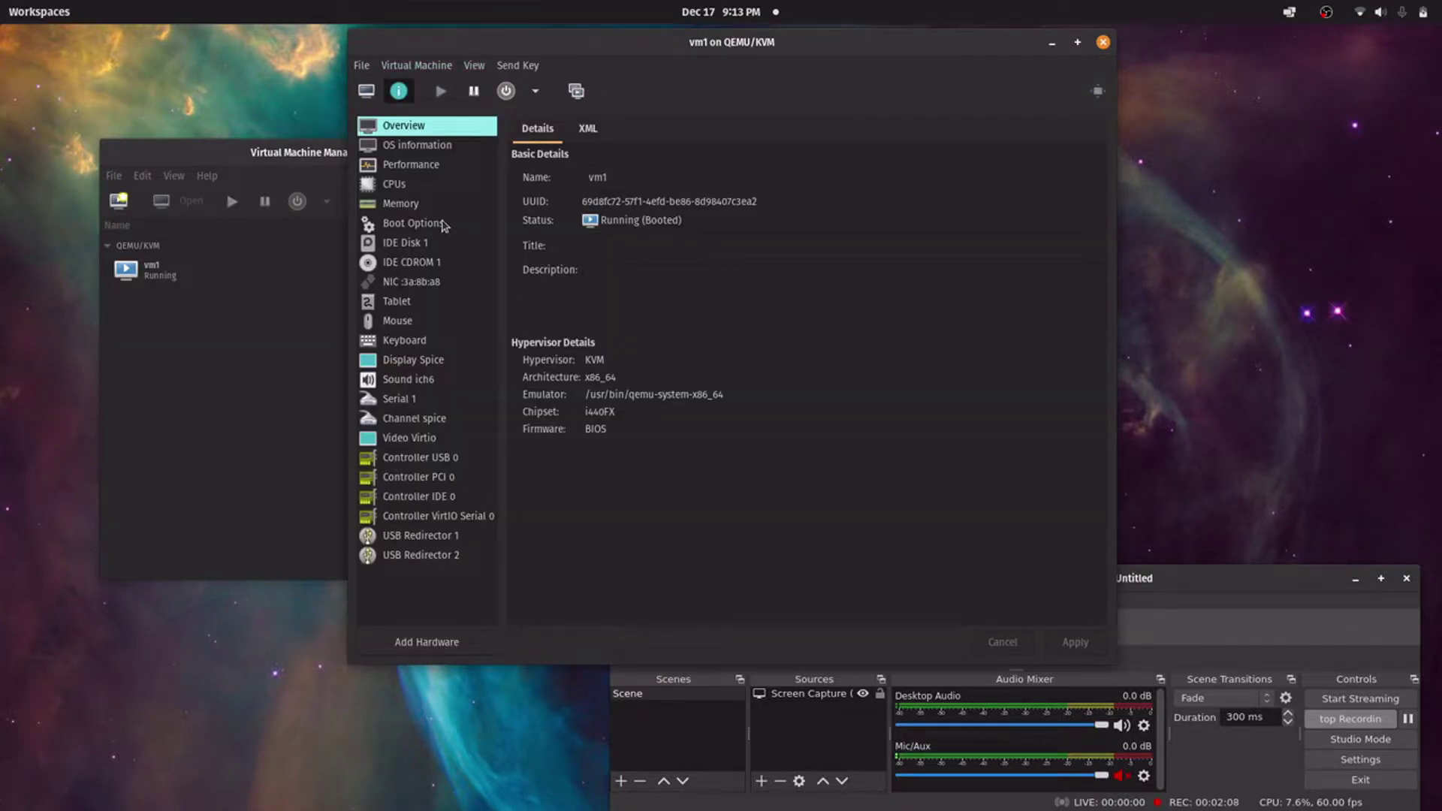
left_click(419, 265)
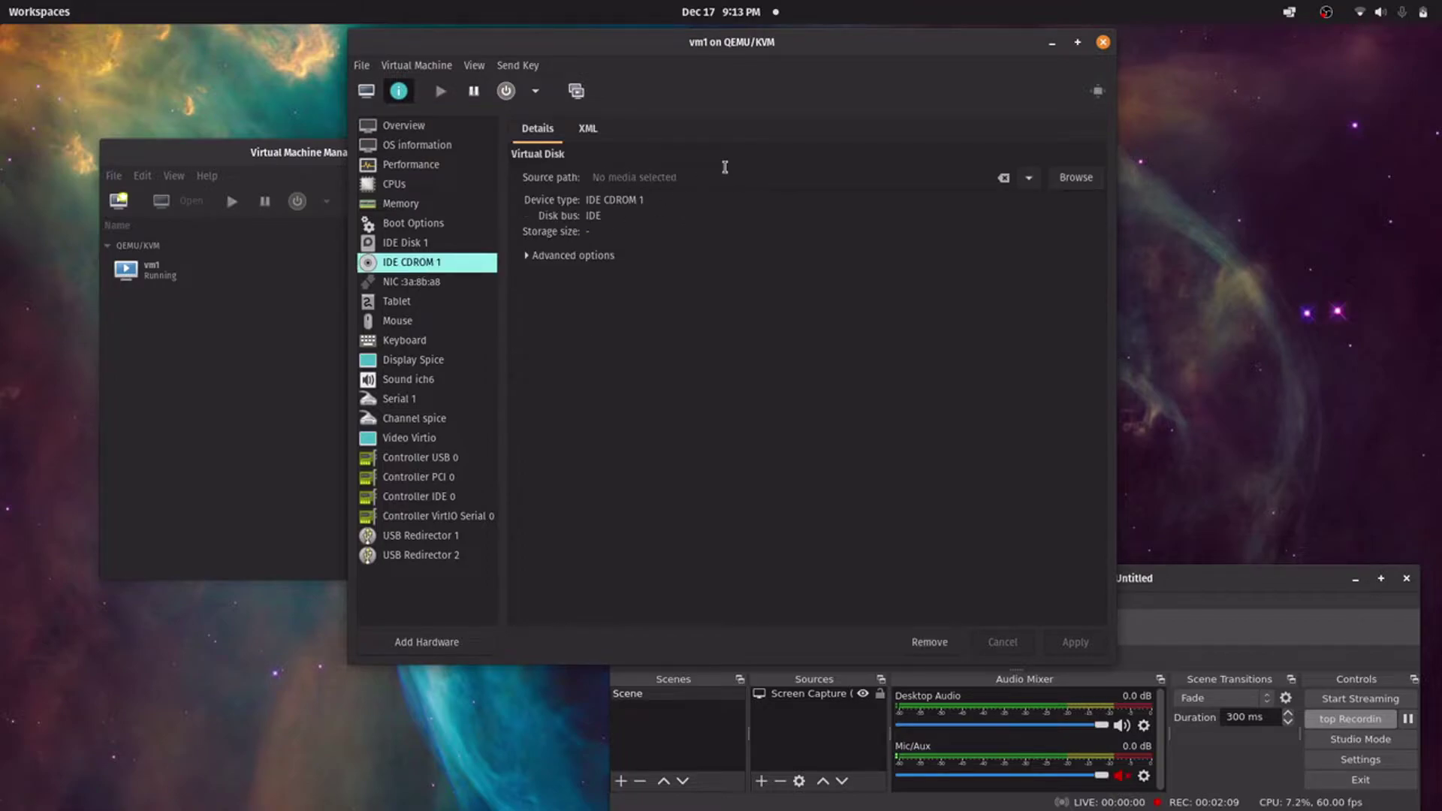
left_click(1030, 178)
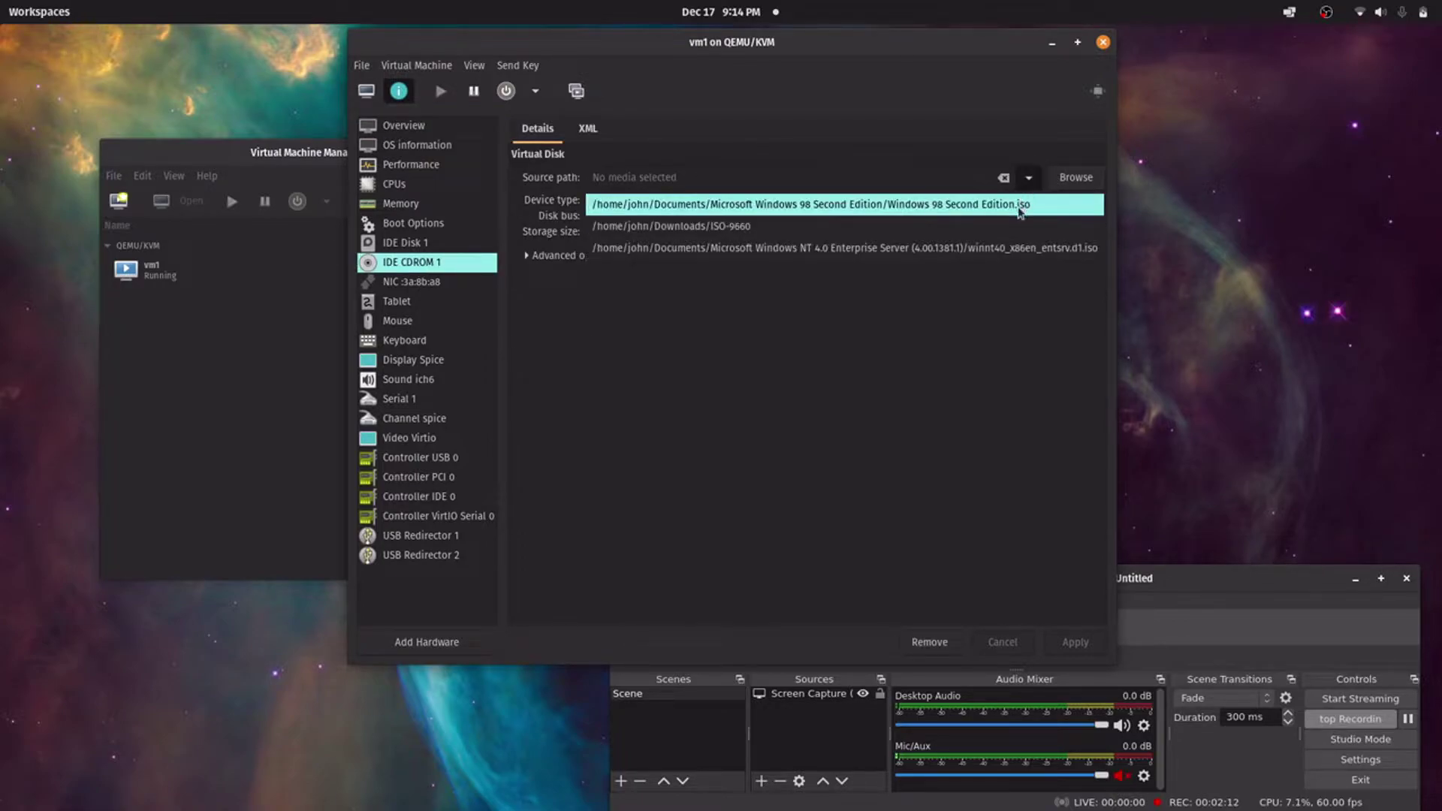
left_click(1019, 204)
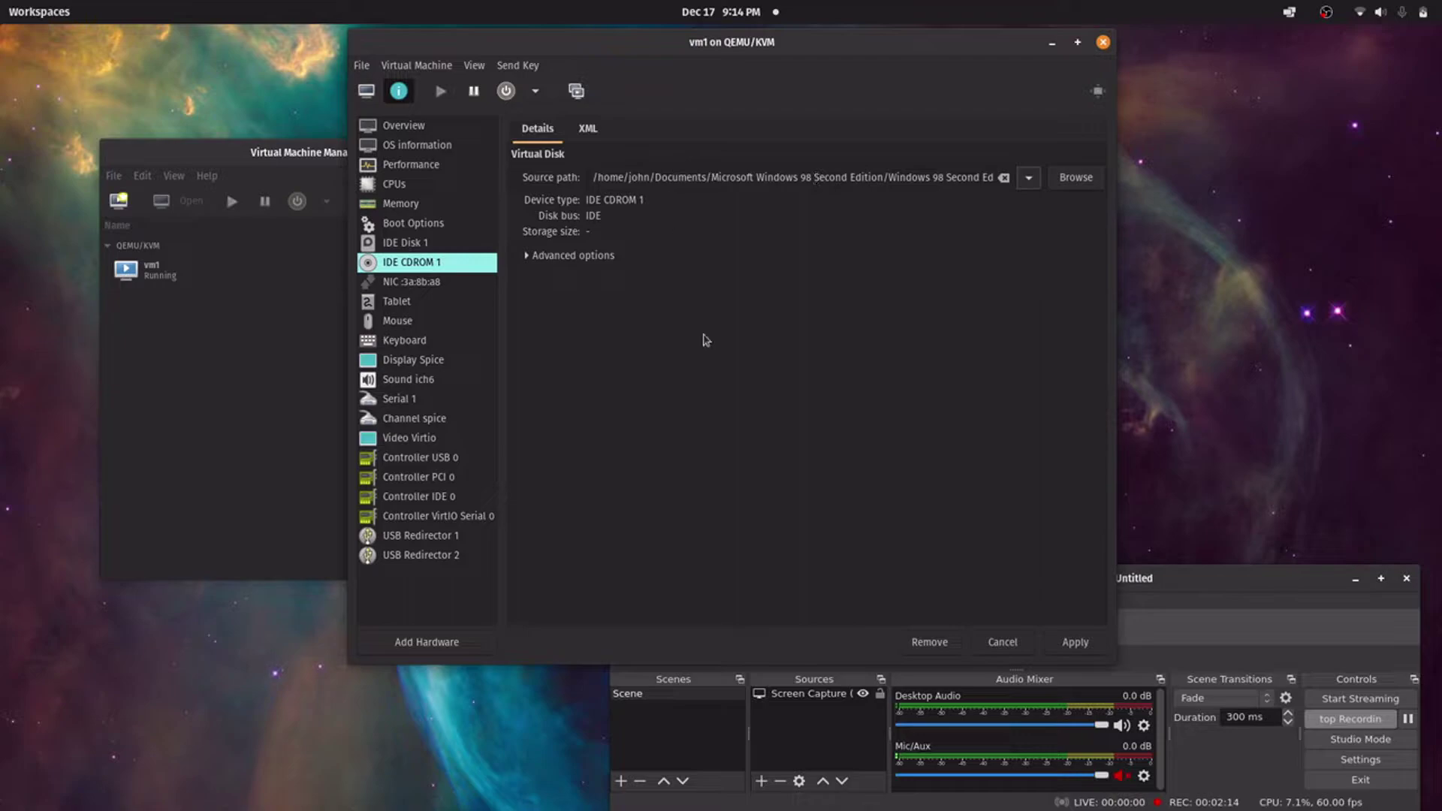
left_click(1084, 647)
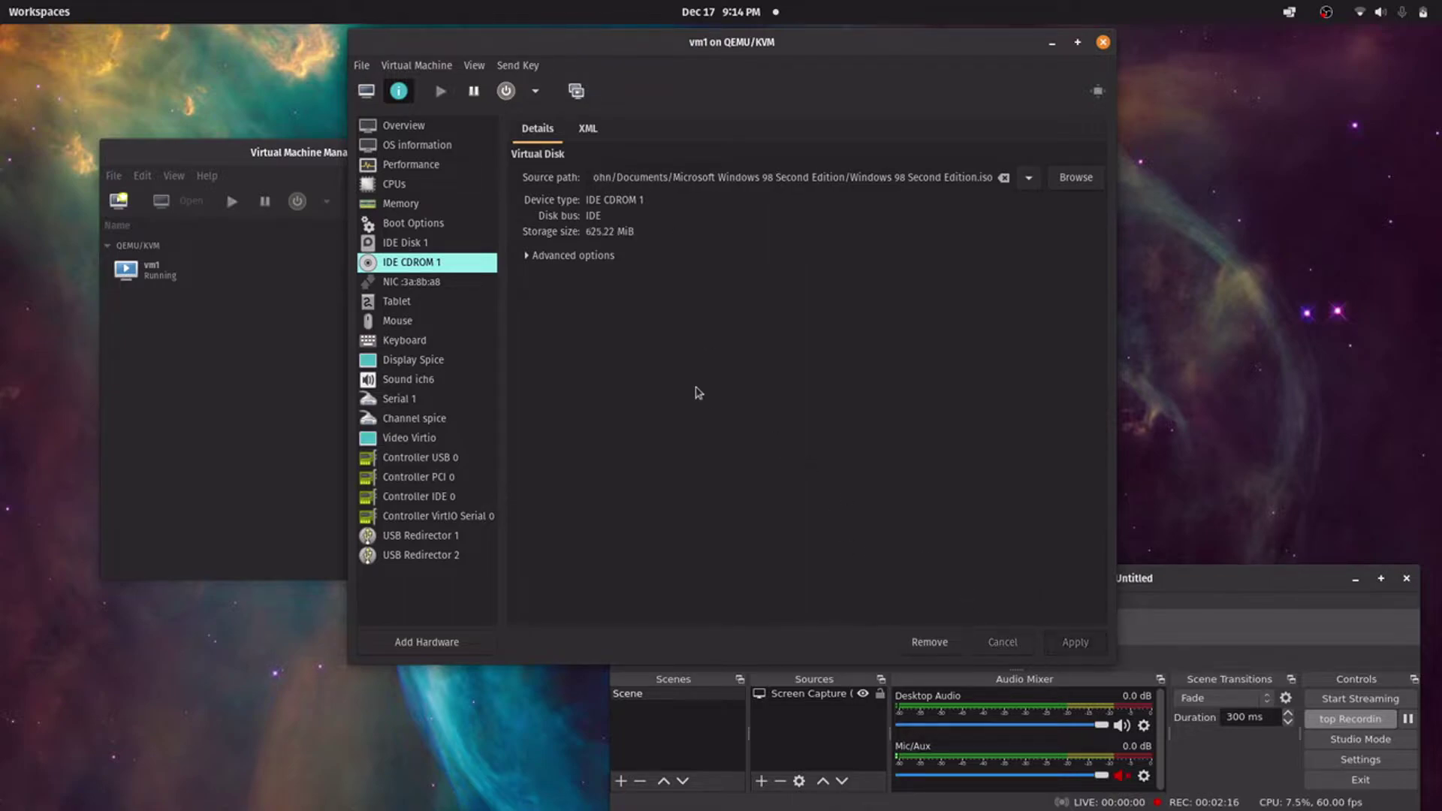
left_click(473, 66)
From the console's power menu, force reset vm1 and then Force Off
left_click(487, 85)
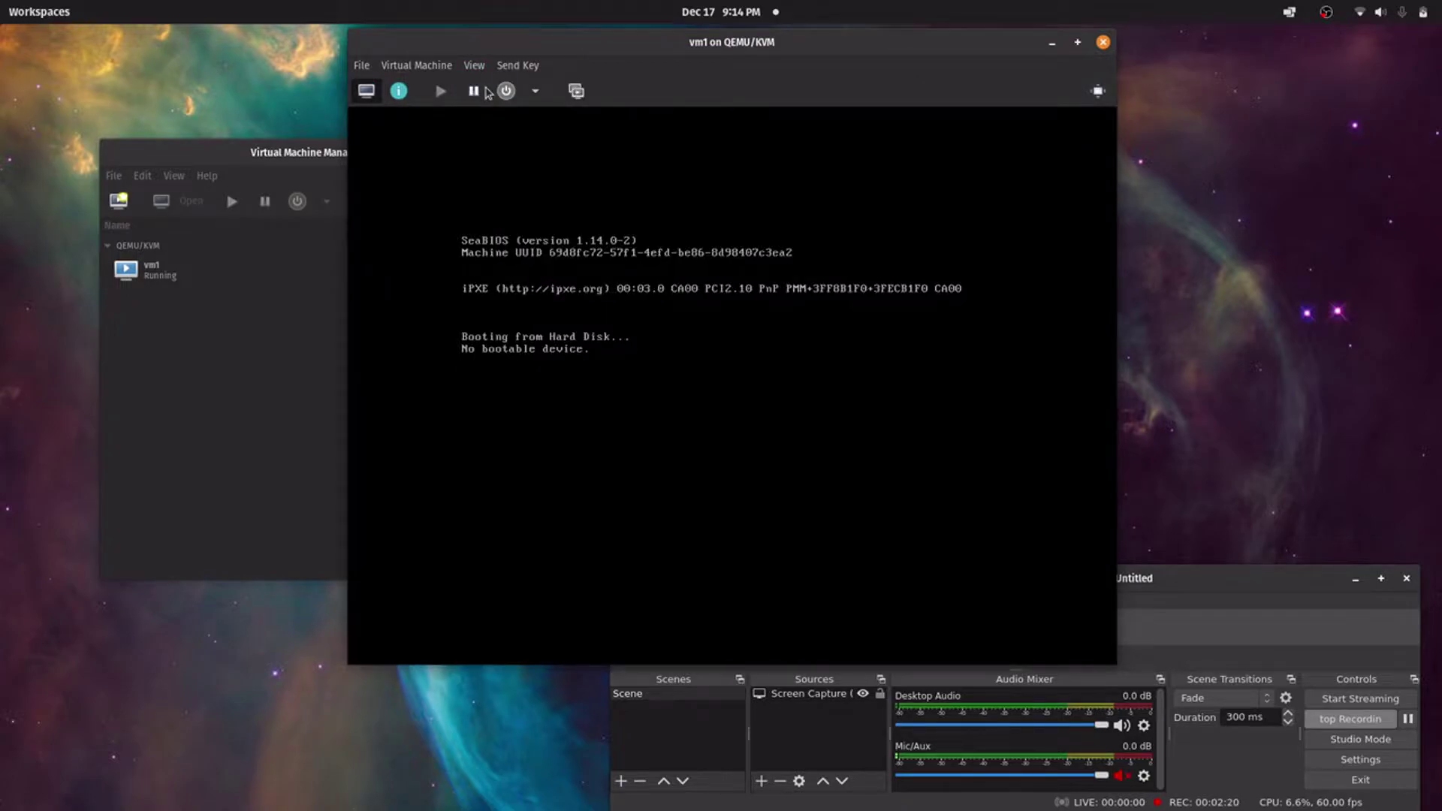
left_click(535, 91)
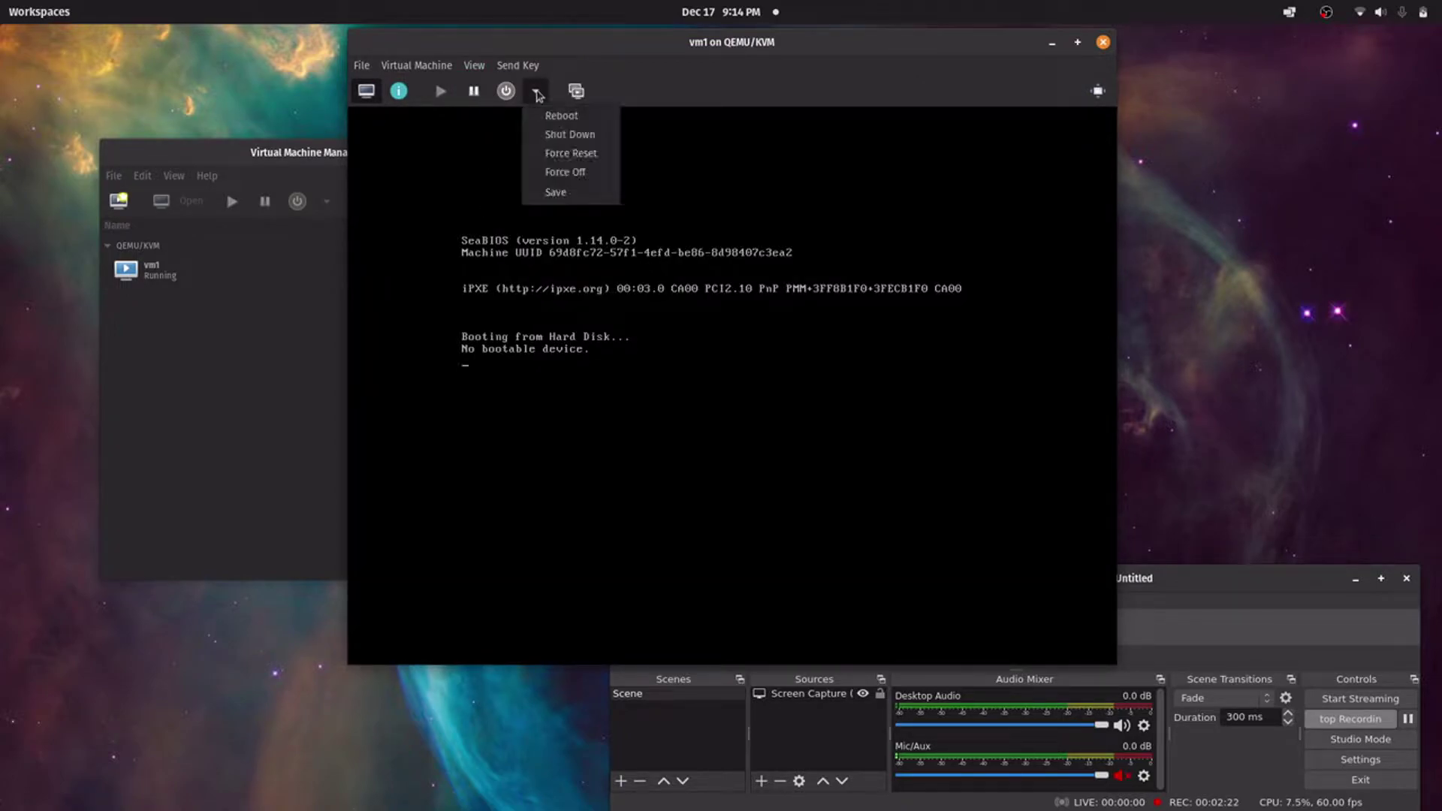
left_click(554, 161)
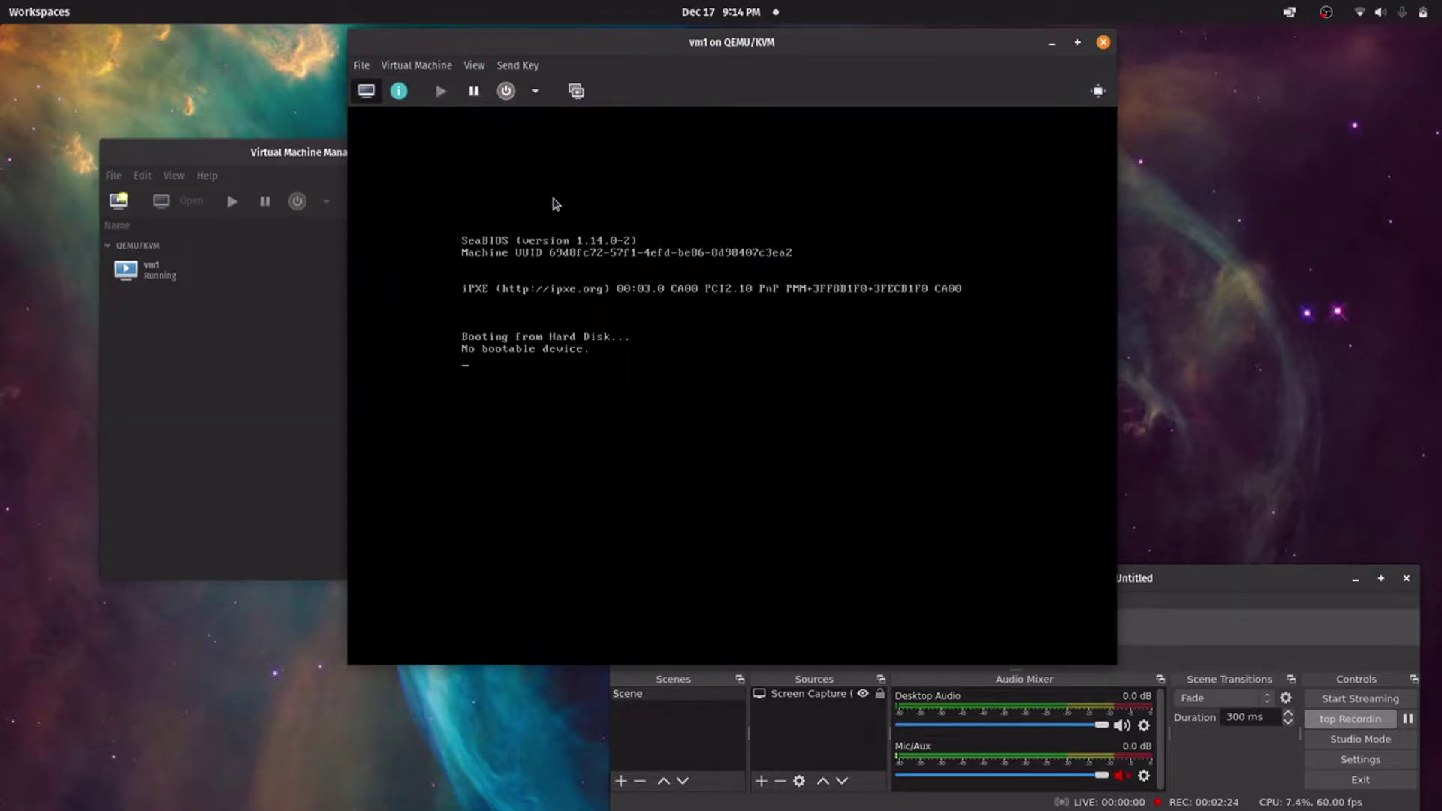
left_click(535, 91)
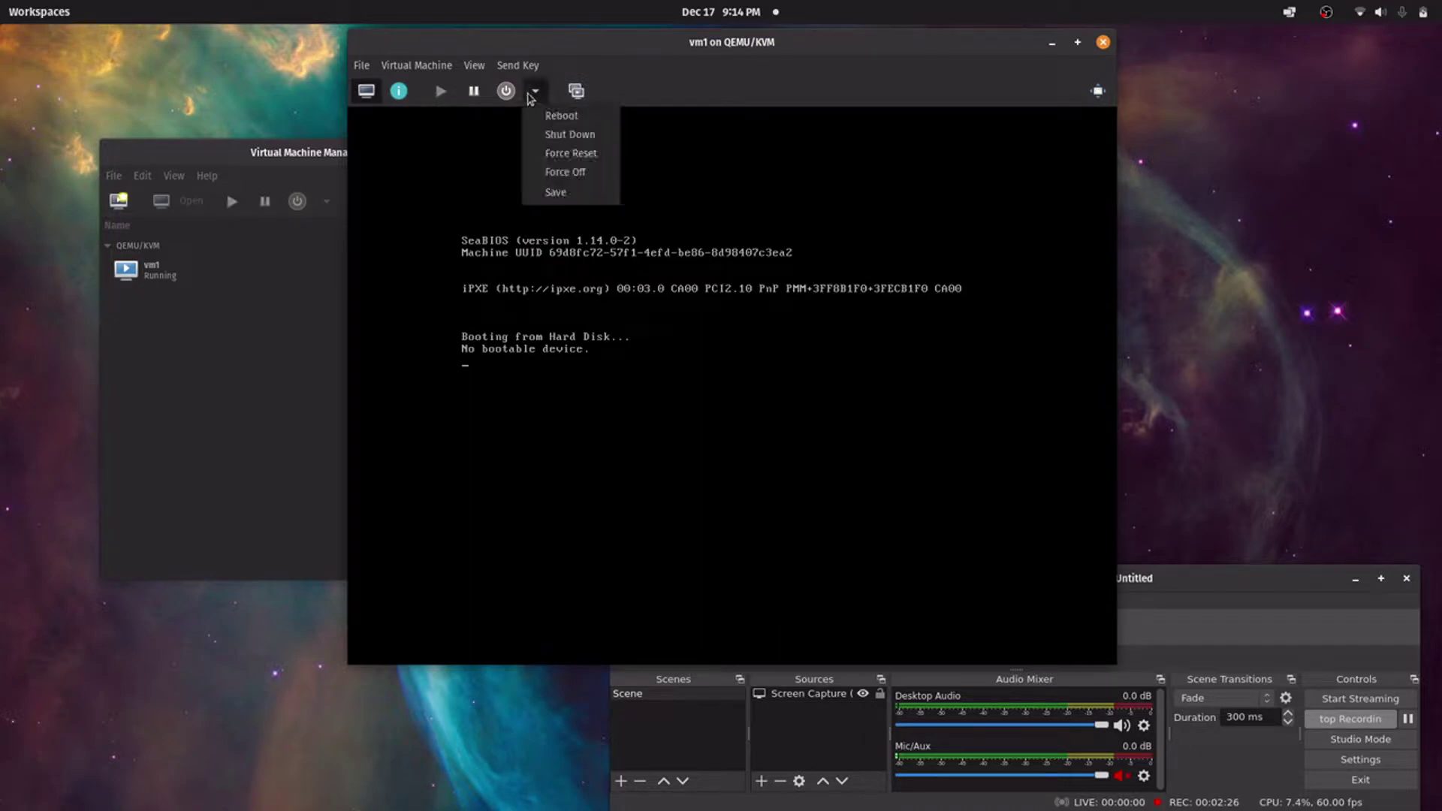
left_click(545, 155)
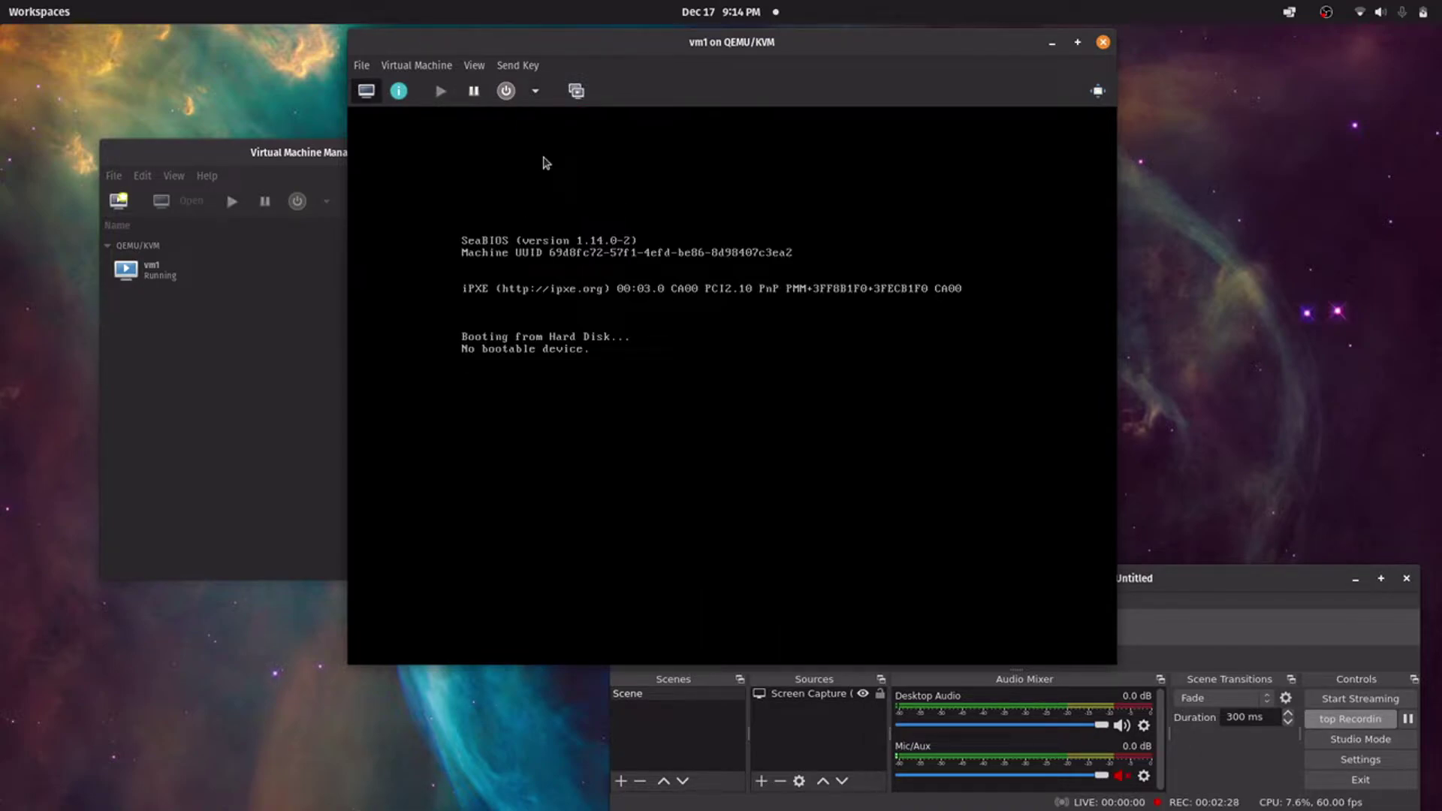
left_click(537, 94)
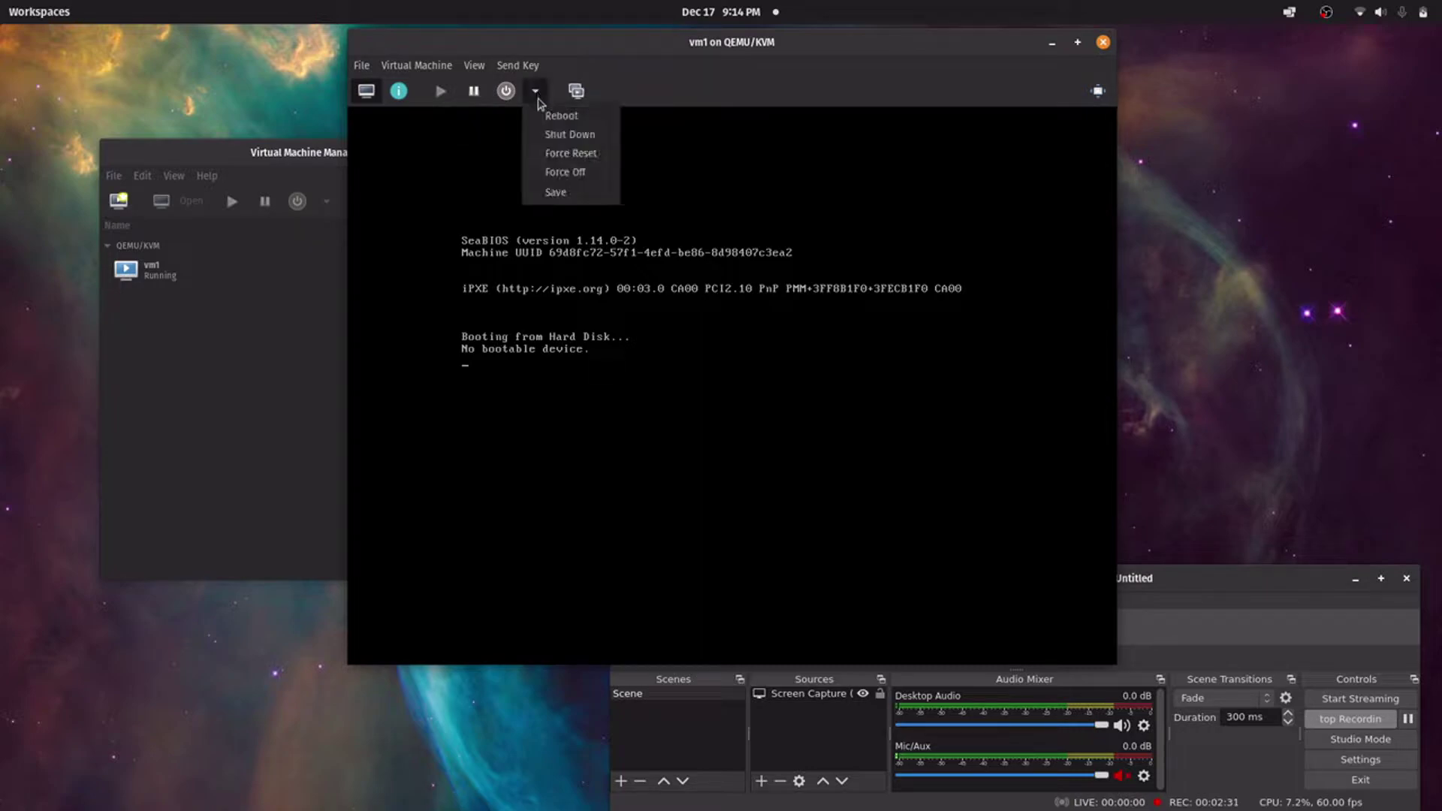
left_click(555, 172)
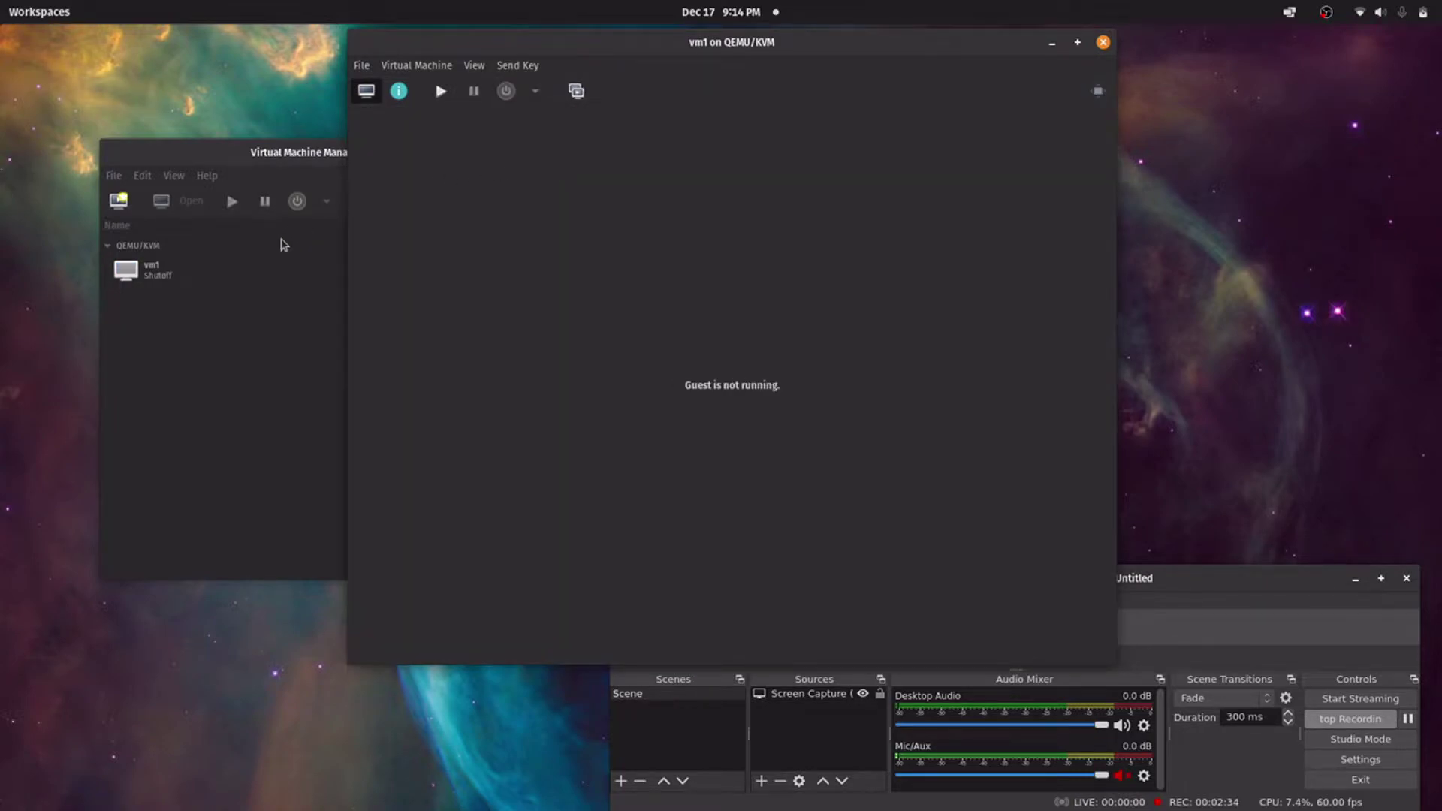
In Boot Options, enable IDE CDROM 1, move it above IDE Disk 1, and apply
left_click(182, 274)
right_click(182, 274)
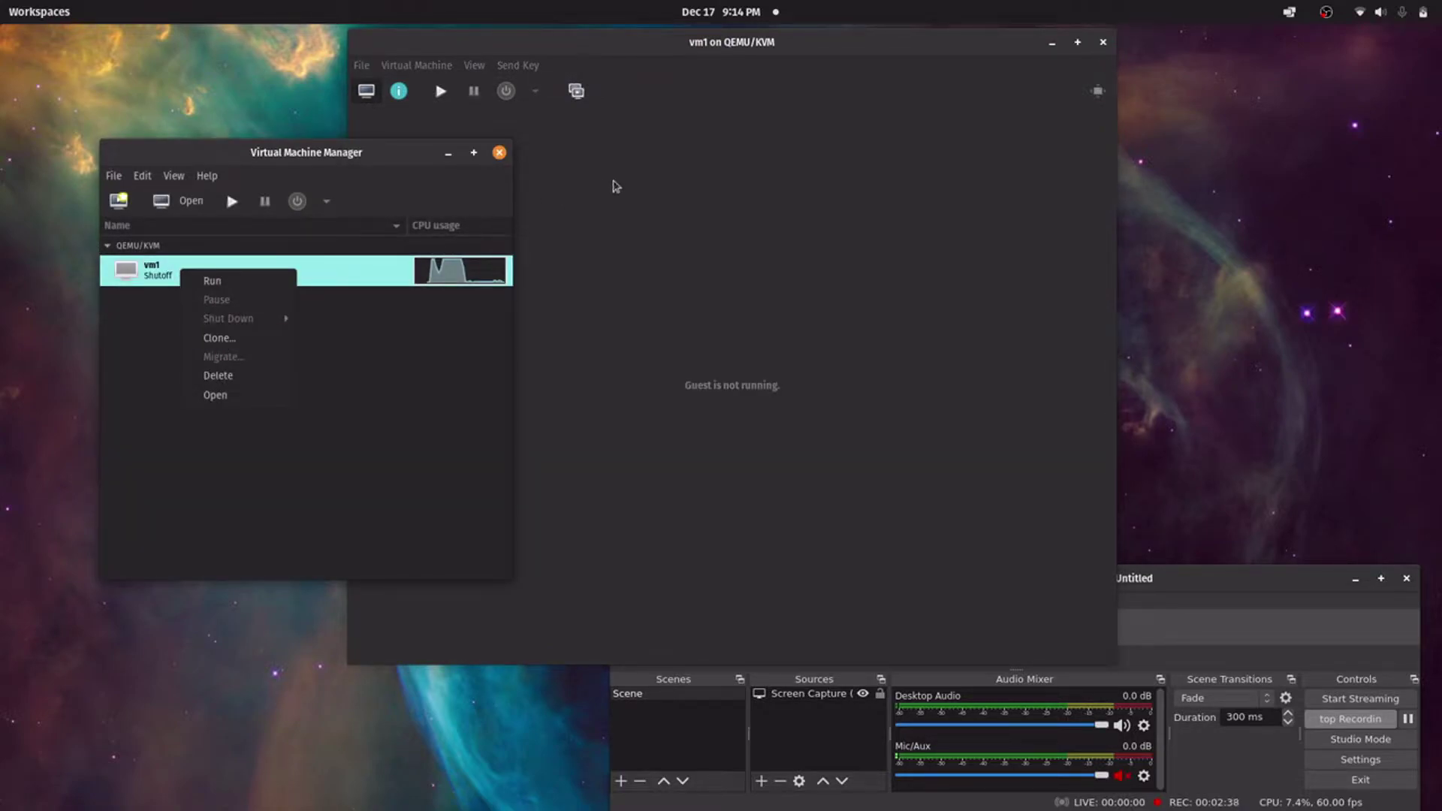
left_click(620, 186)
left_click(475, 64)
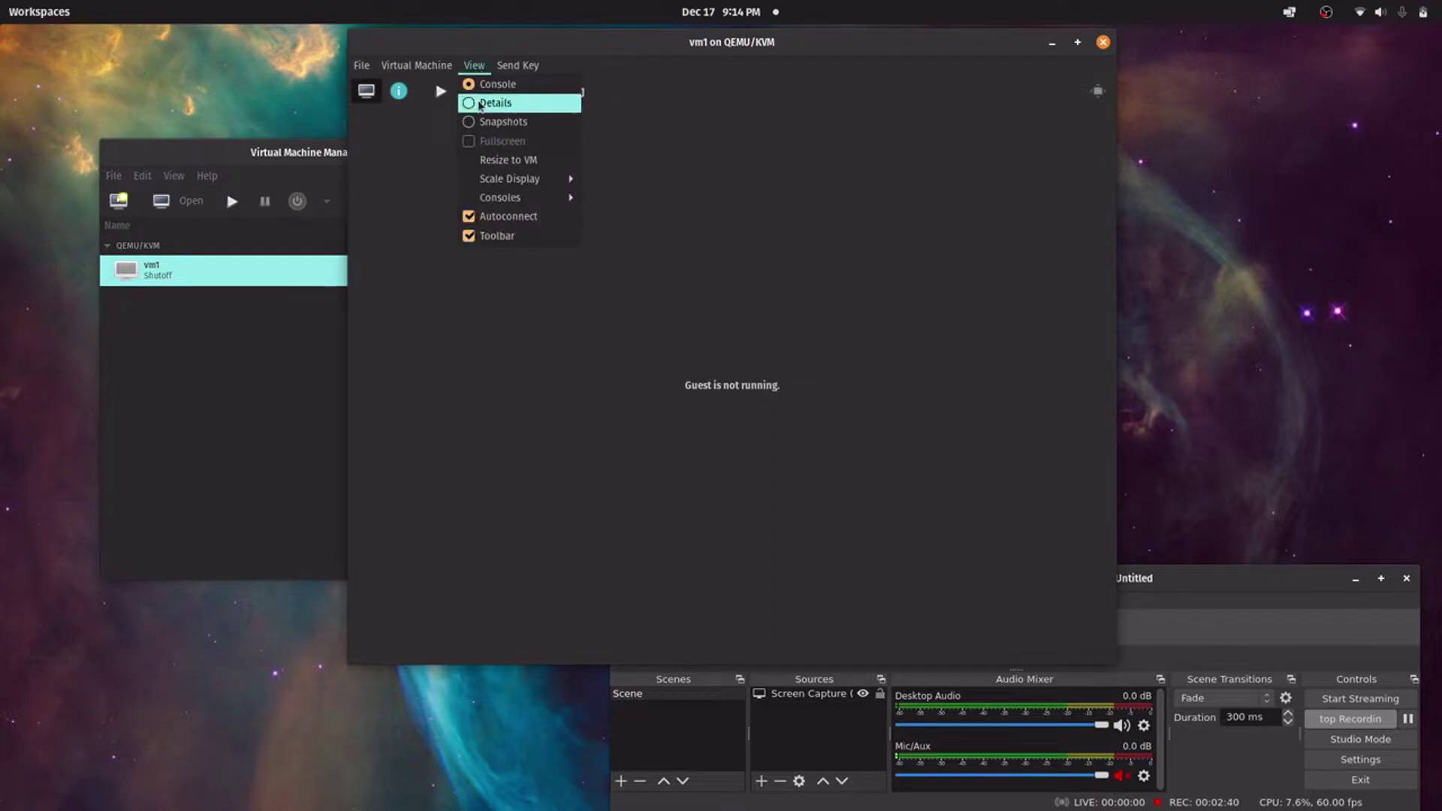
left_click(481, 106)
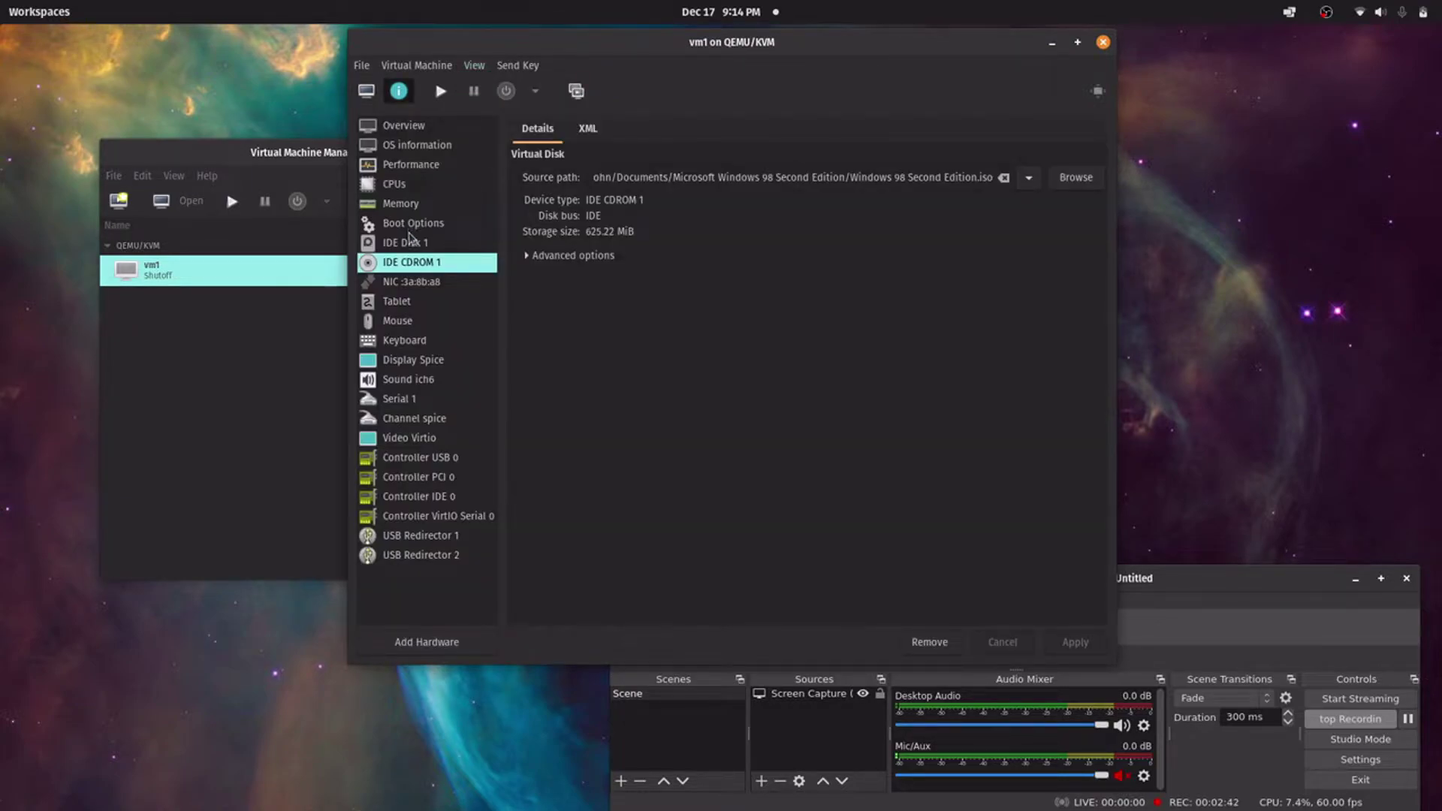
left_click(413, 241)
left_click(412, 223)
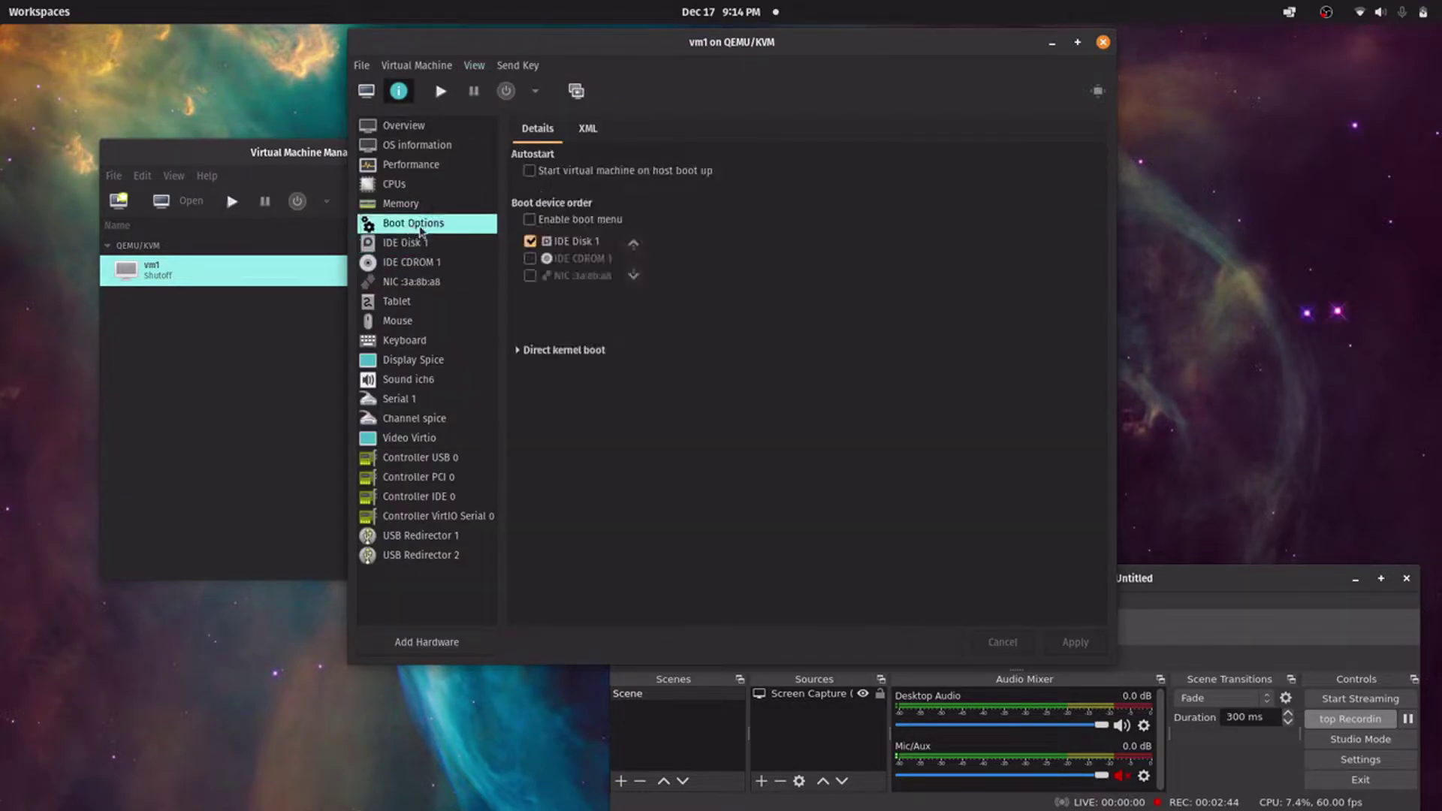
left_click(531, 259)
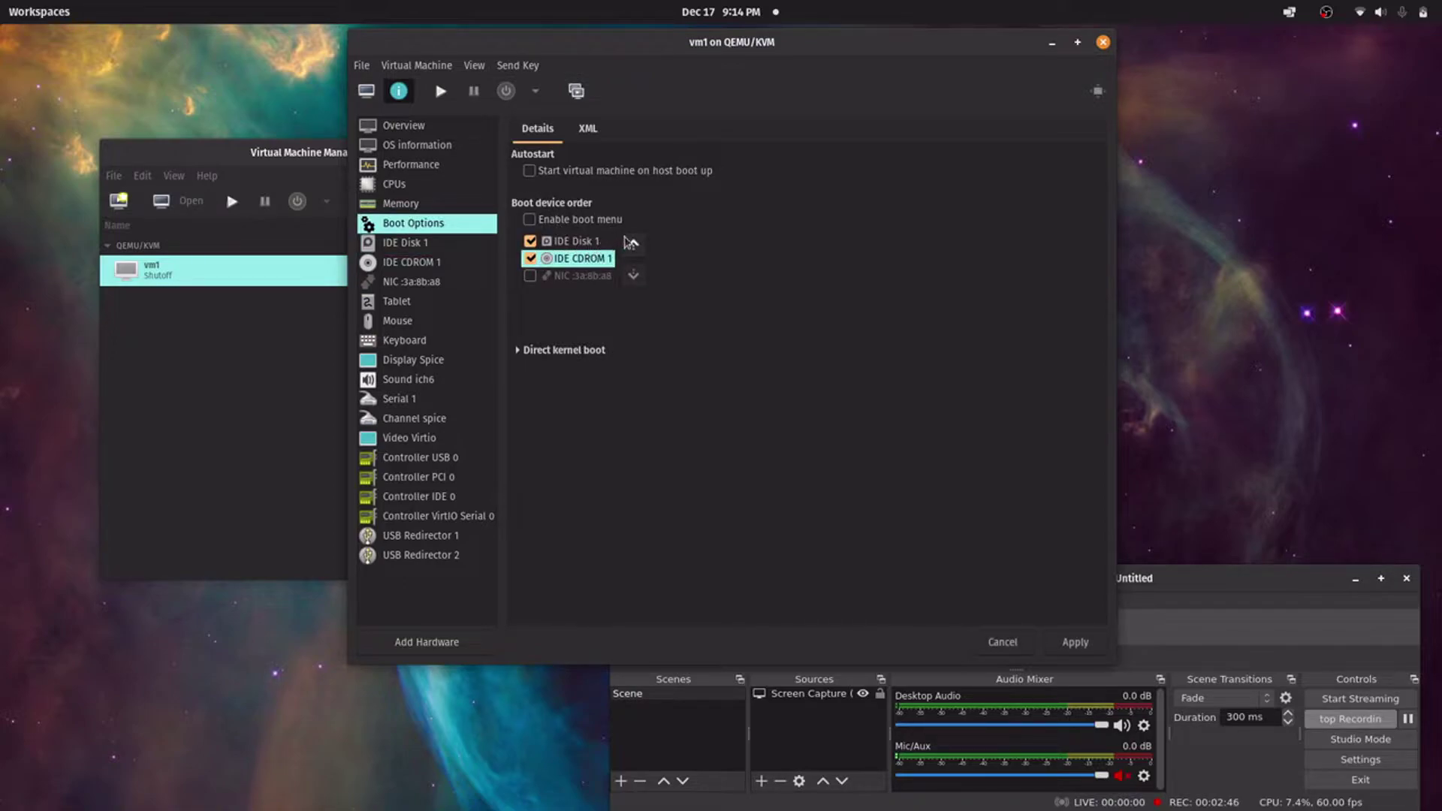
left_click(633, 244)
left_click(1079, 646)
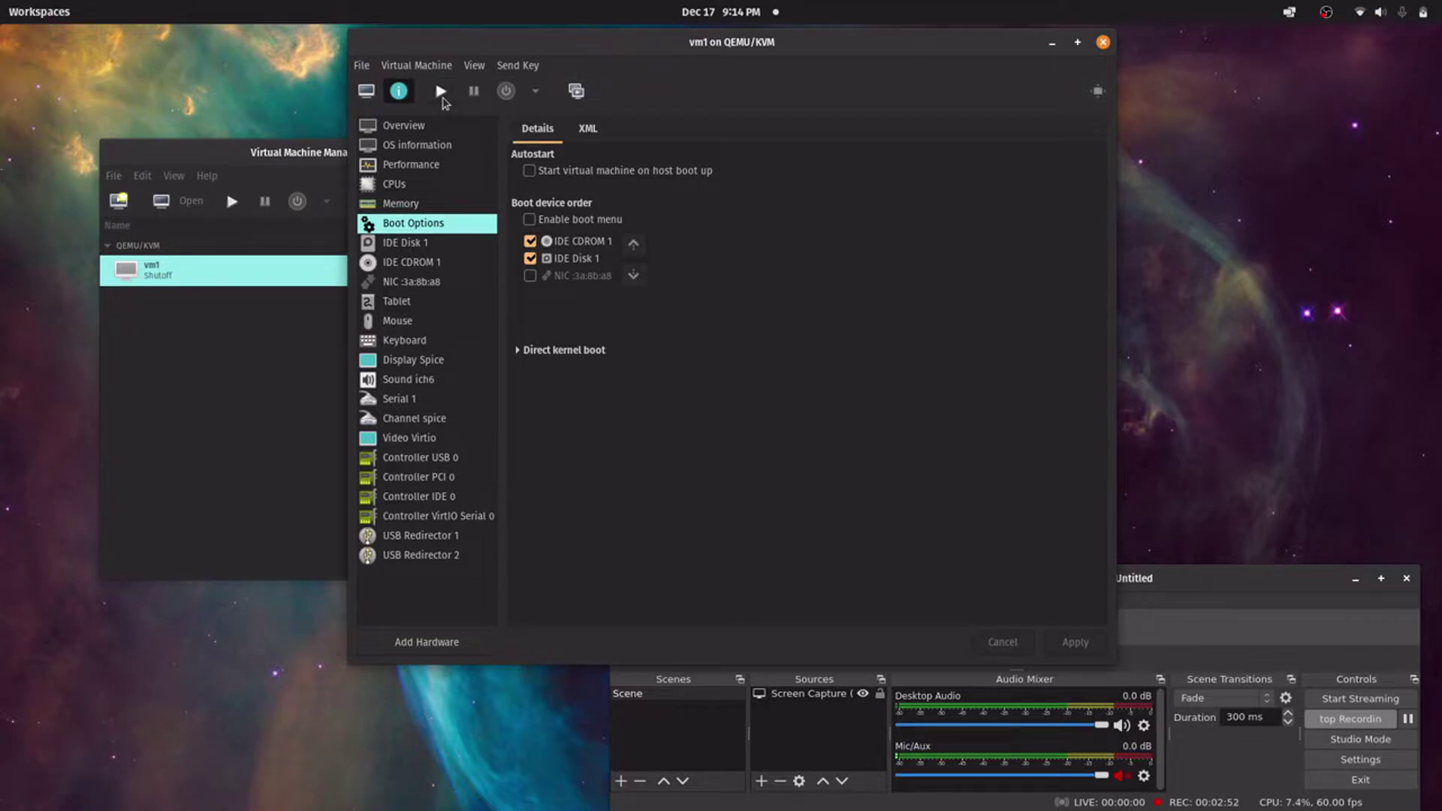
Run vm1 and switch from the Details page to its console
left_click(442, 94)
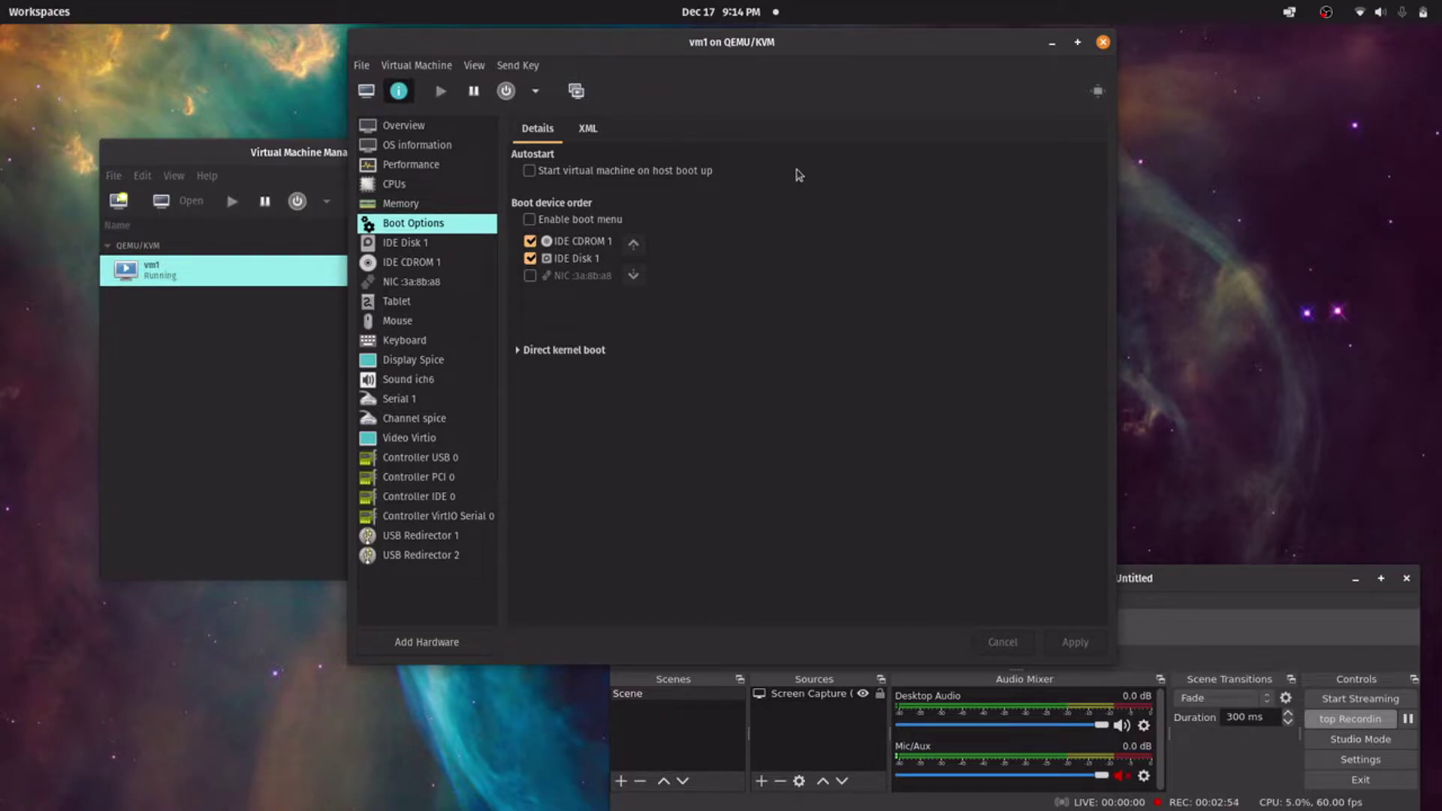
left_click(468, 66)
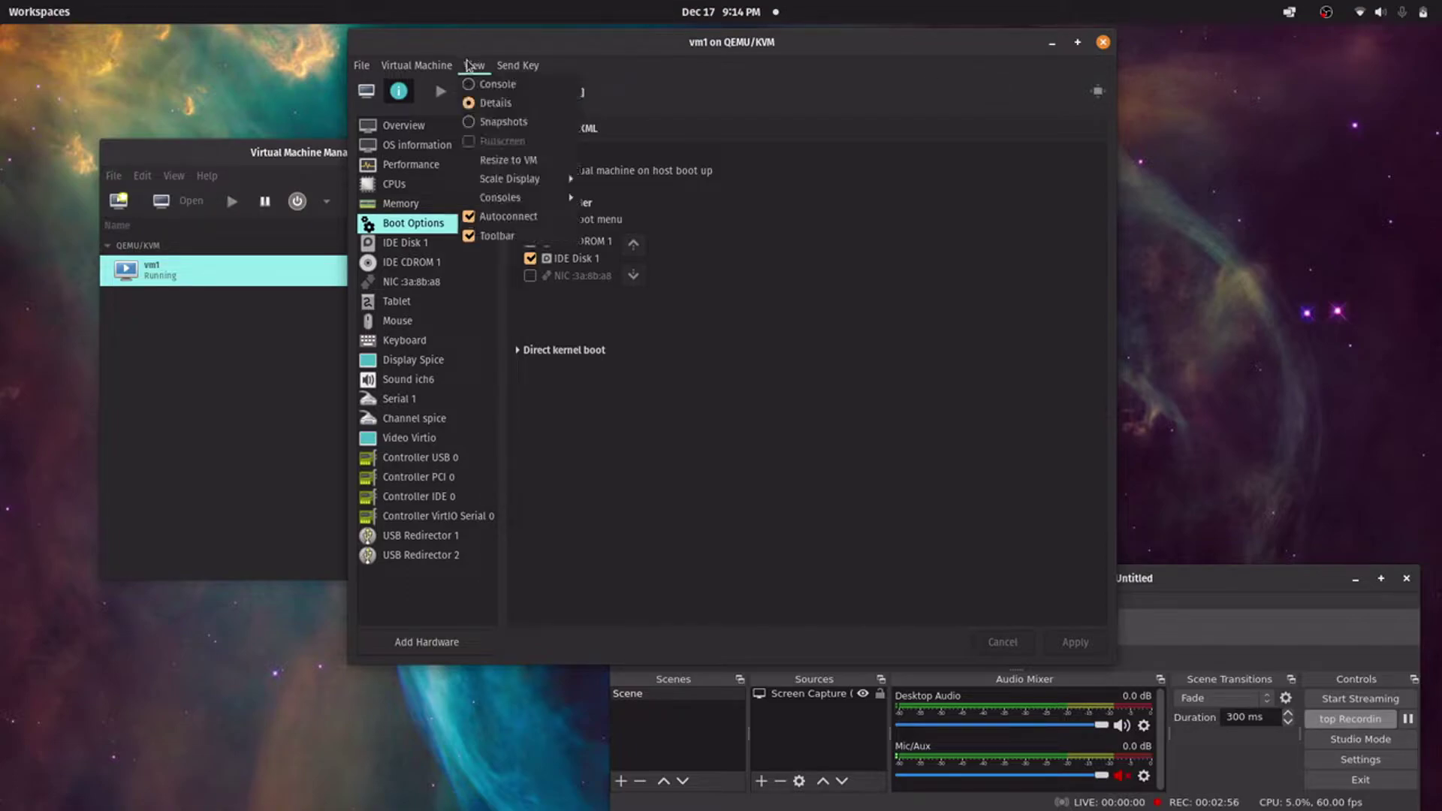
left_click(492, 85)
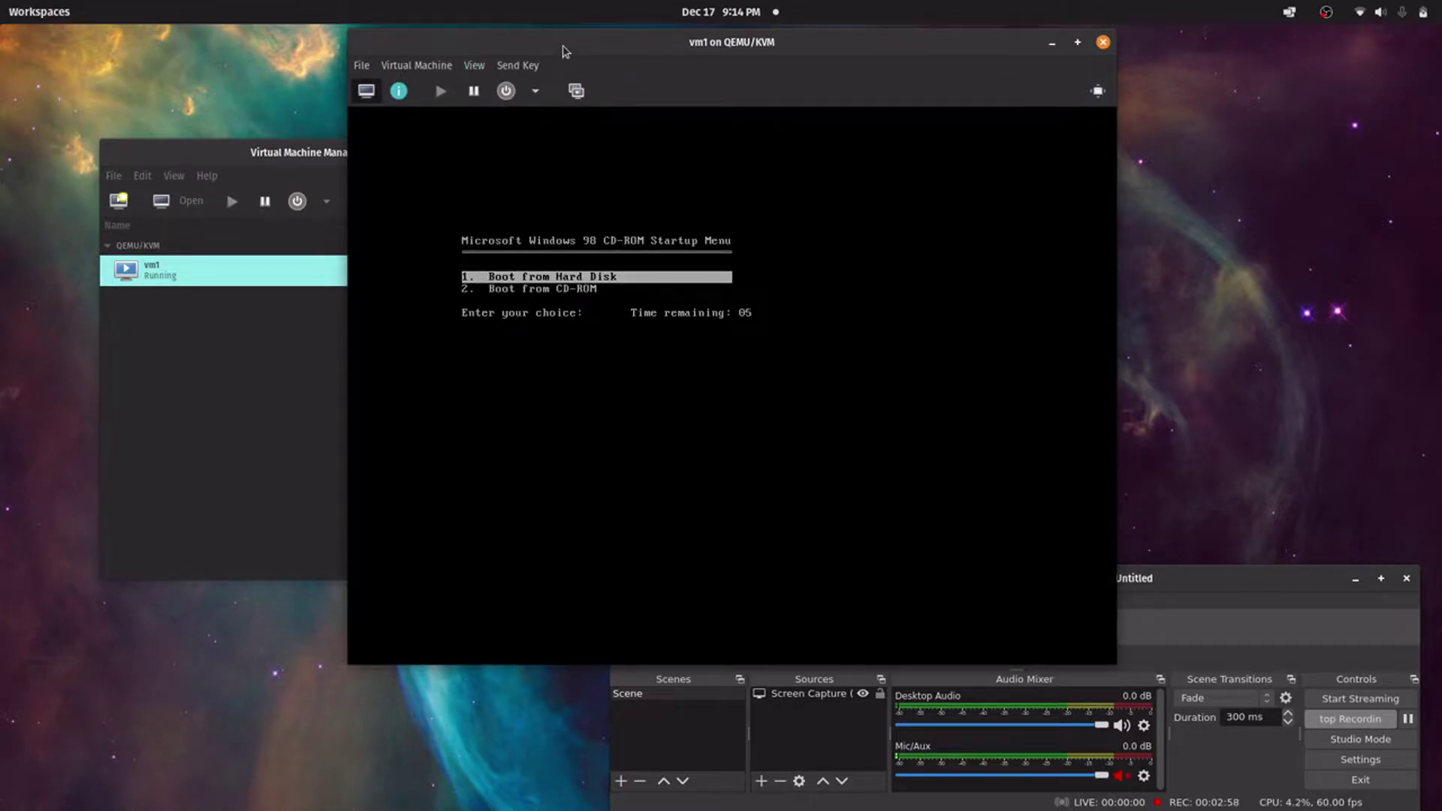
Boot from CD-ROM and launch Windows 98 Setup, letting it format drive C
key("Down")
key("Return")
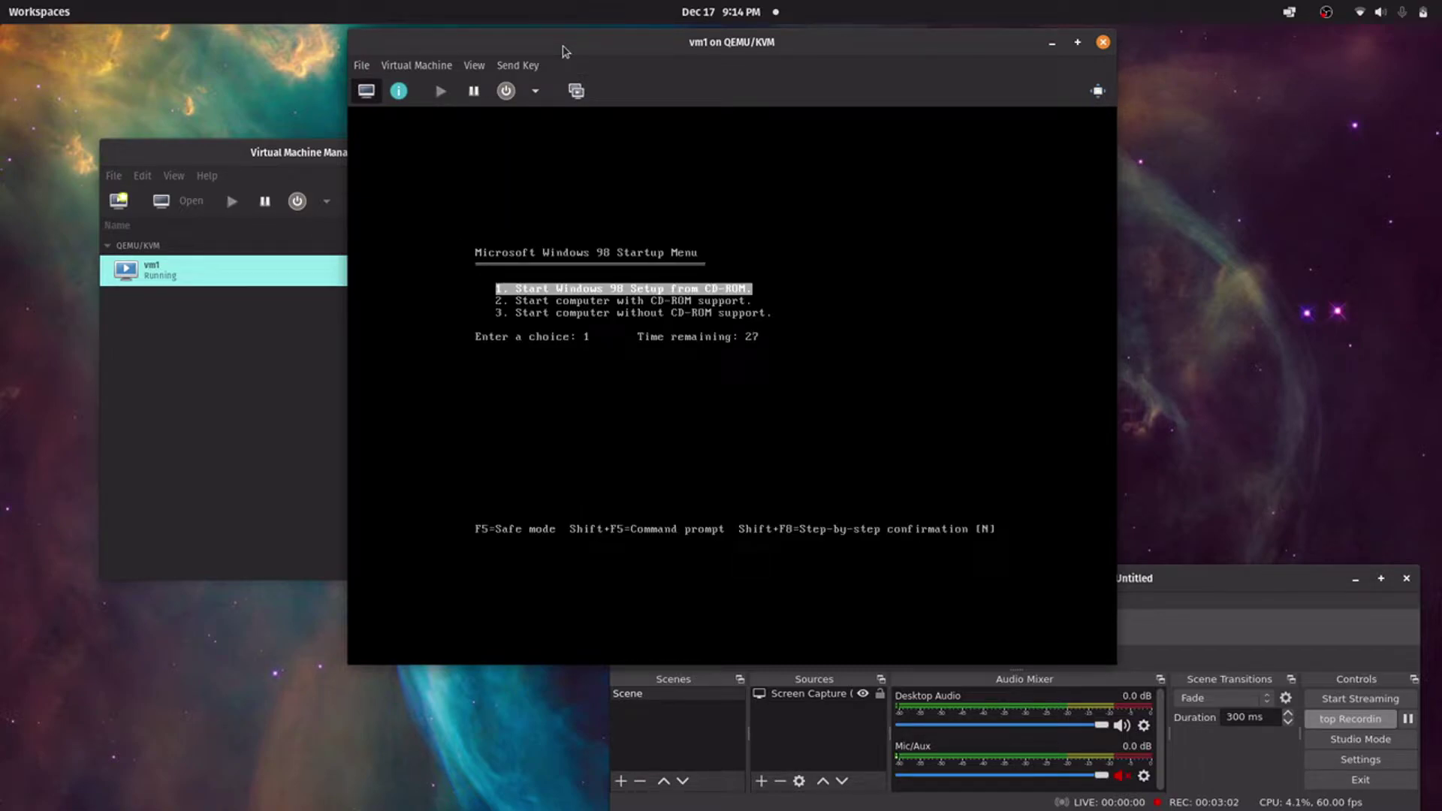
key("Down")
key("Down")
key("Down")
key("Return")
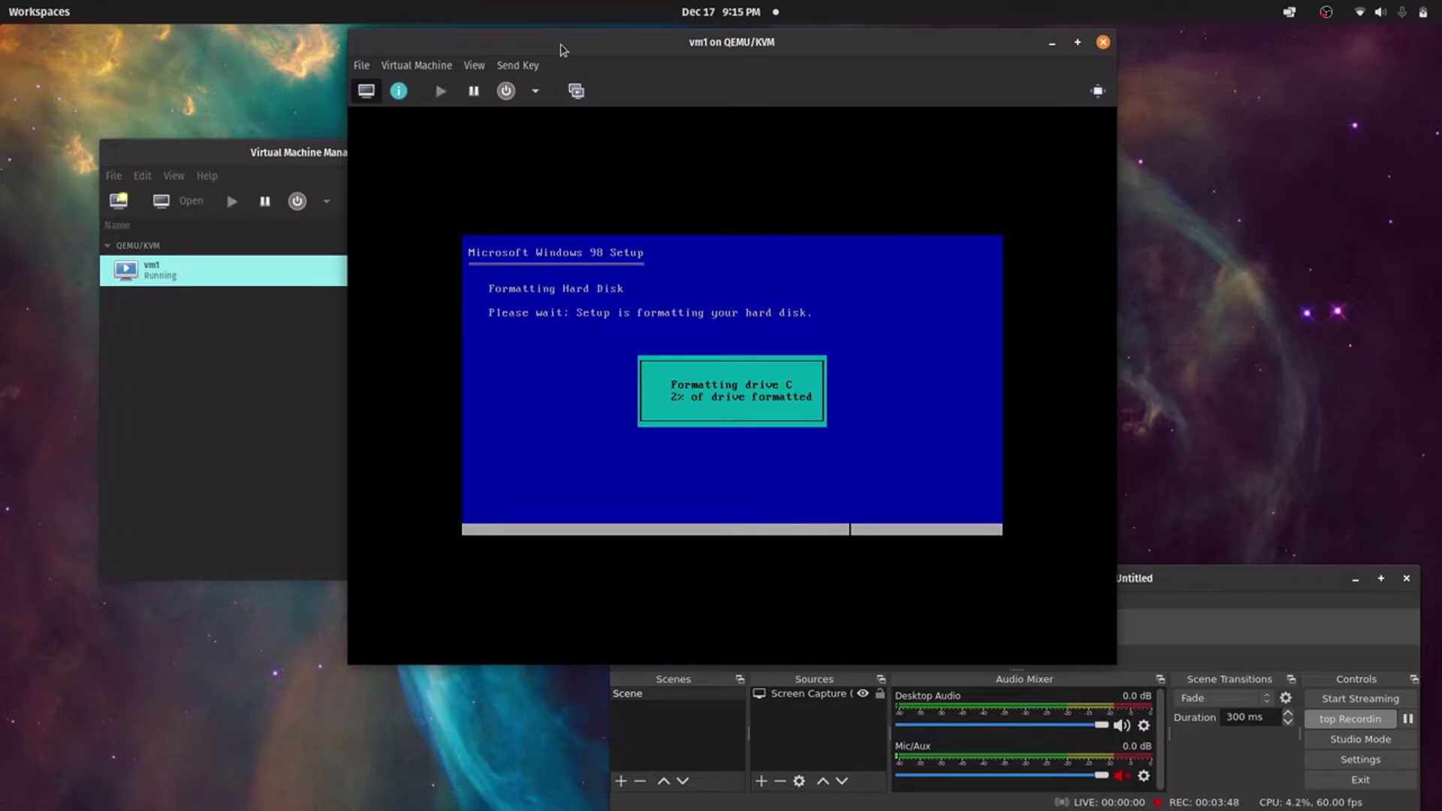
left_click_drag(560, 50, 314, 45)
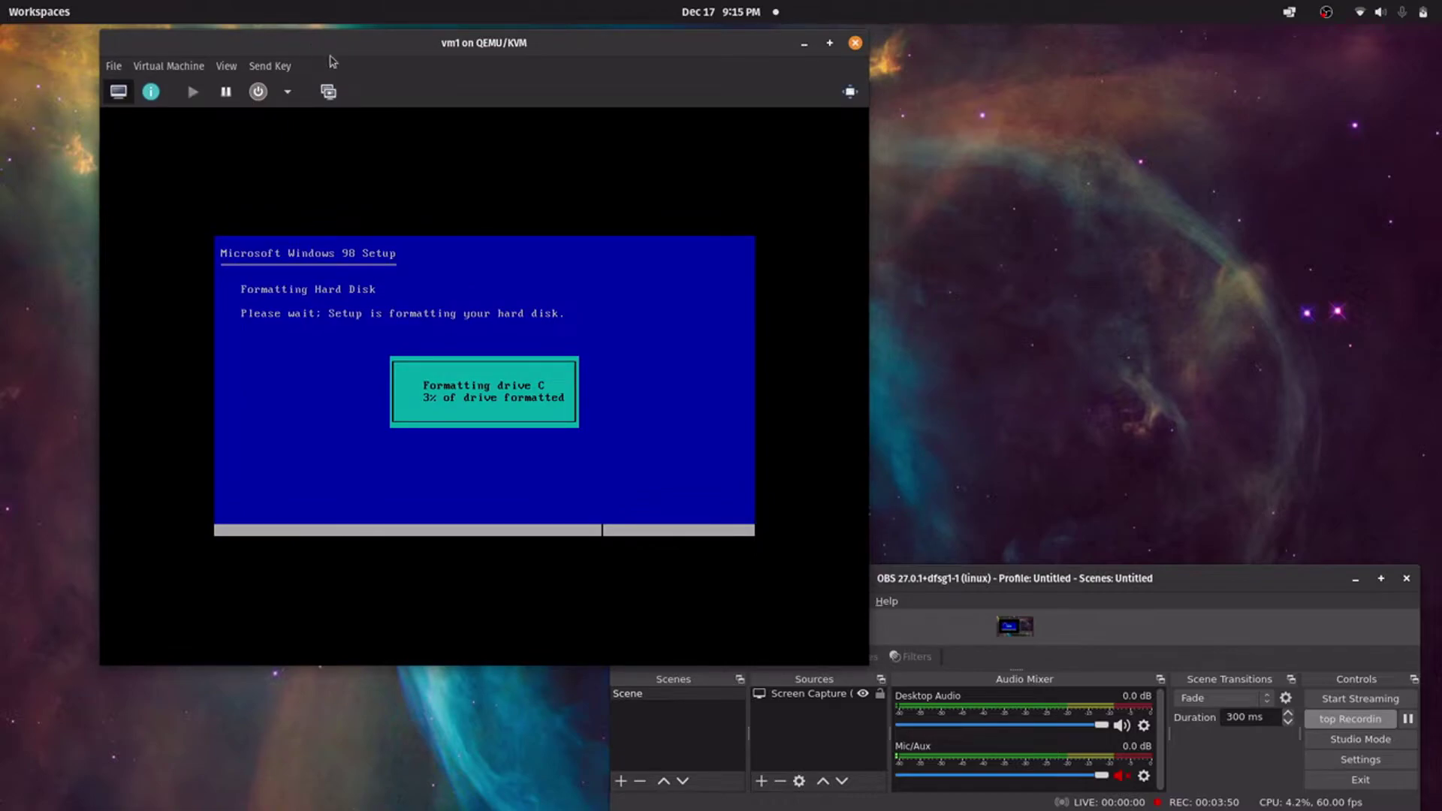
left_click(1330, 720)
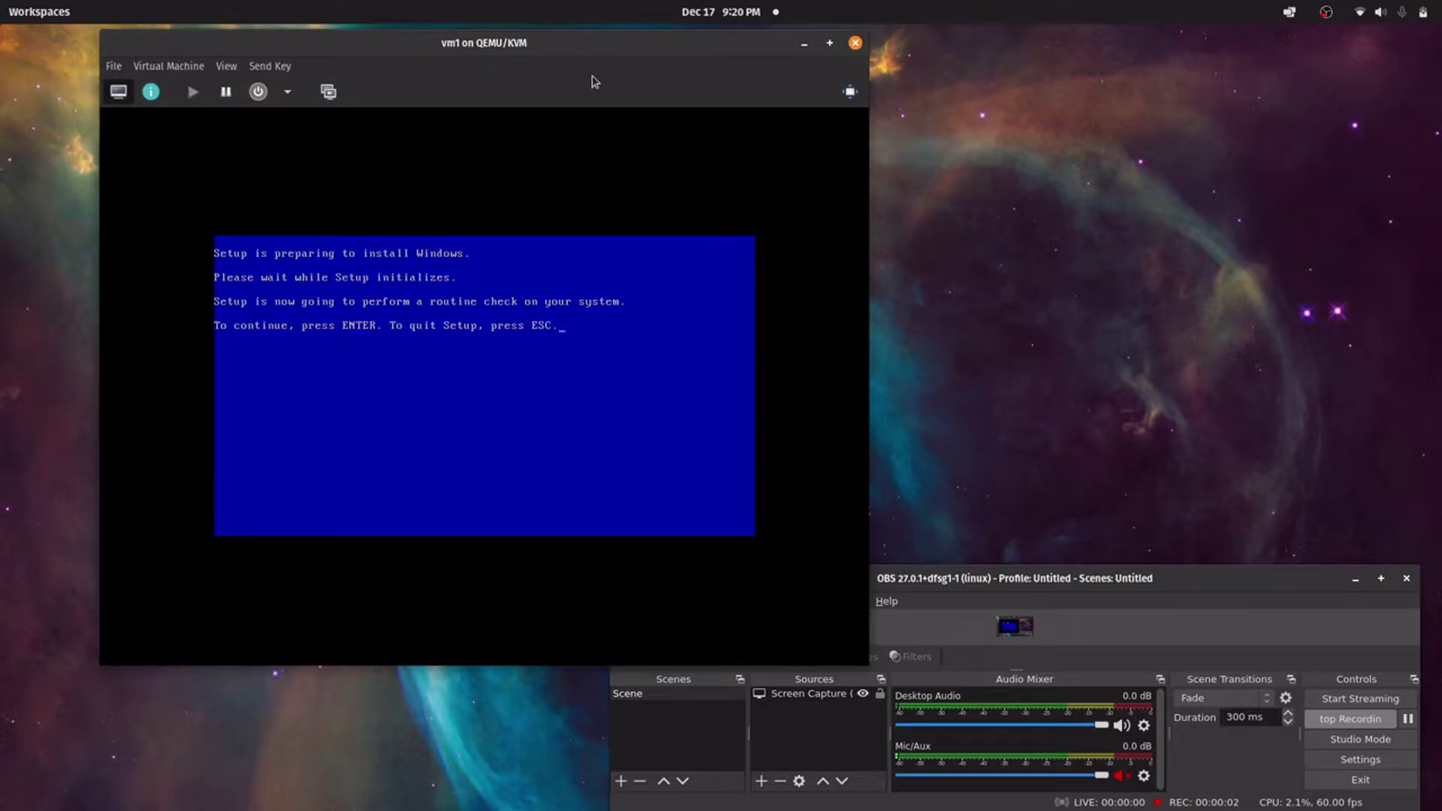
Run the ScanDisk system check, Continue past the Setup welcome, and release the pointer with Ctrl+Alt
key("Return")
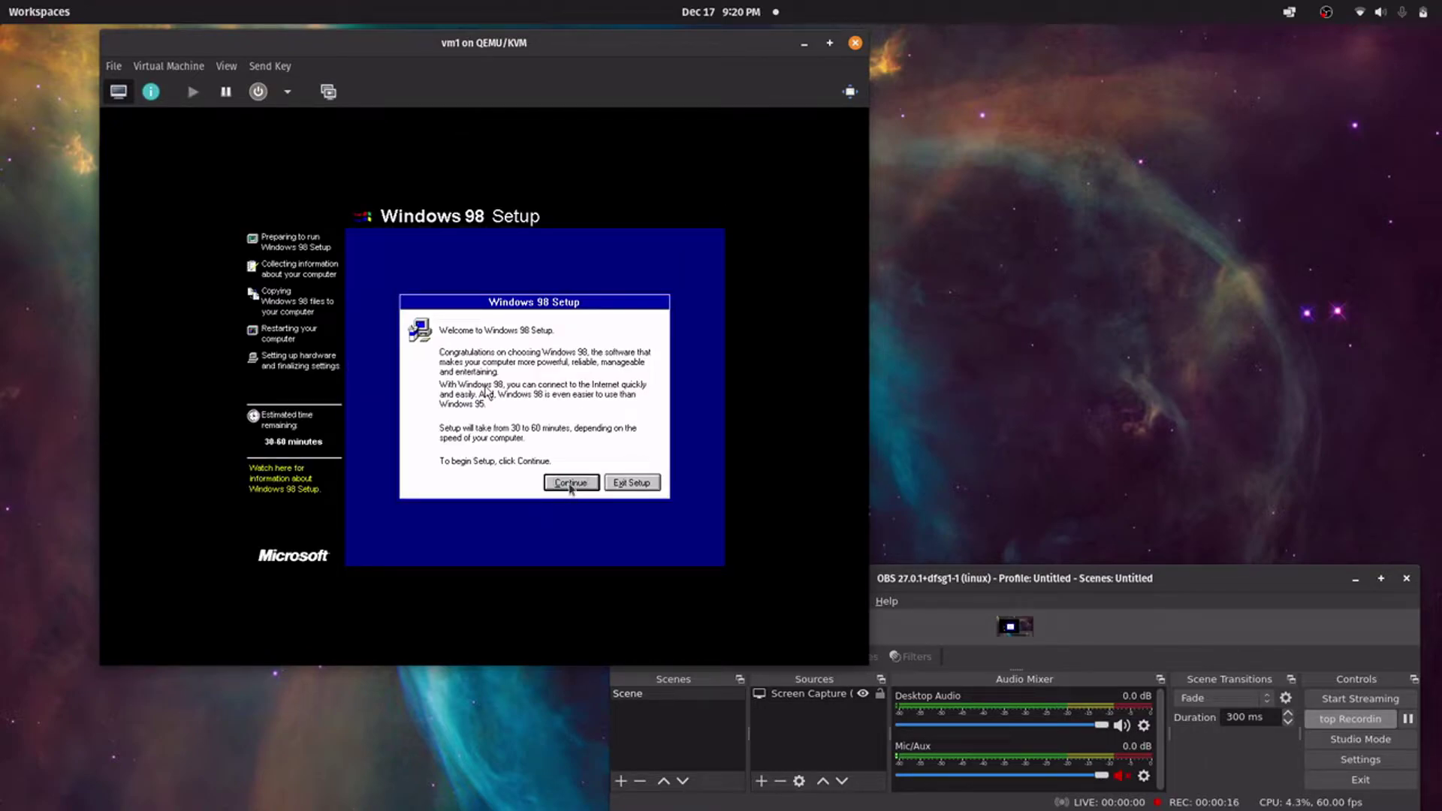
left_click(572, 485)
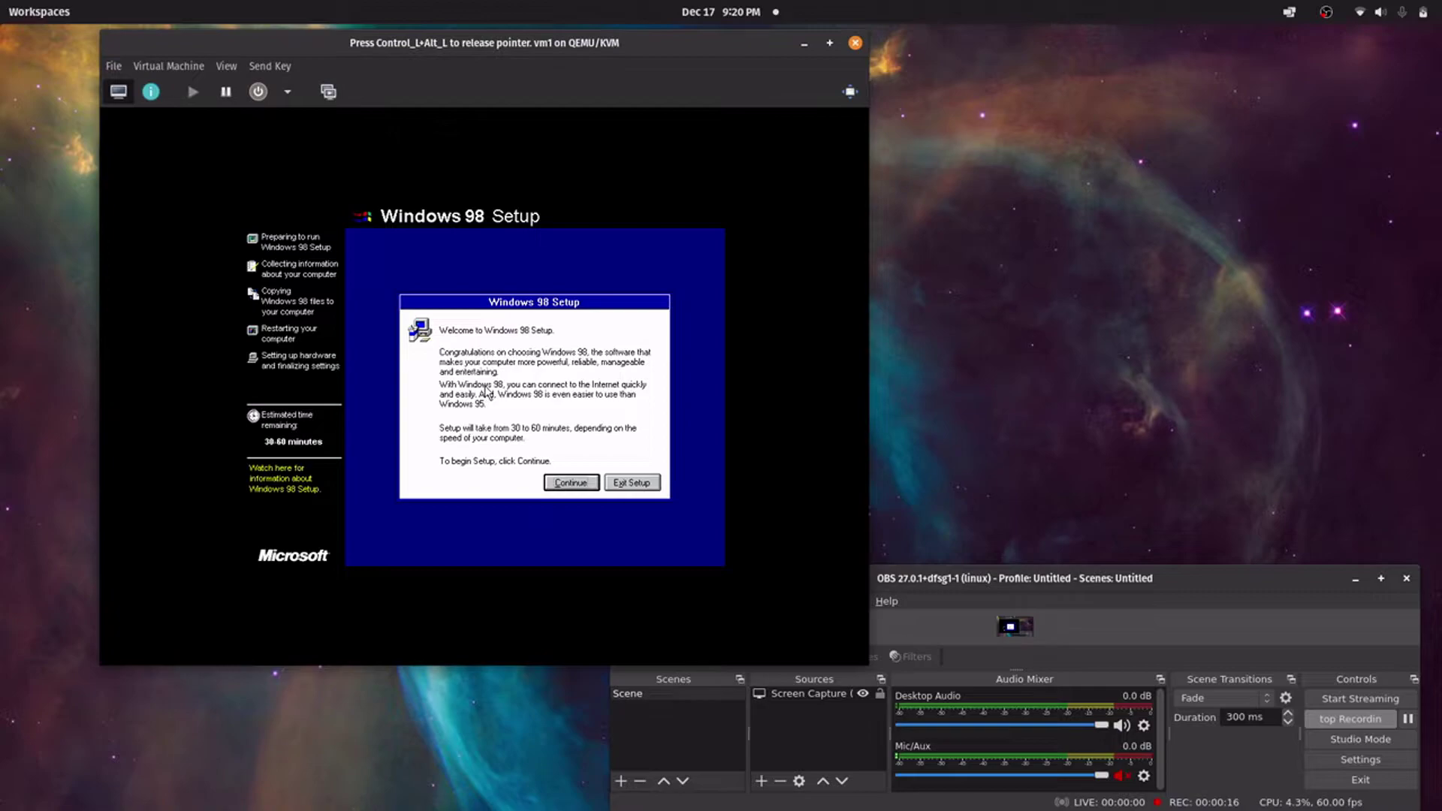
left_click(572, 482)
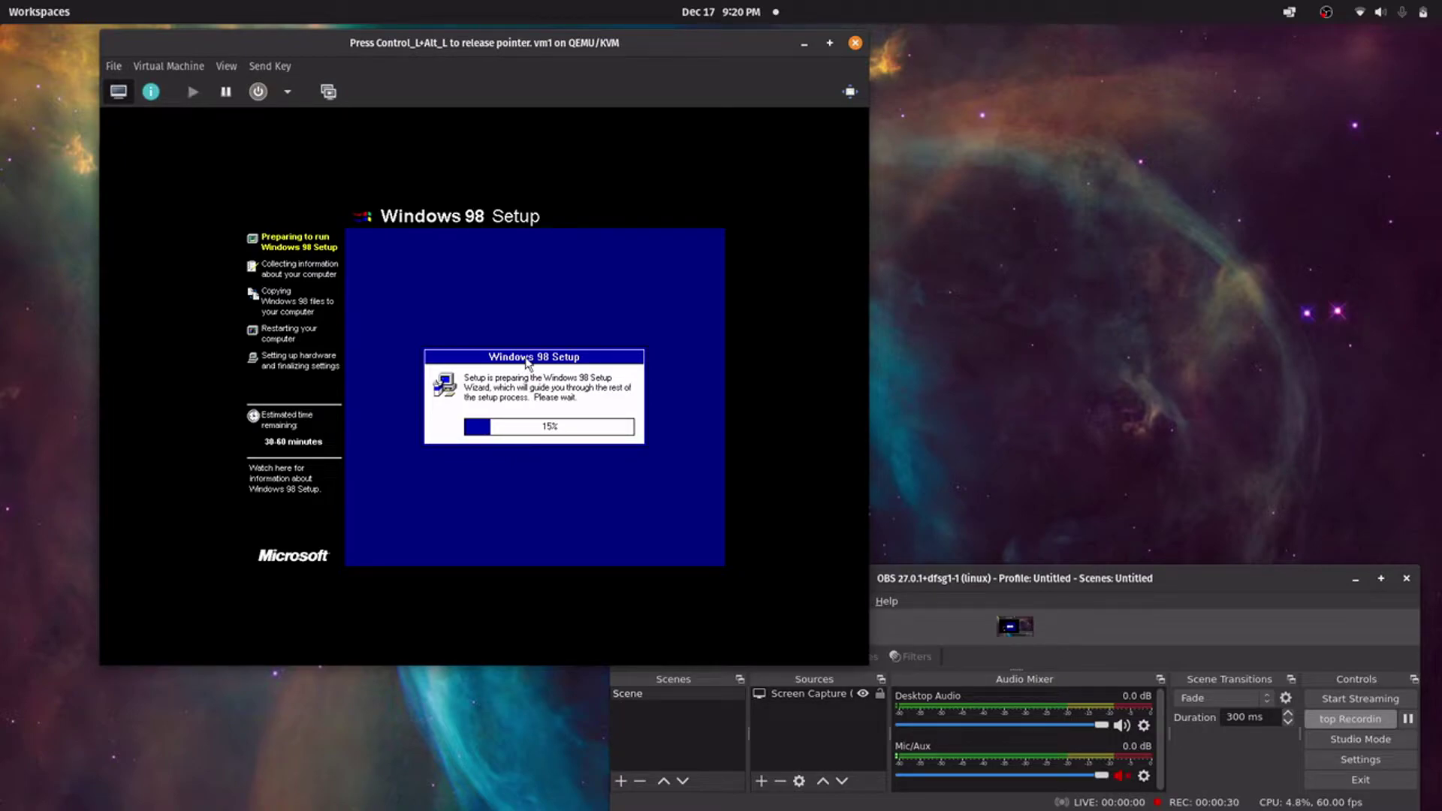
key("ctrl+alt")
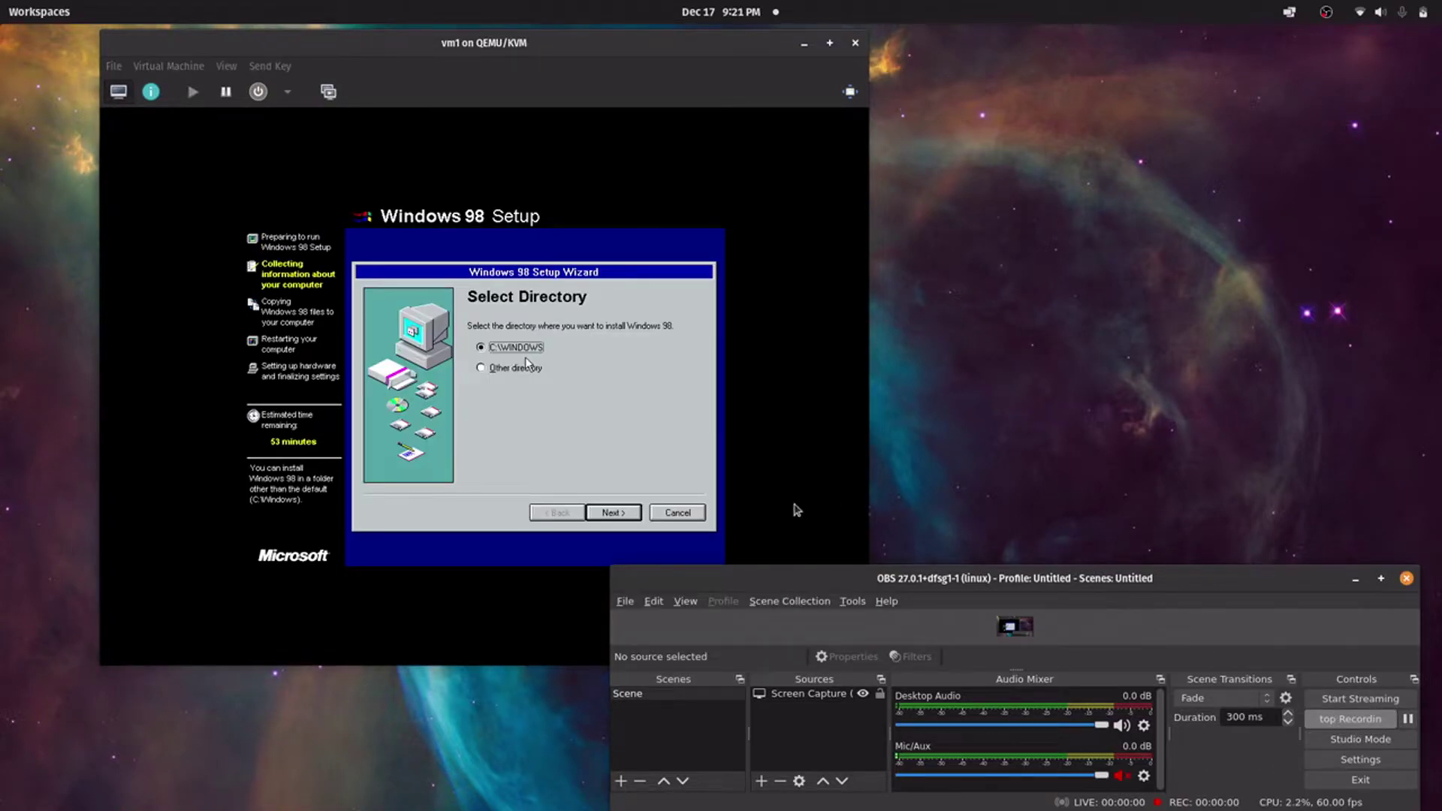
Accept C:\WINDOWS as the install directory, Typical setup and the recommended components
left_click(591, 405)
left_click(613, 511)
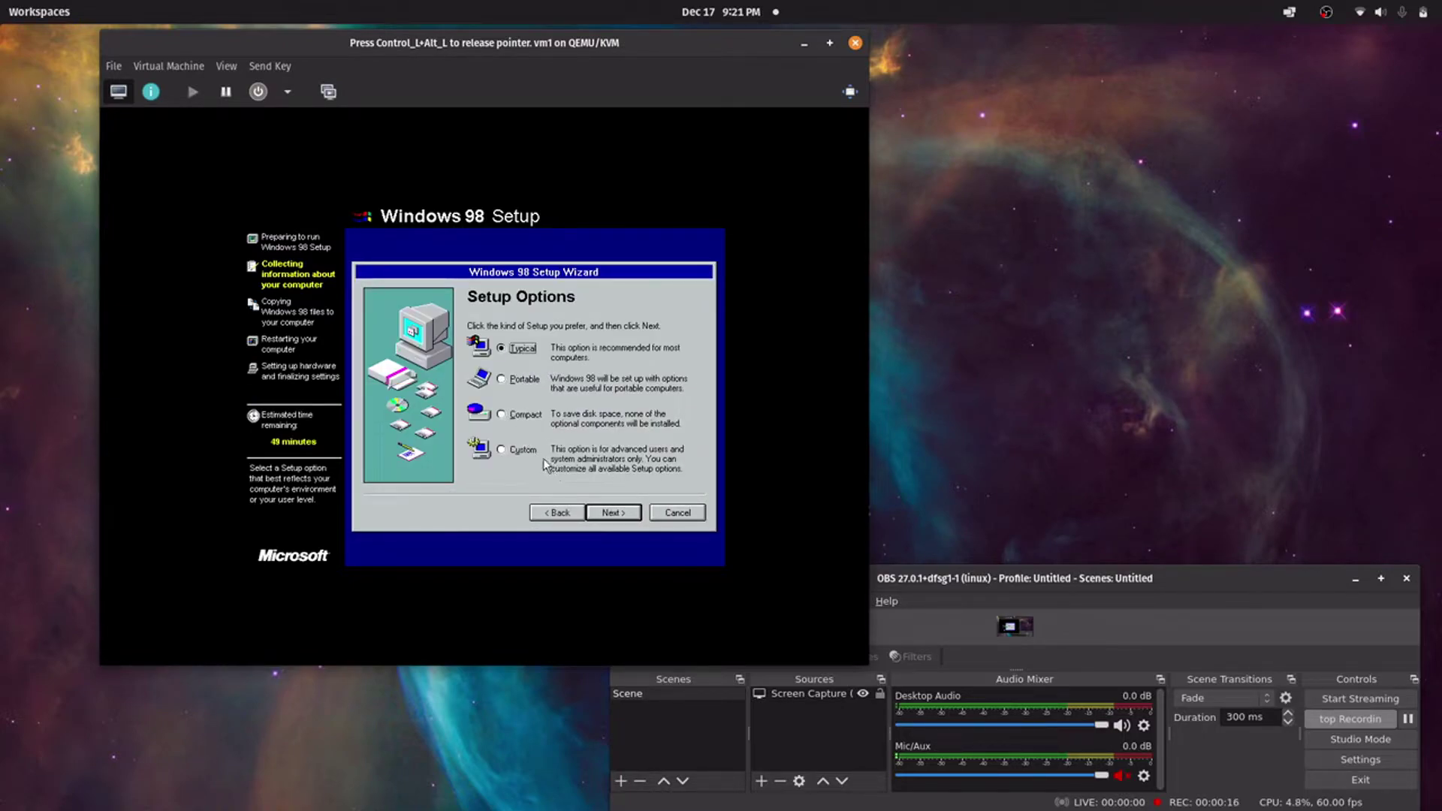
left_click(620, 513)
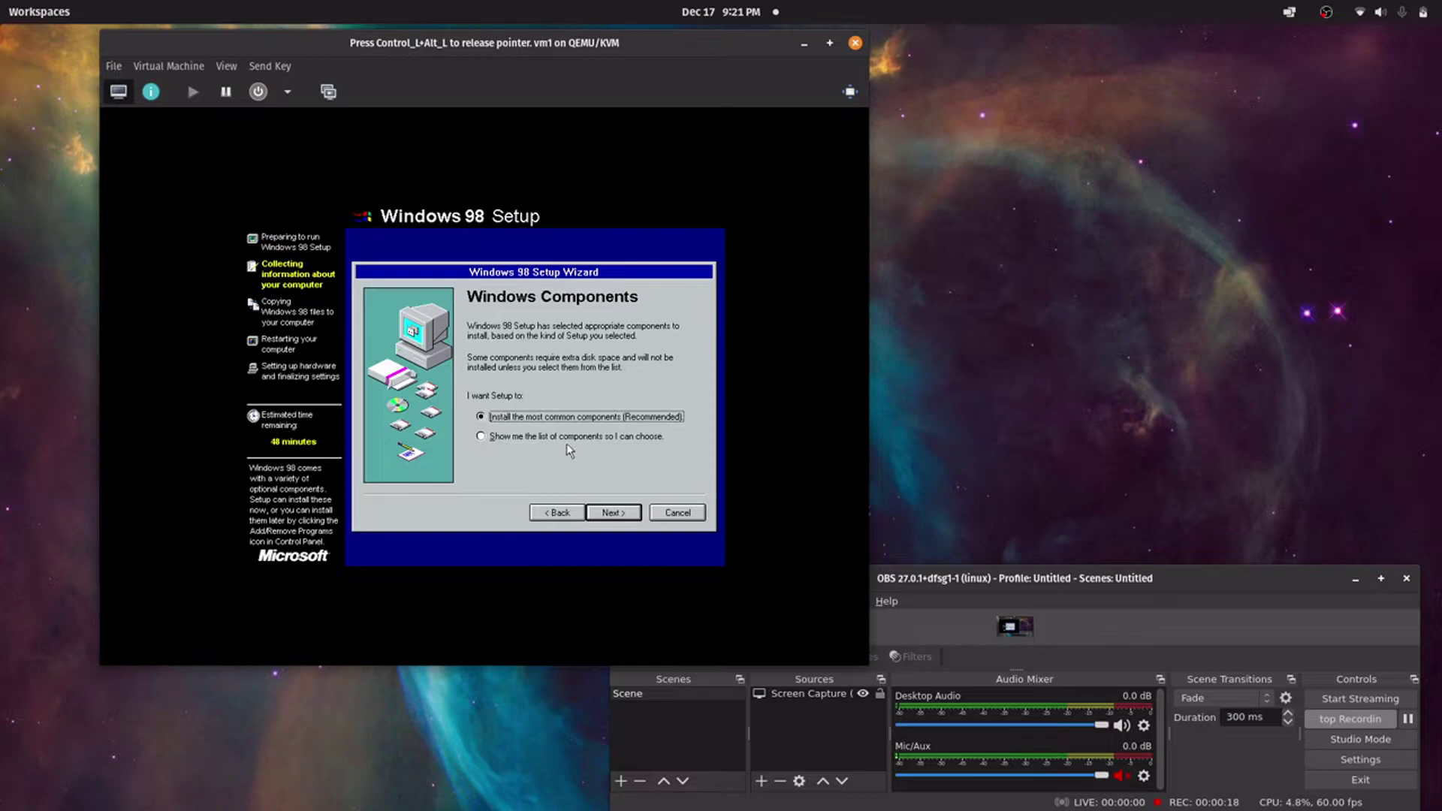
left_click(616, 513)
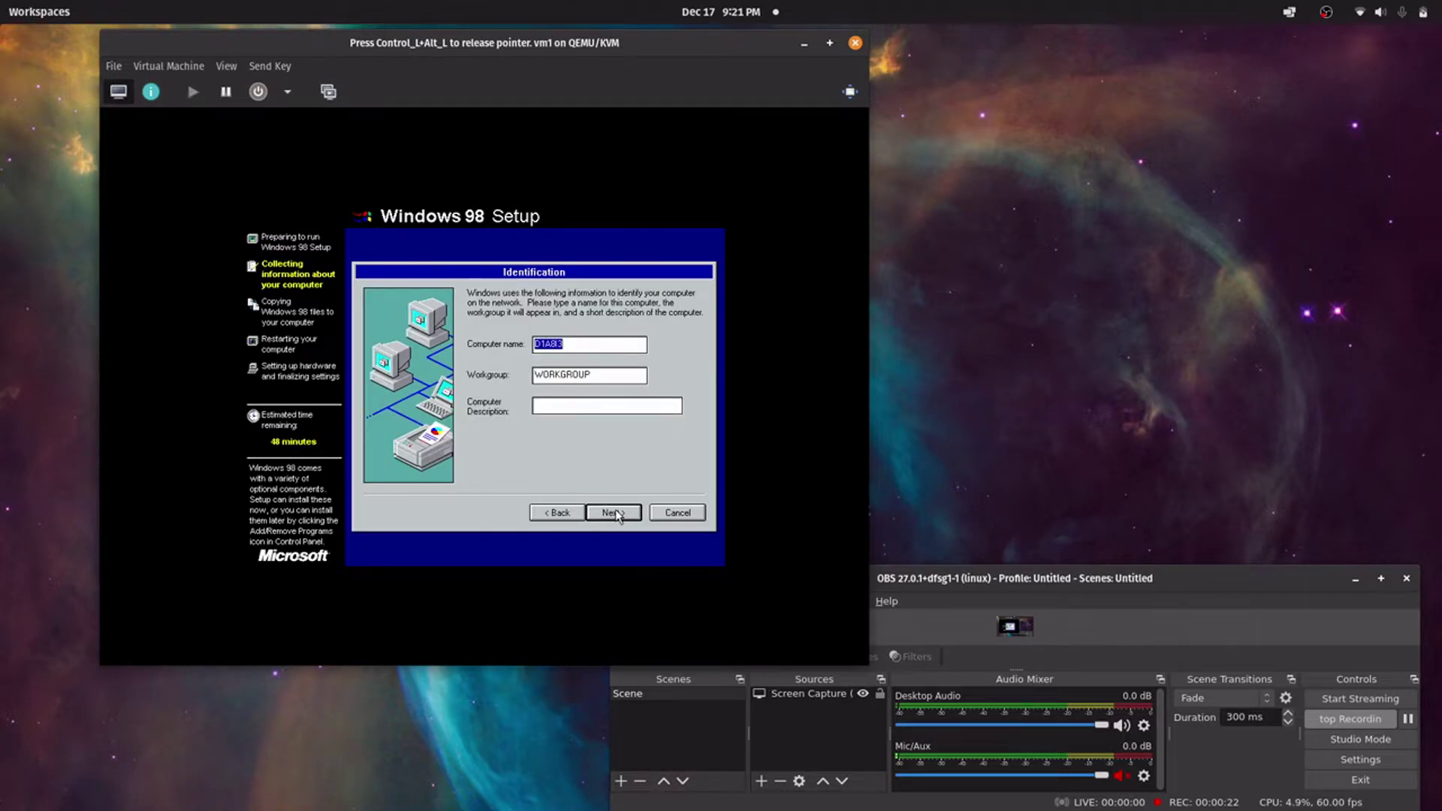
Name the computer PC, keep United States as location, and start copying files
type("PC")
left_click(616, 516)
left_click(616, 515)
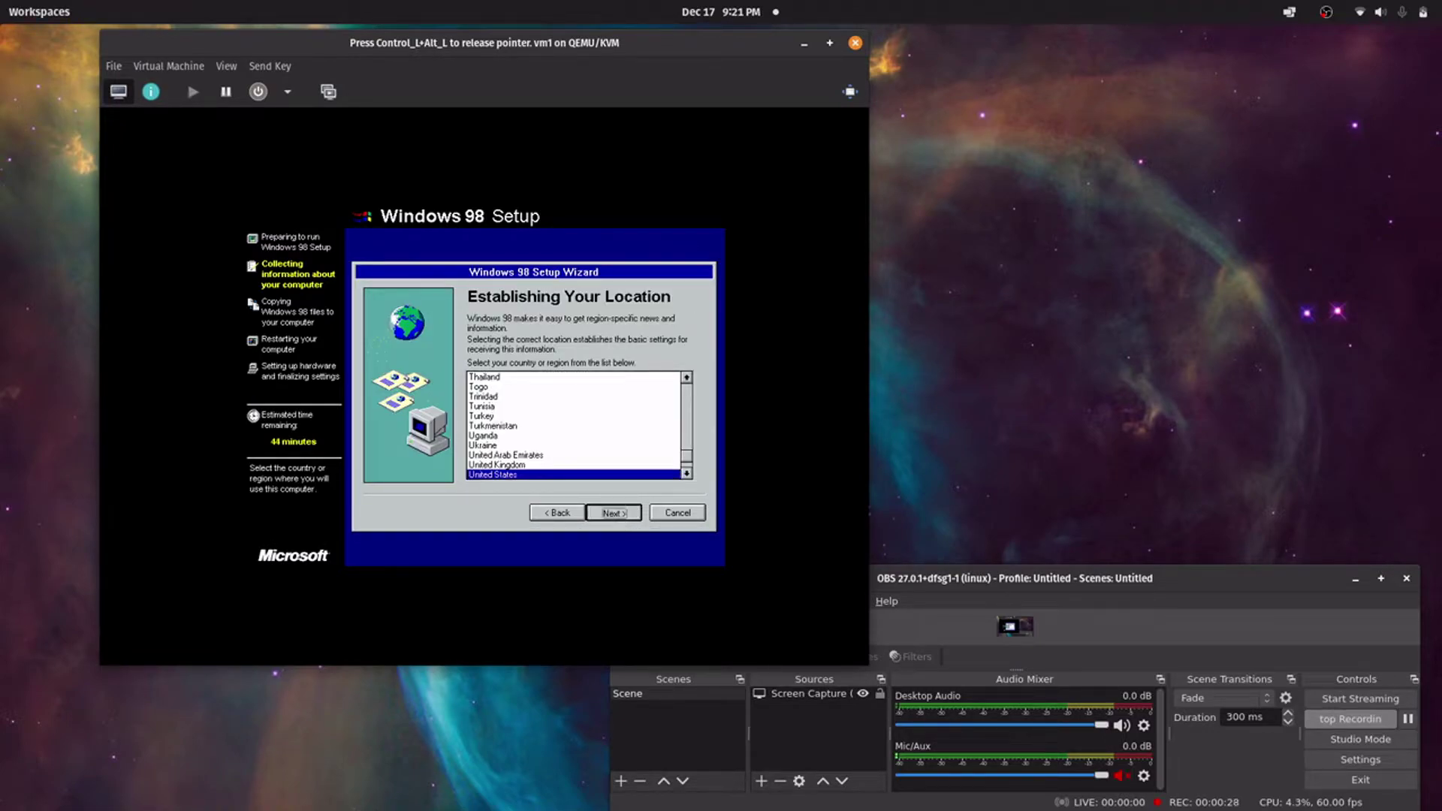
left_click(616, 516)
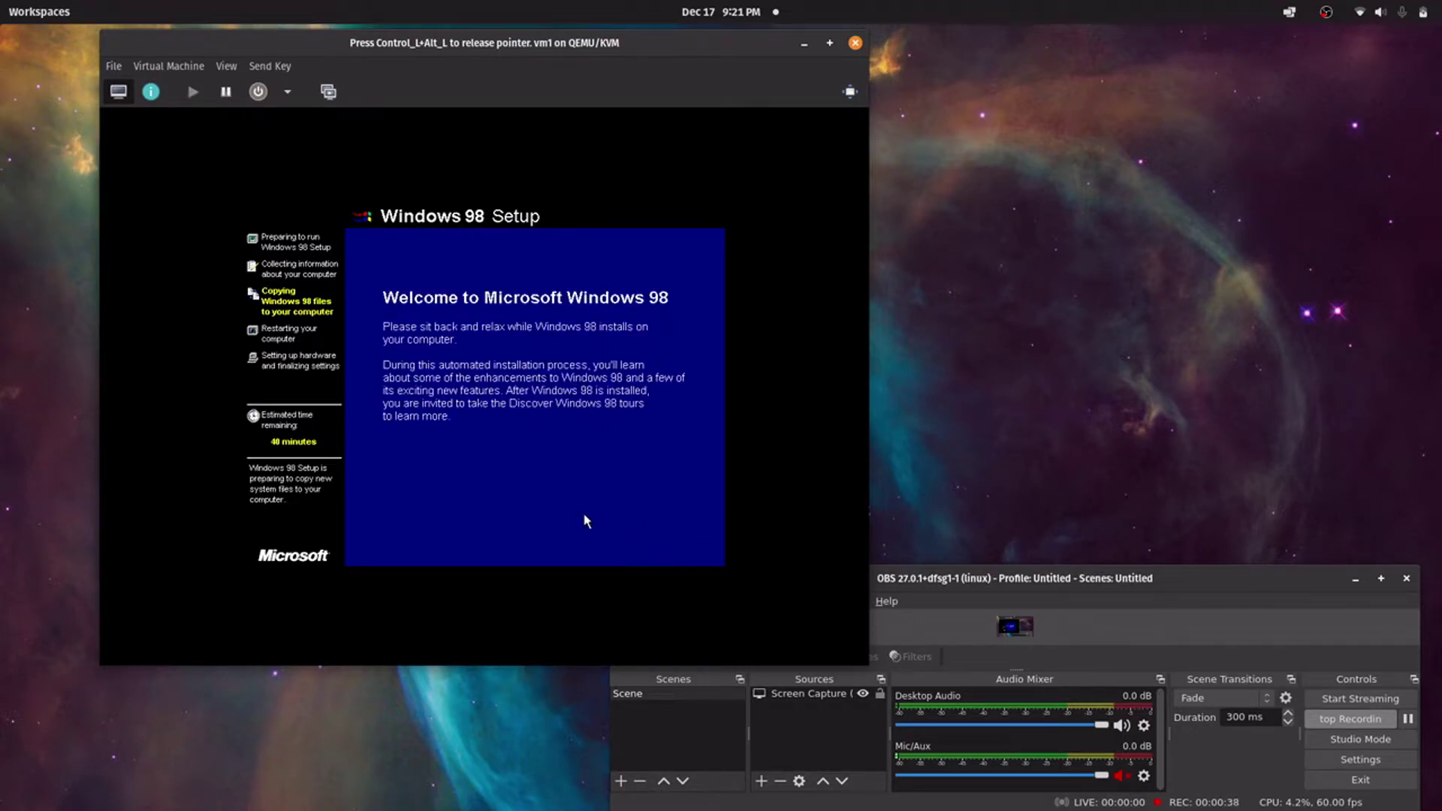
Restart the Windows 98 guest and boot from the hard disk at the CD-ROM menu
key("ctrl+alt")
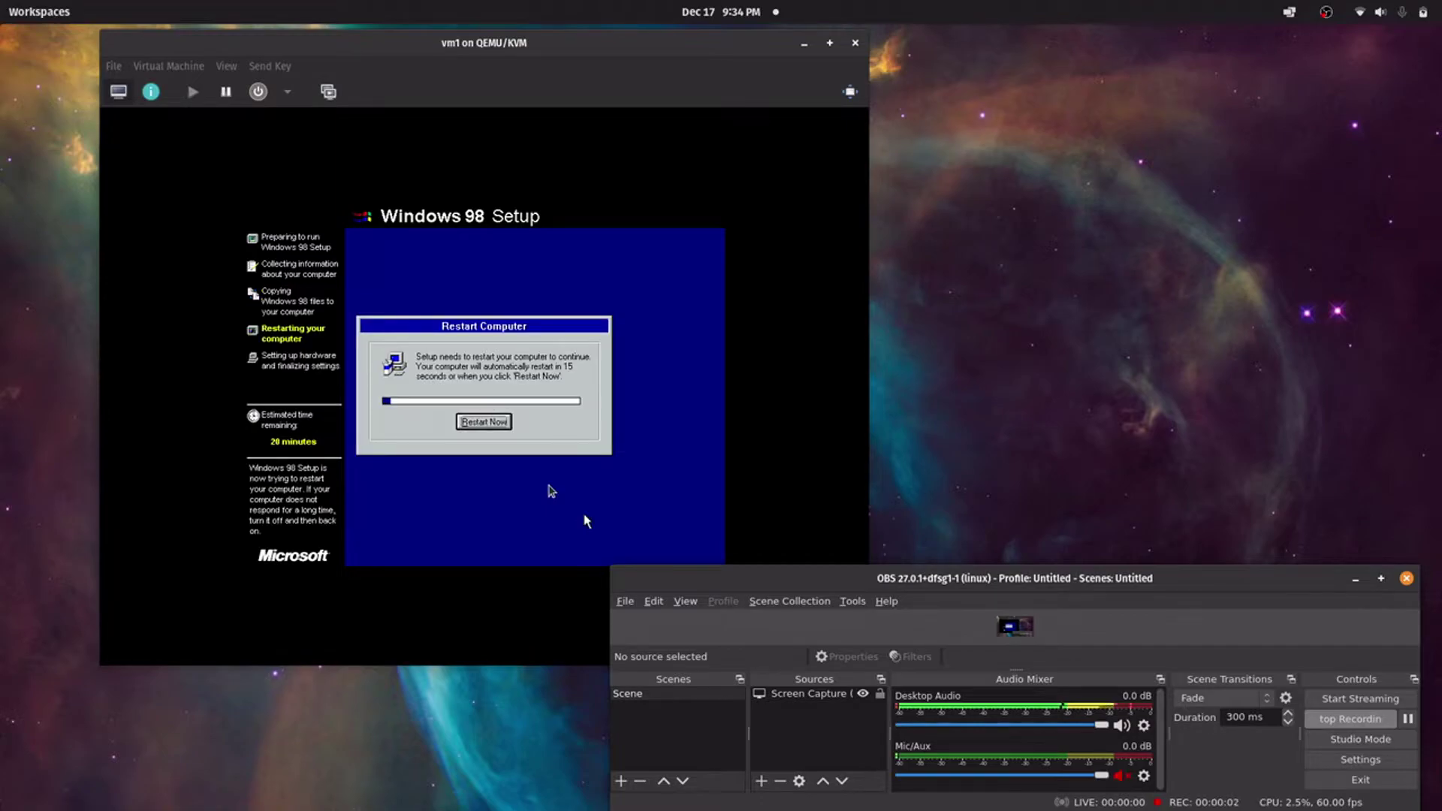
left_click(586, 520)
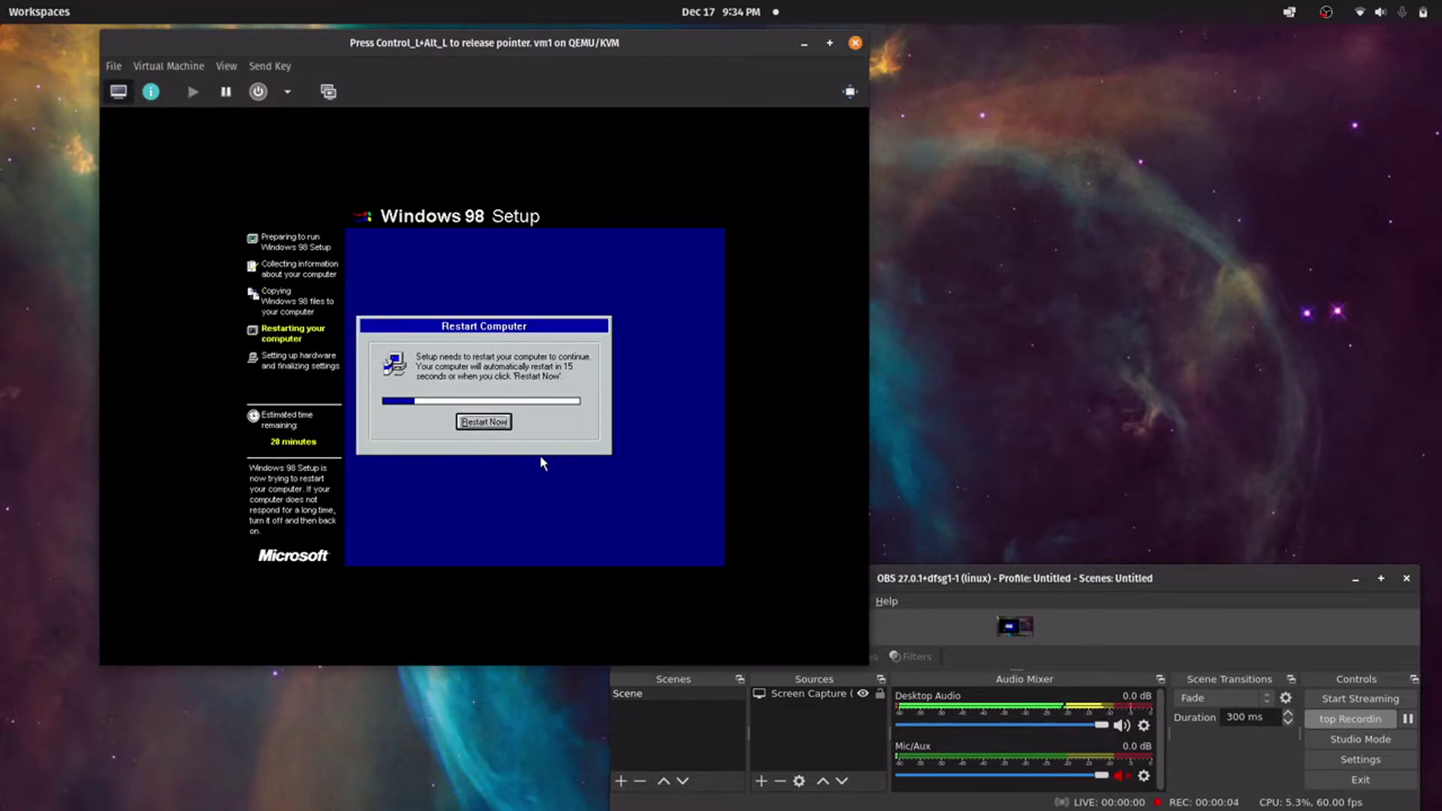
left_click(484, 421)
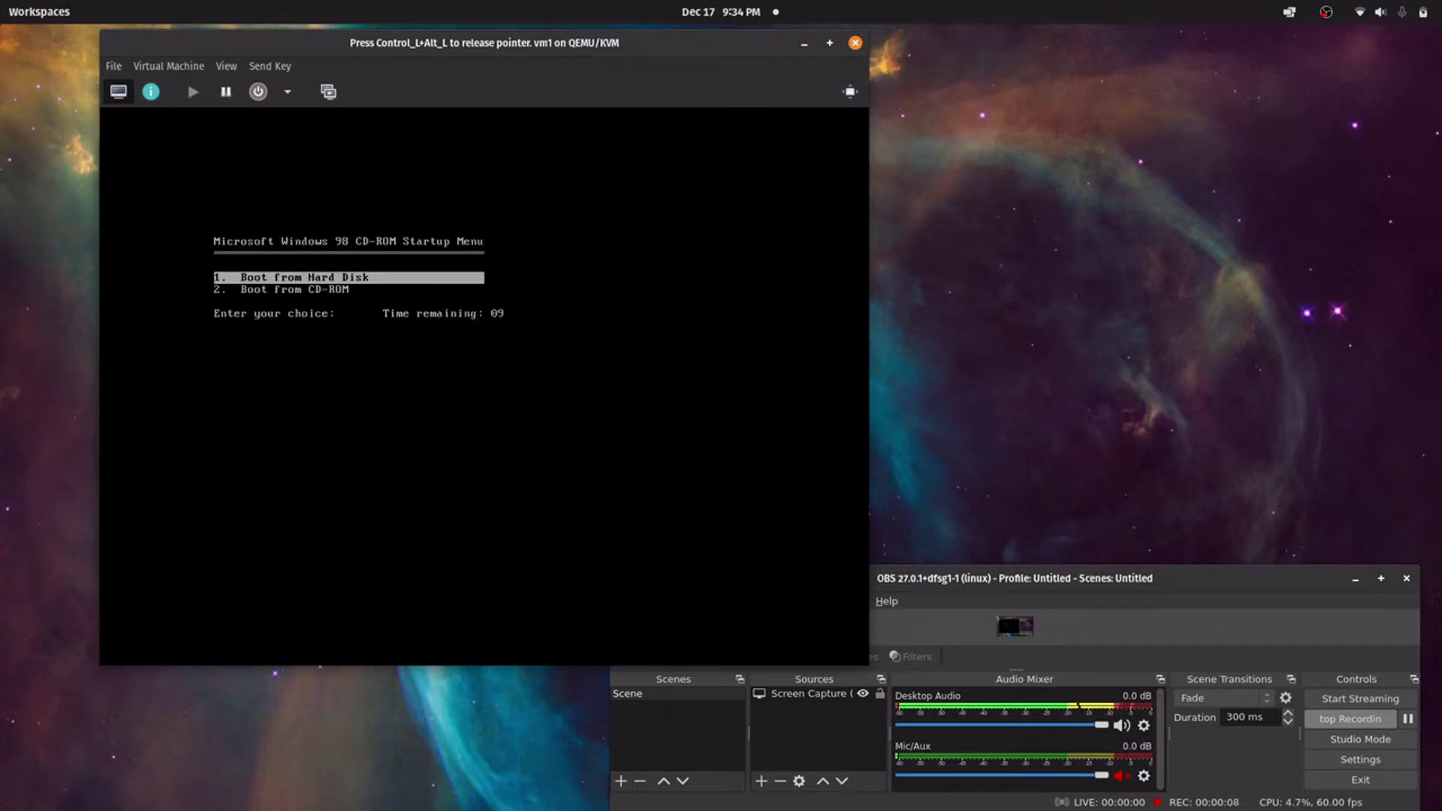
key("Return")
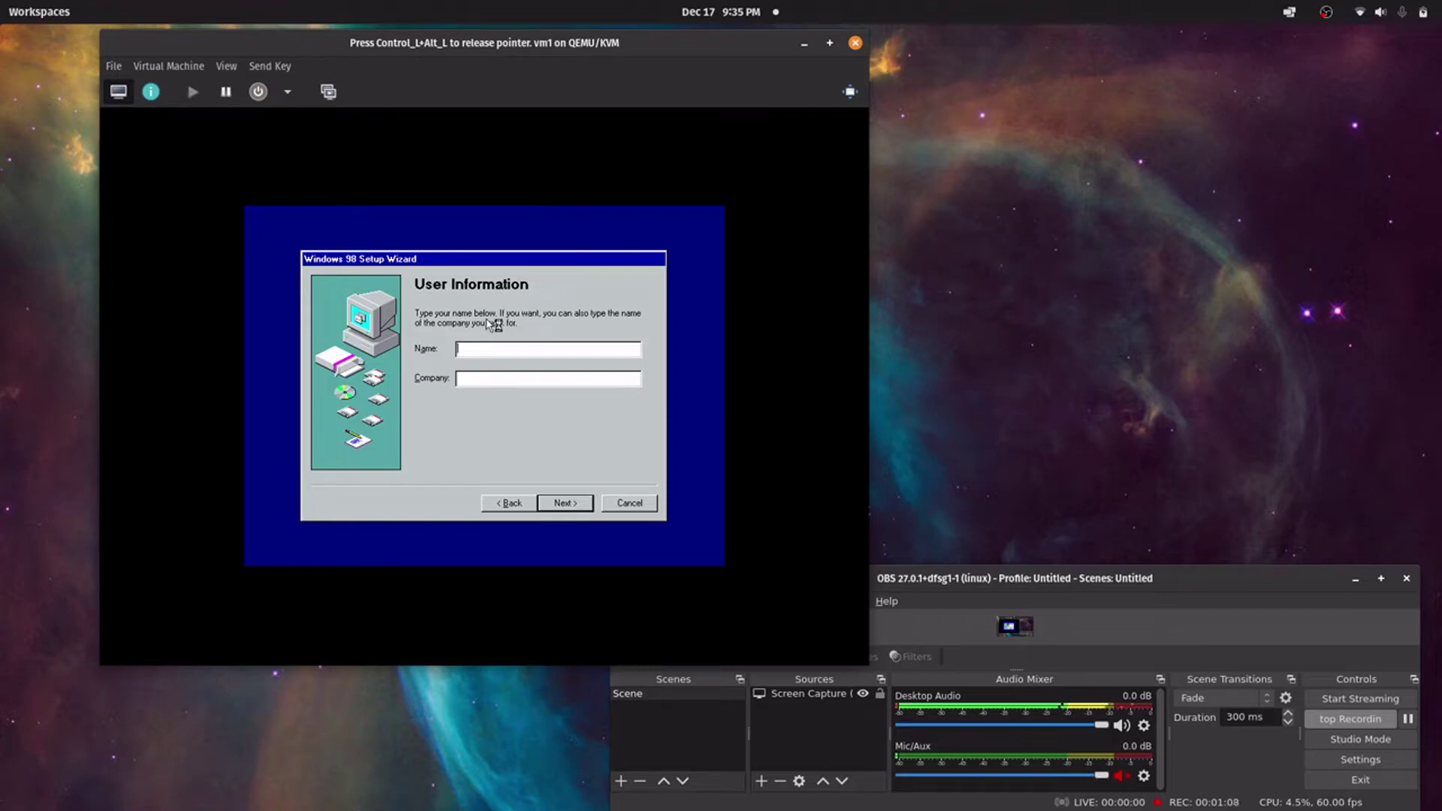
Enter the user's name, accept the licence agreement, and continue to the Product Key step
type("John")
key("Return")
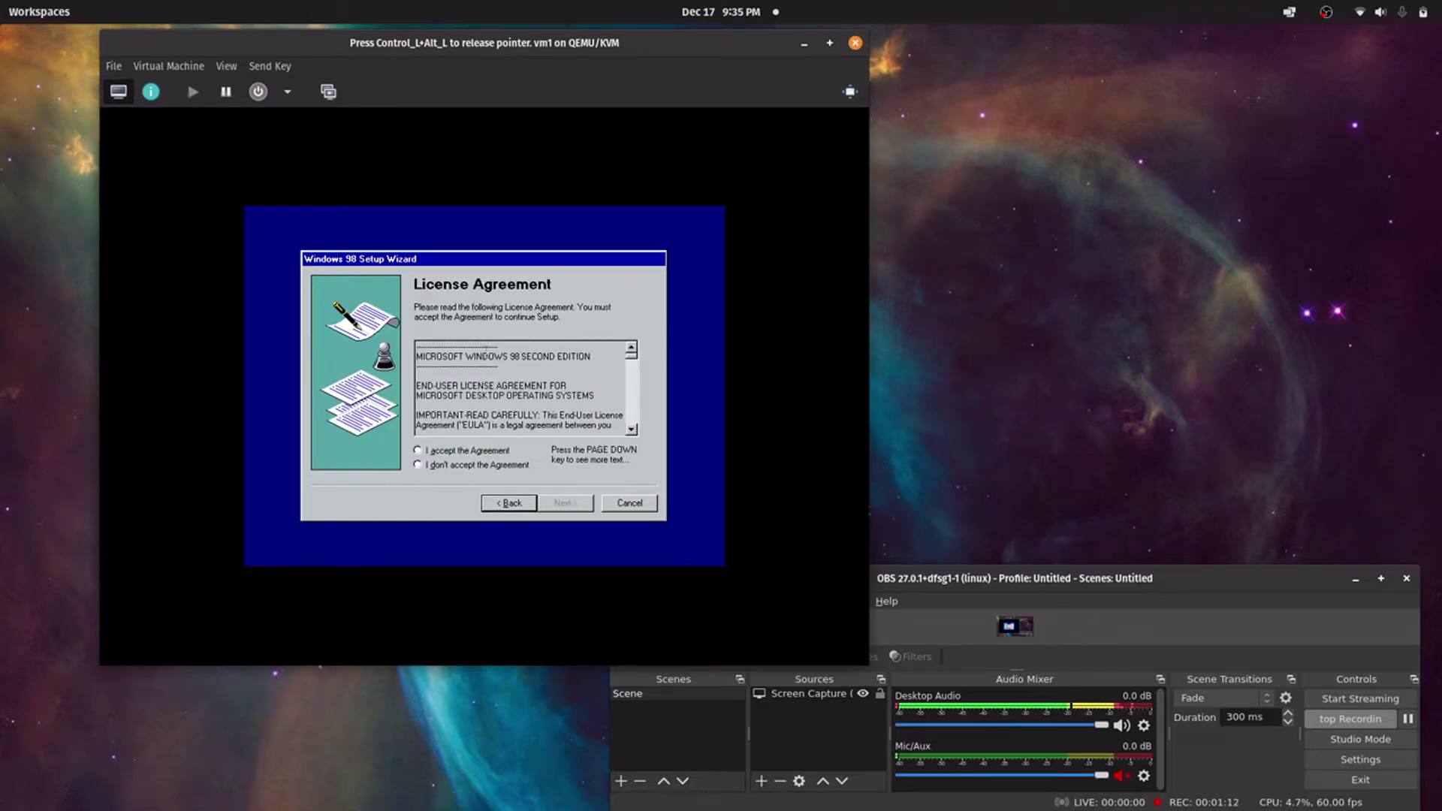
left_click(481, 451)
left_click(587, 503)
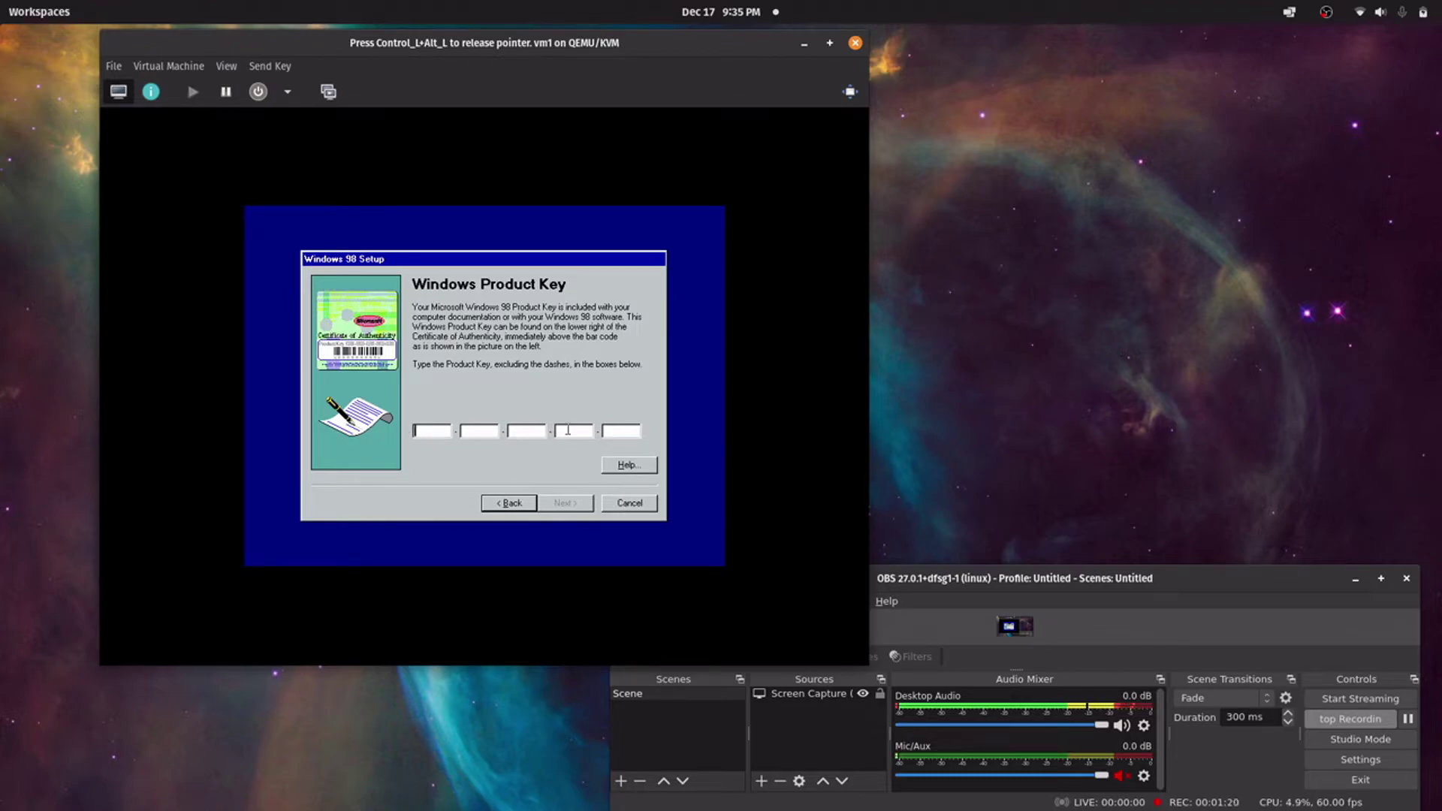
key("ctrl+alt")
In Files, open Documents > Microsoft Windows 98 Second Edition
left_click(38, 11)
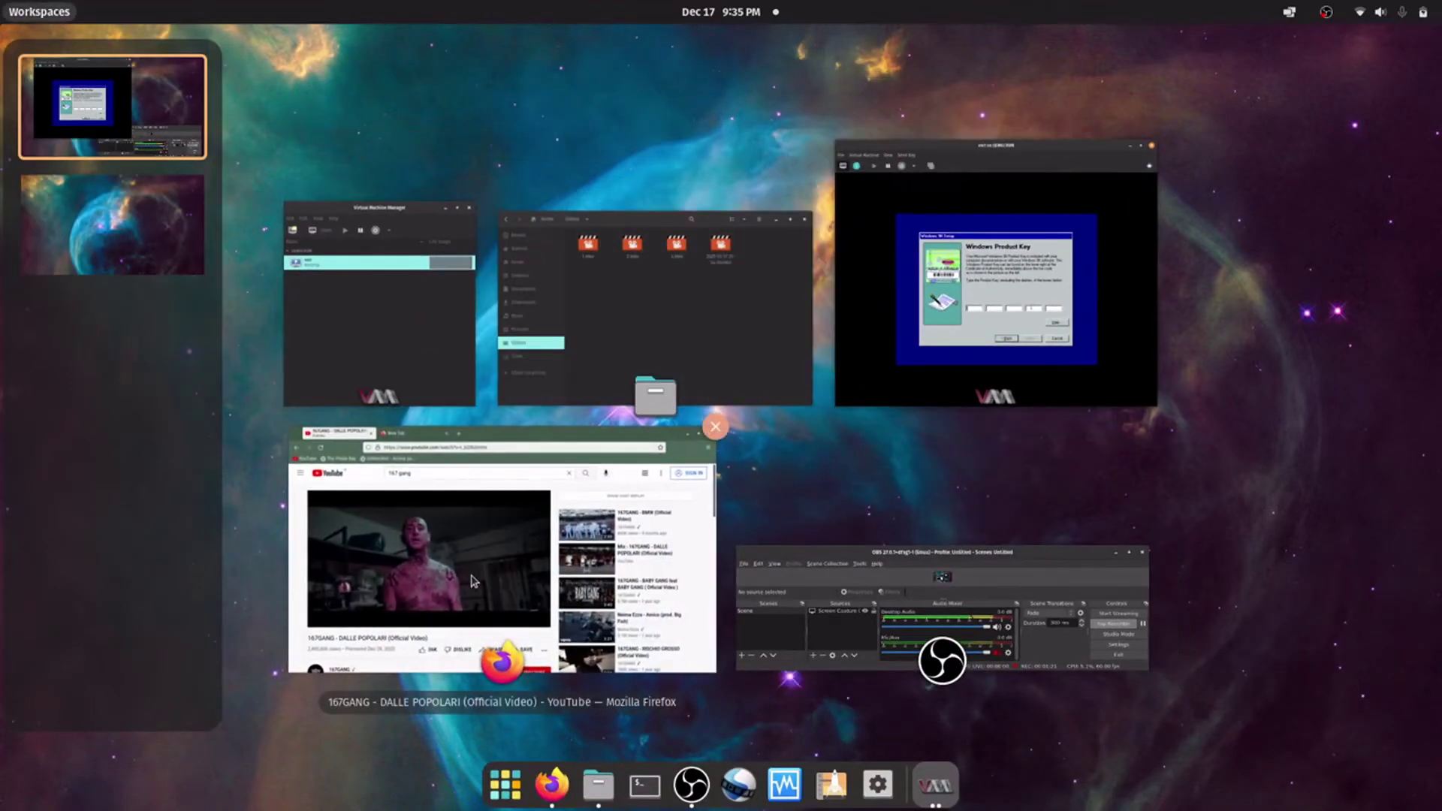
left_click(571, 297)
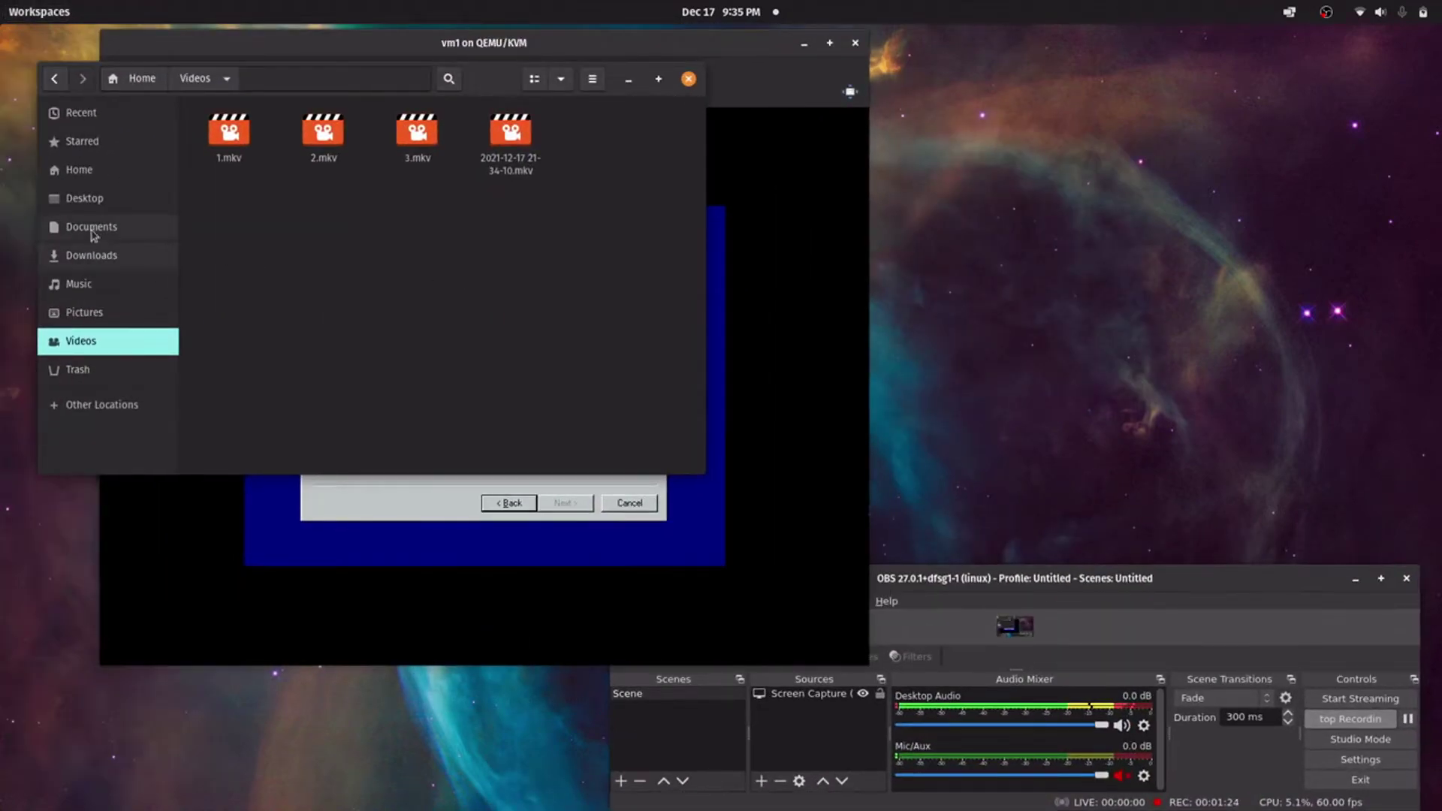
left_click(42, 201)
left_click(66, 225)
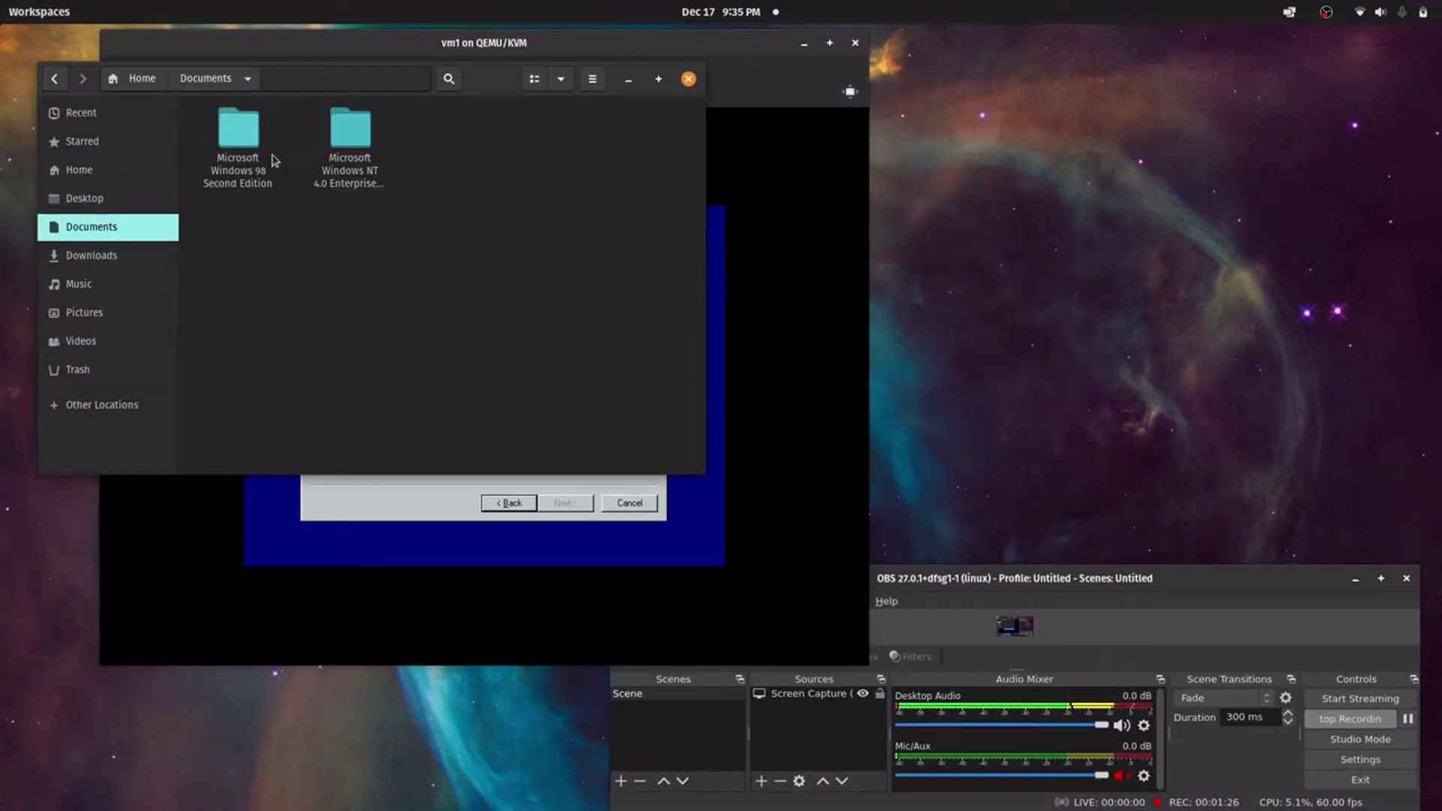
double_click(272, 154)
Read the winworldpc.com.txt note, then close it and the file manager
left_click(346, 145)
double_click(346, 145)
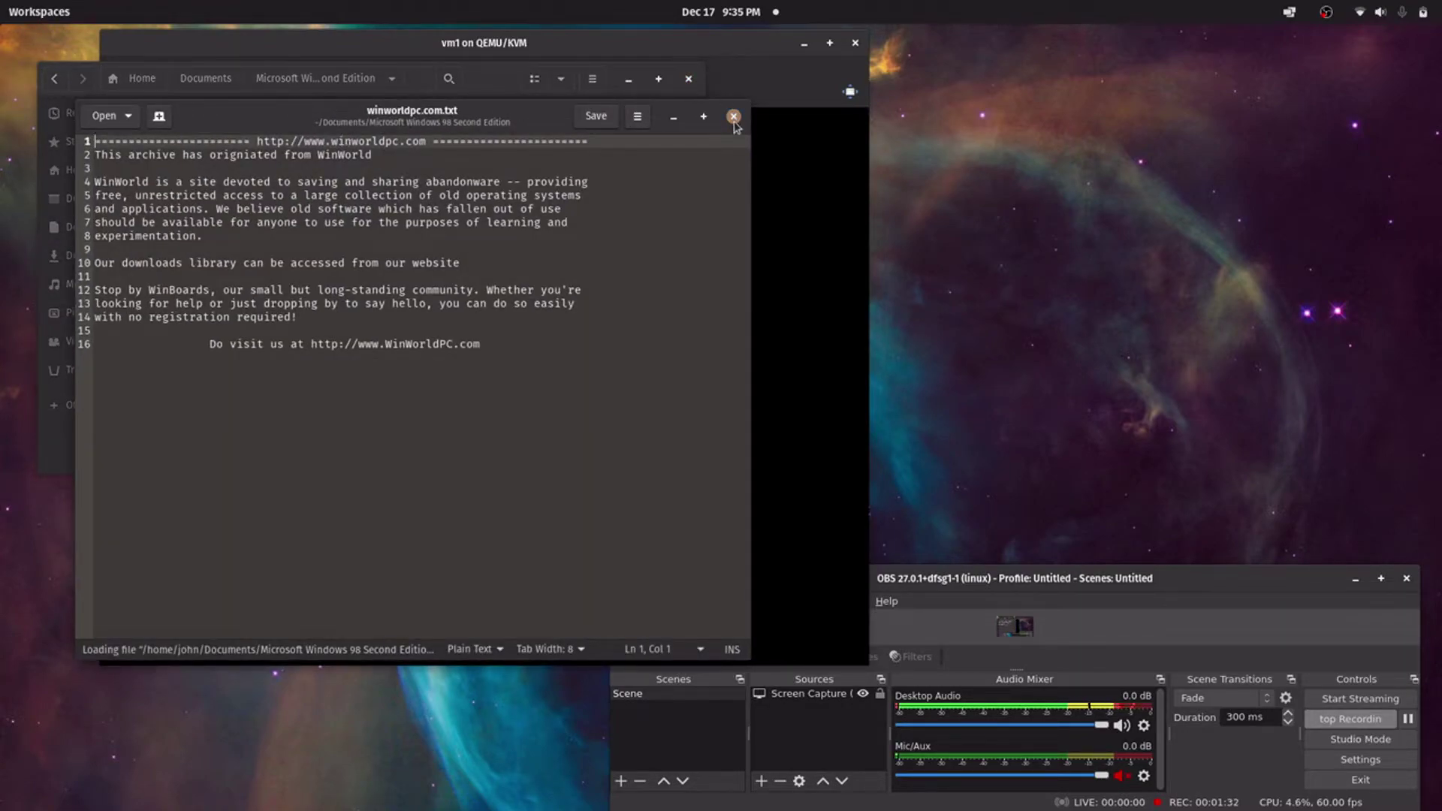
left_click(733, 116)
left_click(275, 250)
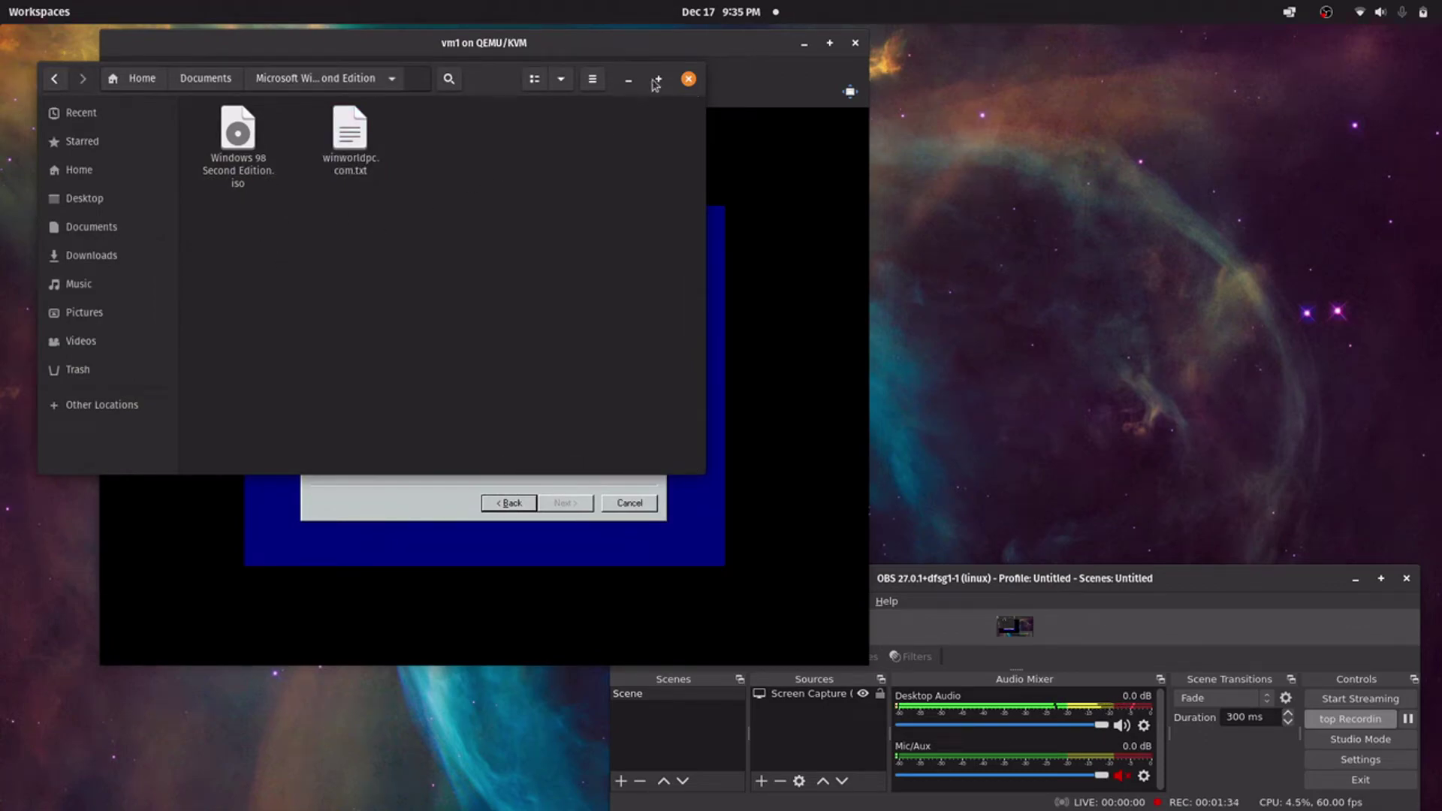
left_click(688, 79)
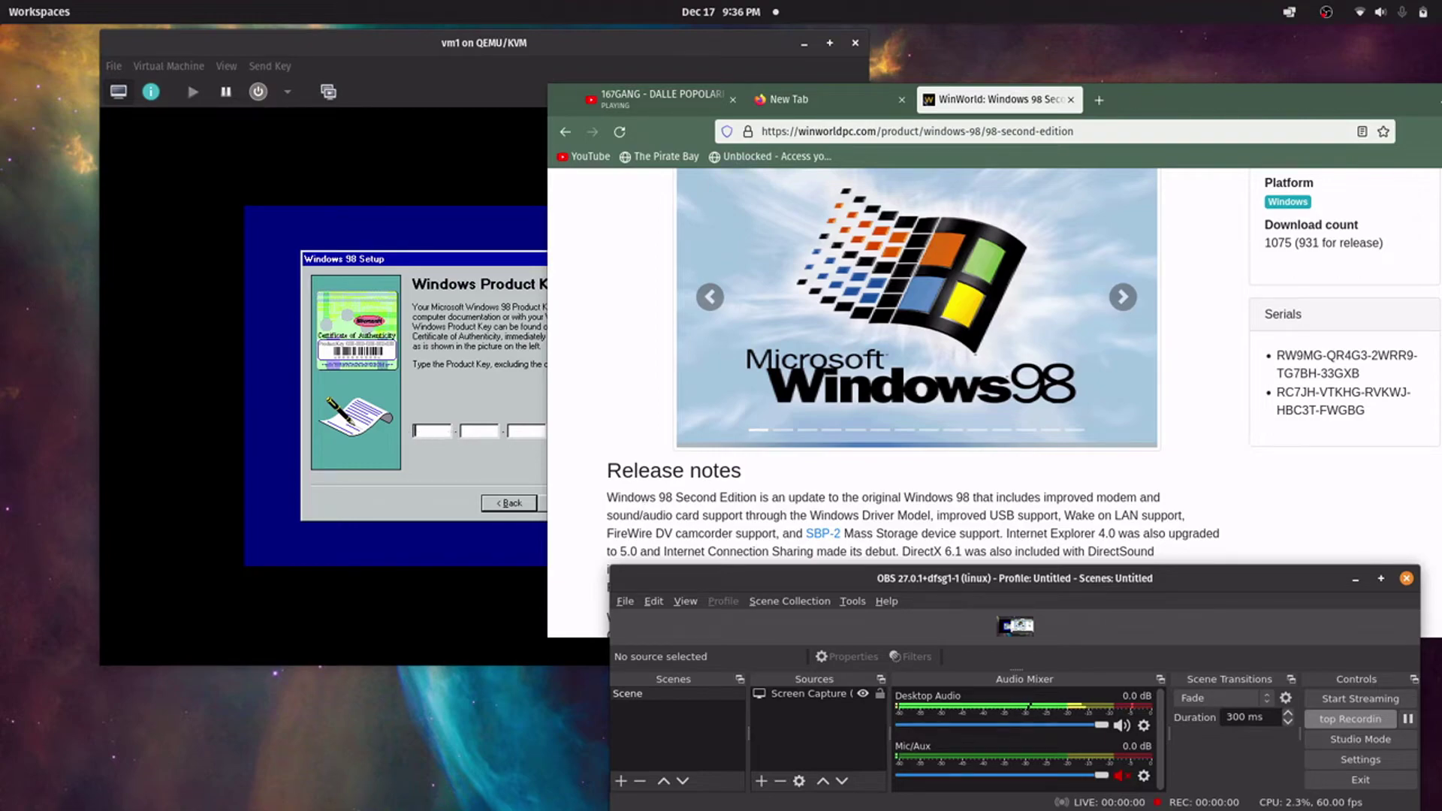
Type the serial key from the WinWorld page into the Product Key boxes
left_click(570, 429)
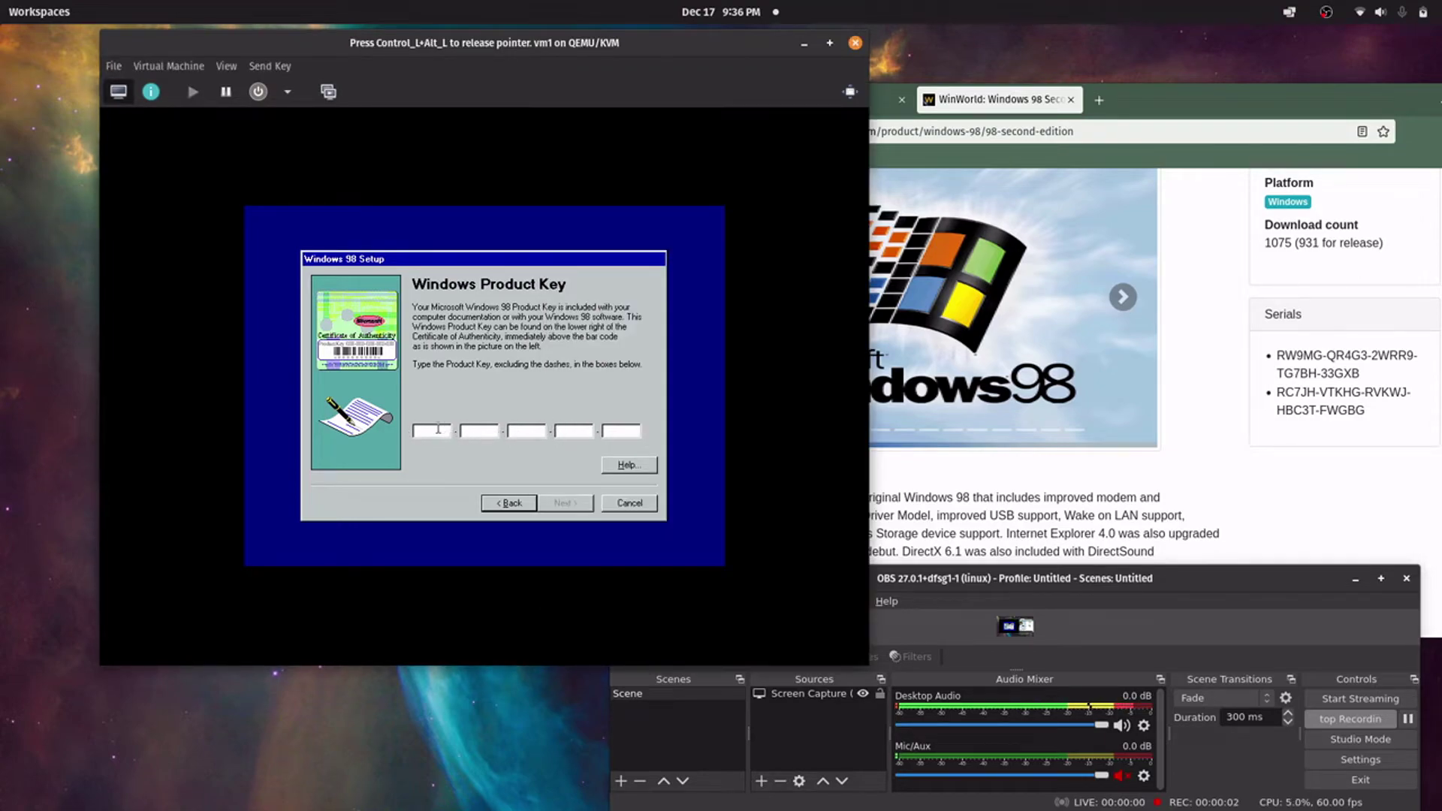
type("RW")
type("9MG-")
type("Q")
type("R")
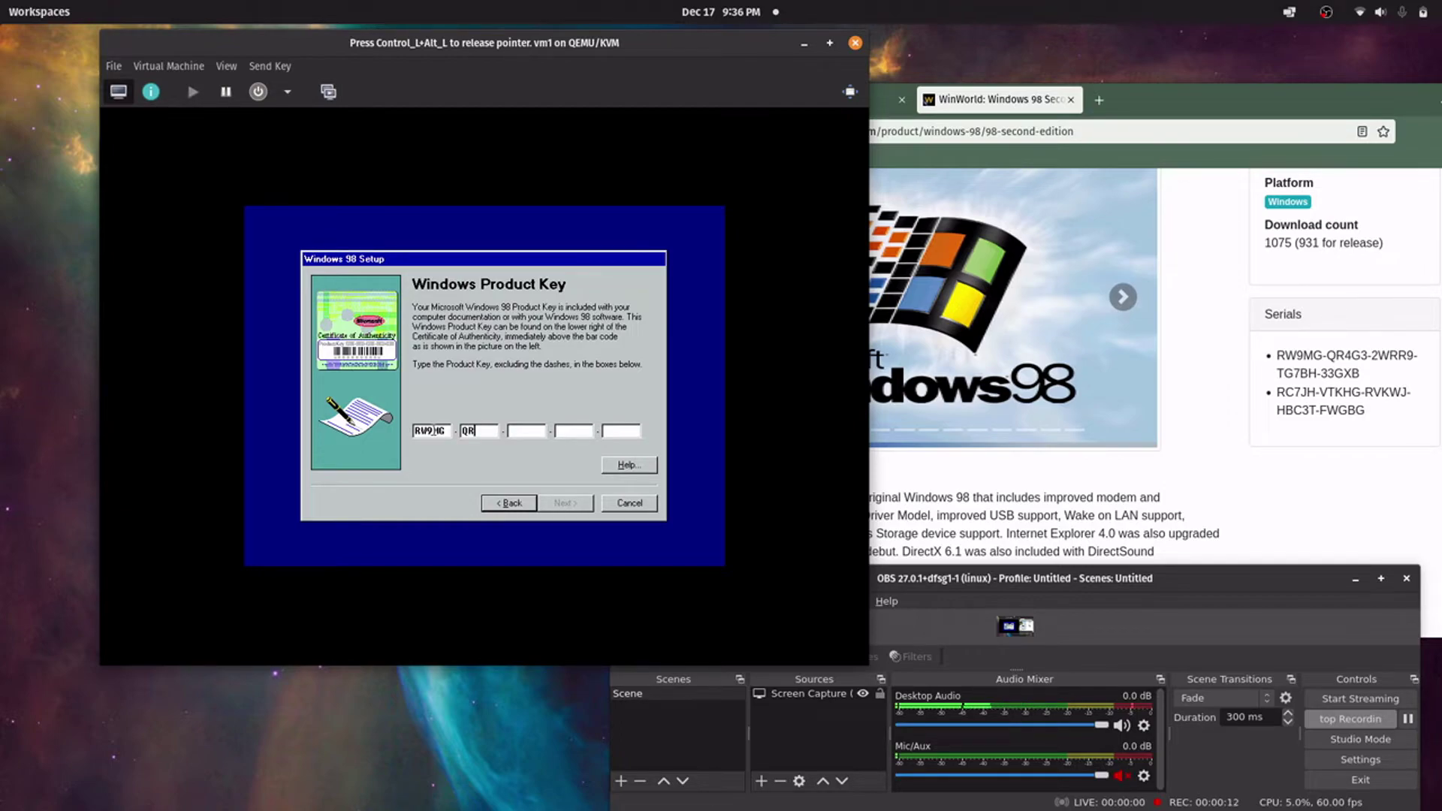
type("4G")
type("3-2")
type("W")
type("9-")
type("TG")
type("7")
type("BH-33")
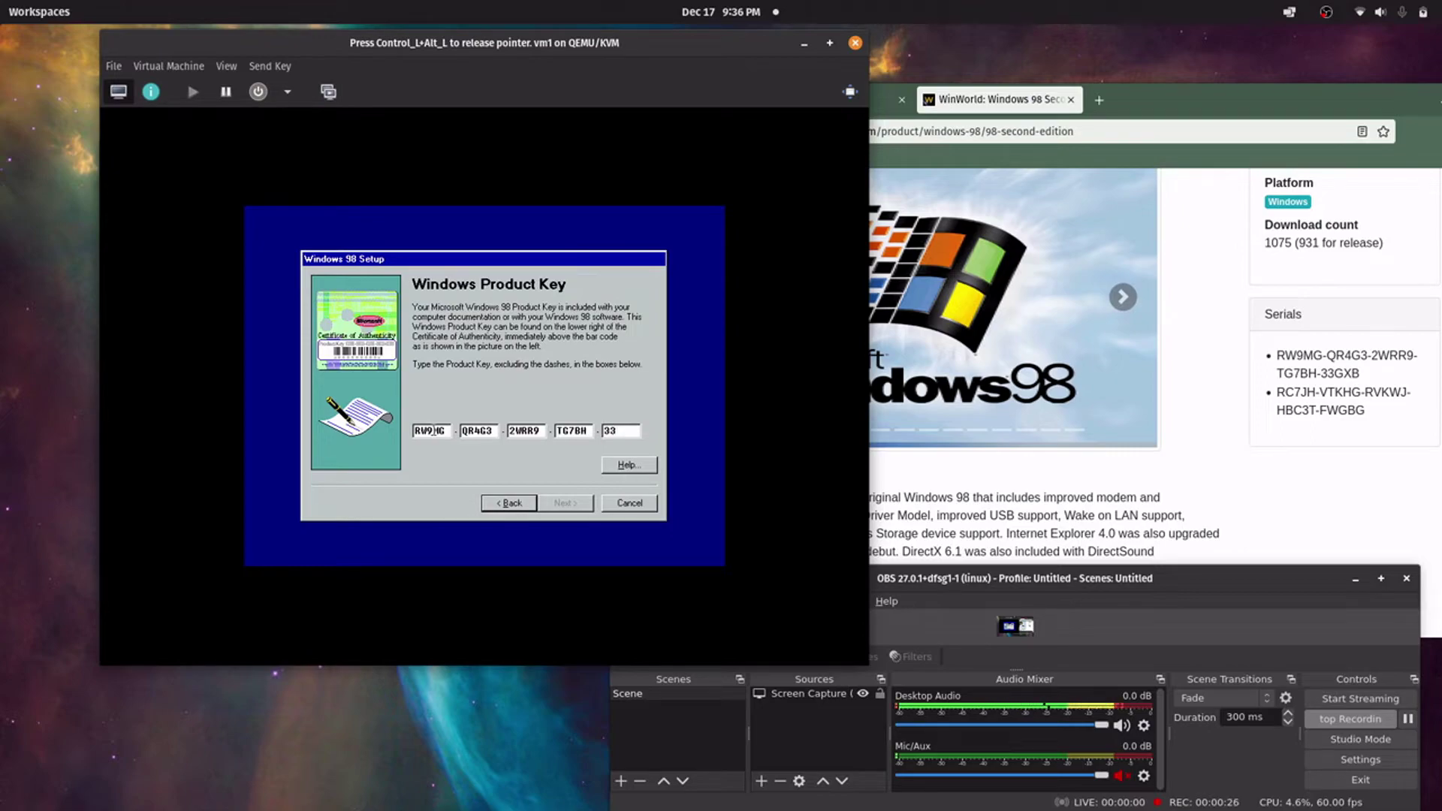
type("GXB")
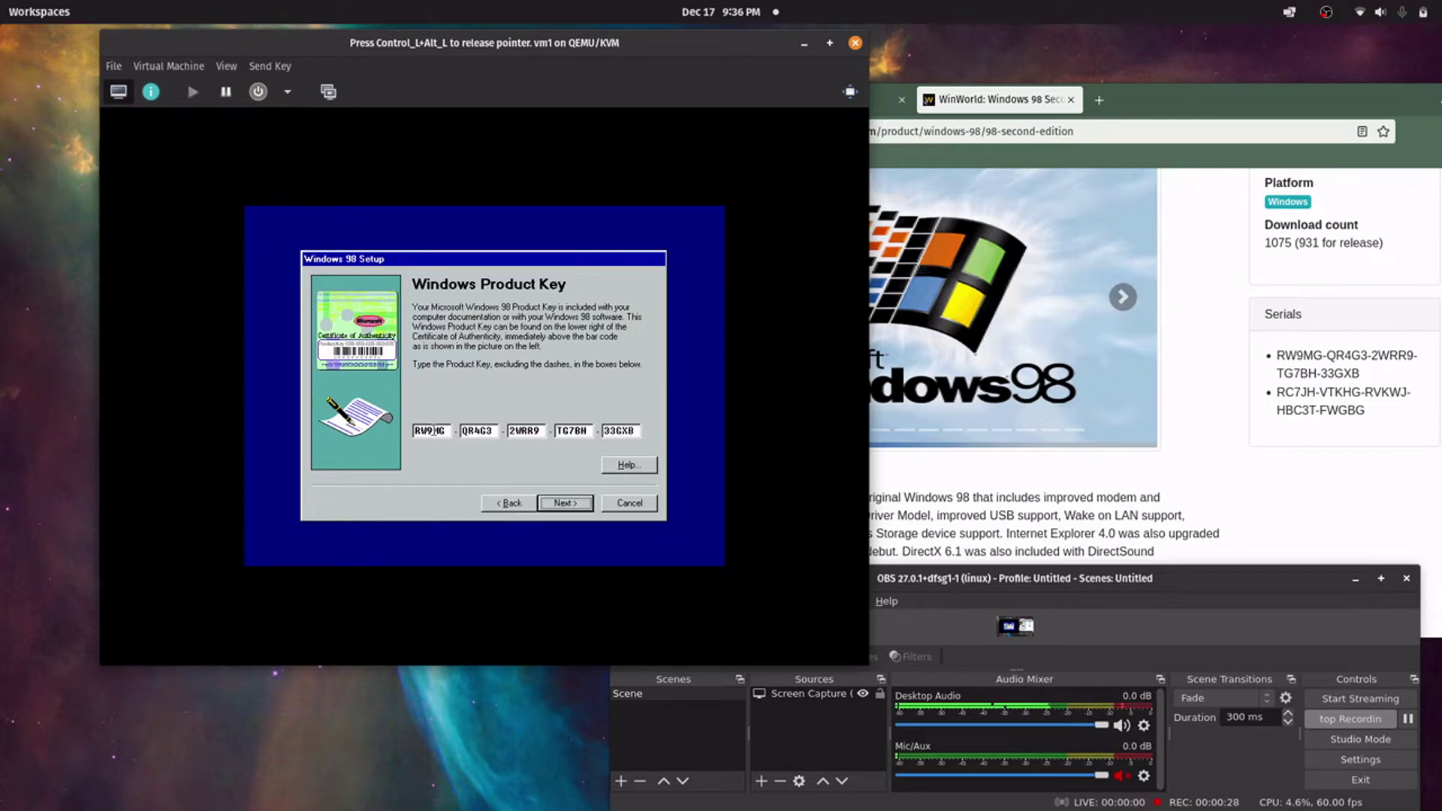
Accept the product key, finish the Start Wizard, and release the pointer
left_click(556, 502)
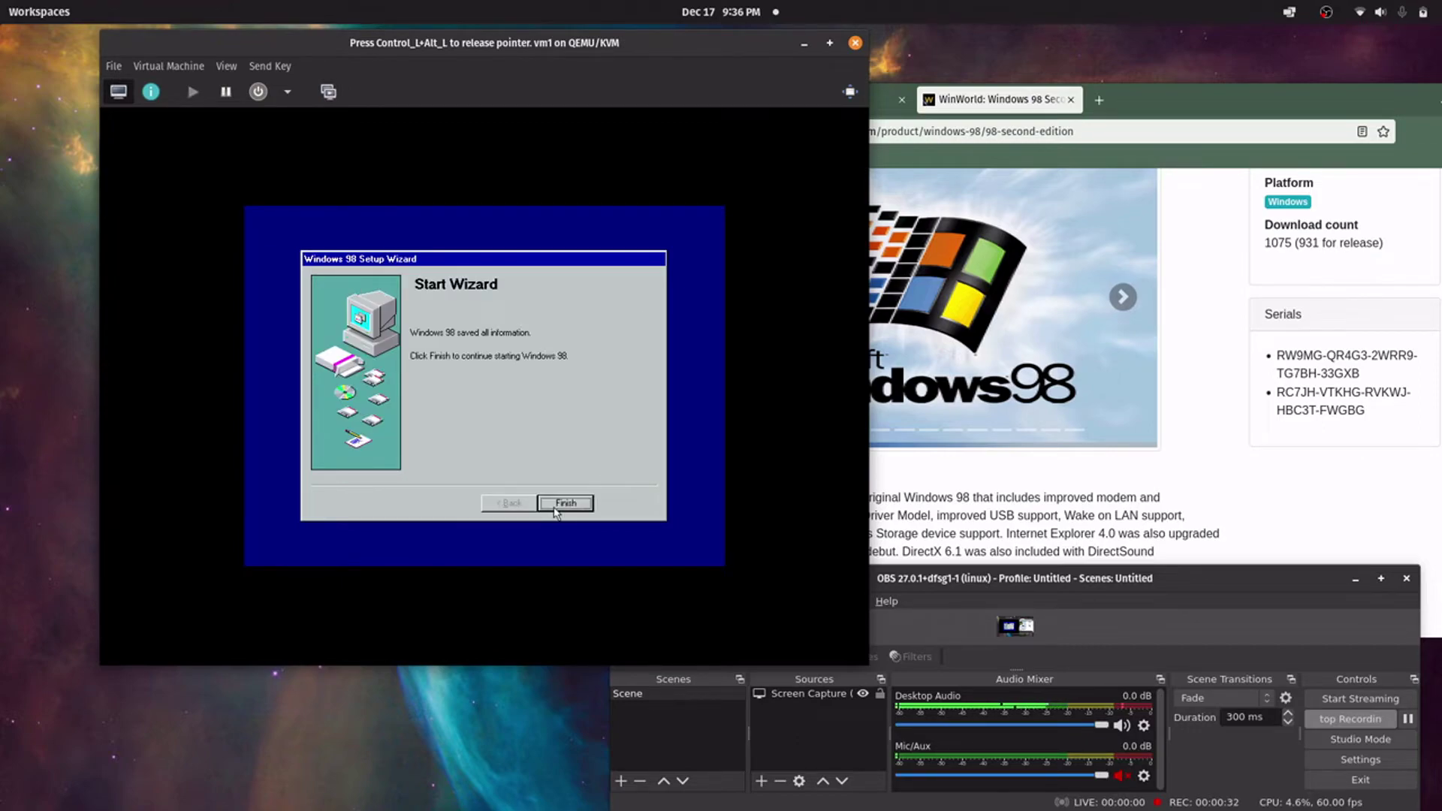
left_click(557, 502)
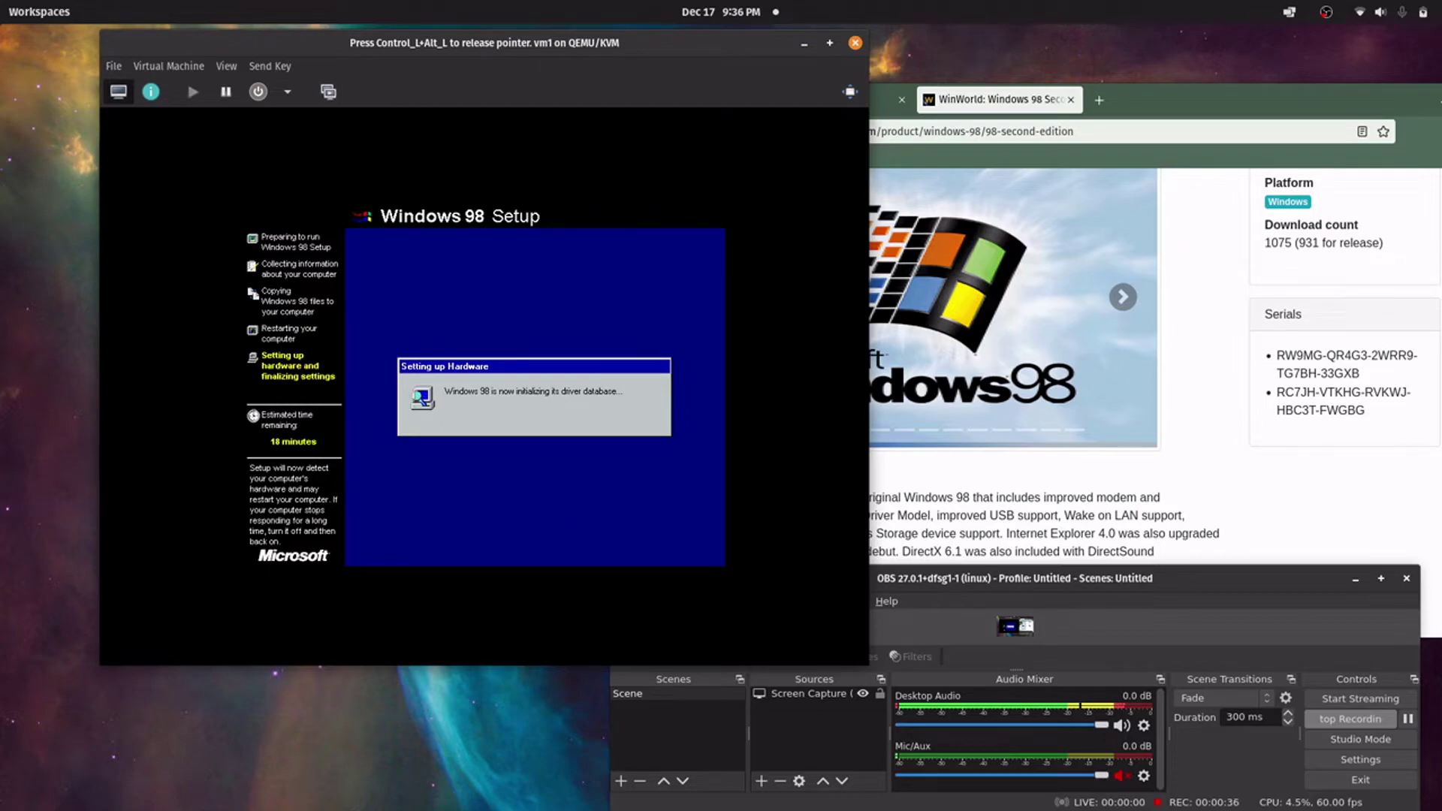
key("ctrl+alt")
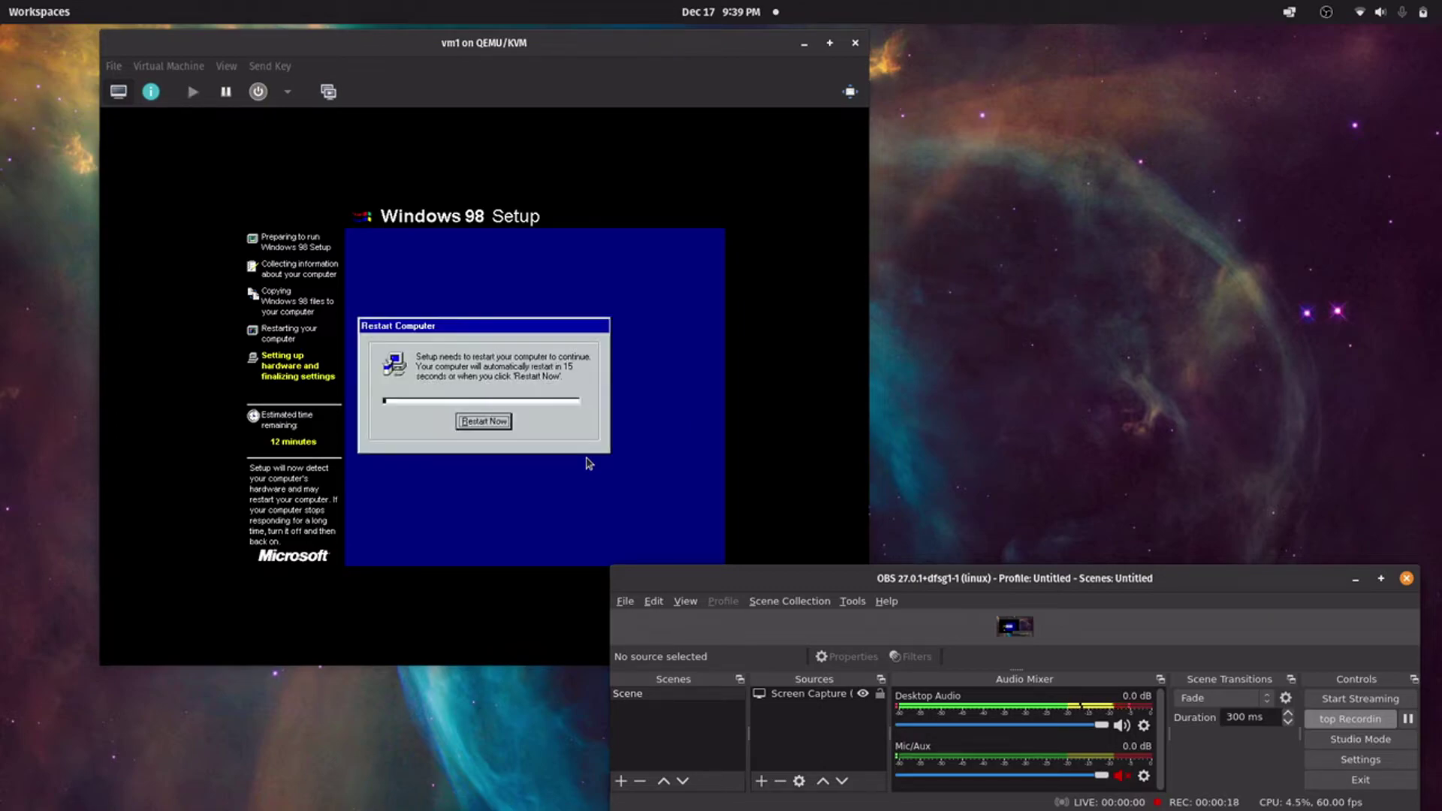
Restart the guest now and boot it from the hard disk to continue hardware setup
left_click(498, 431)
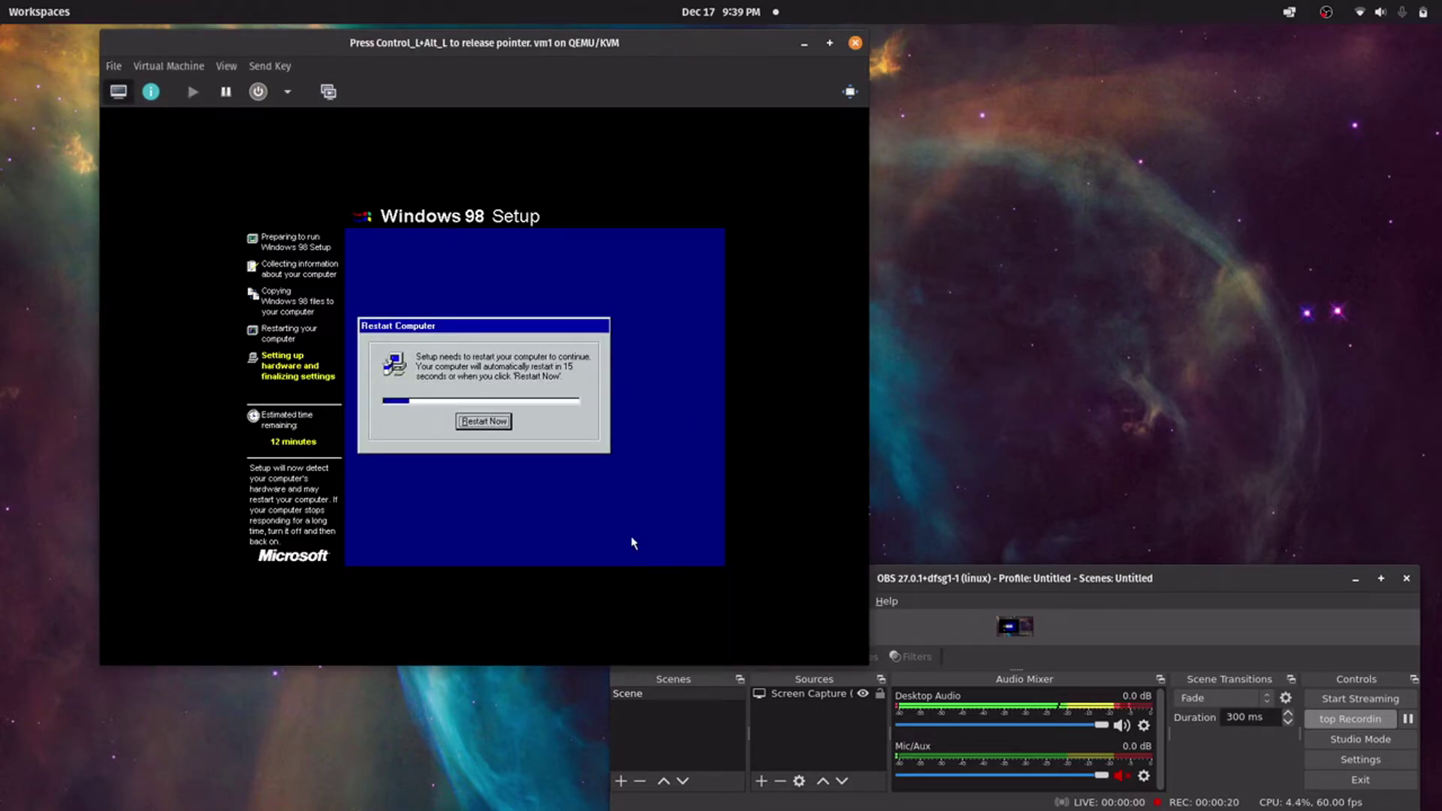
left_click(496, 424)
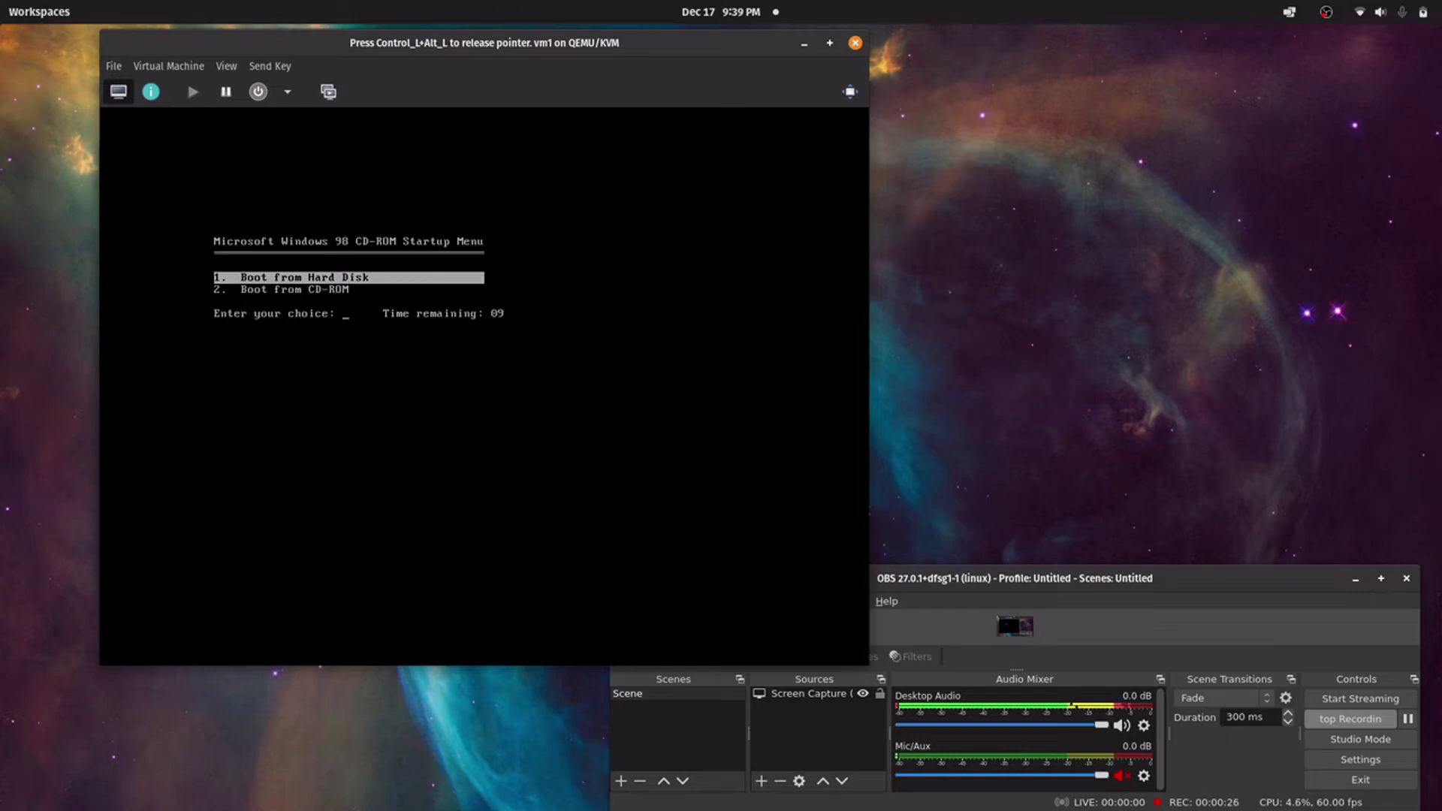
key("Return")
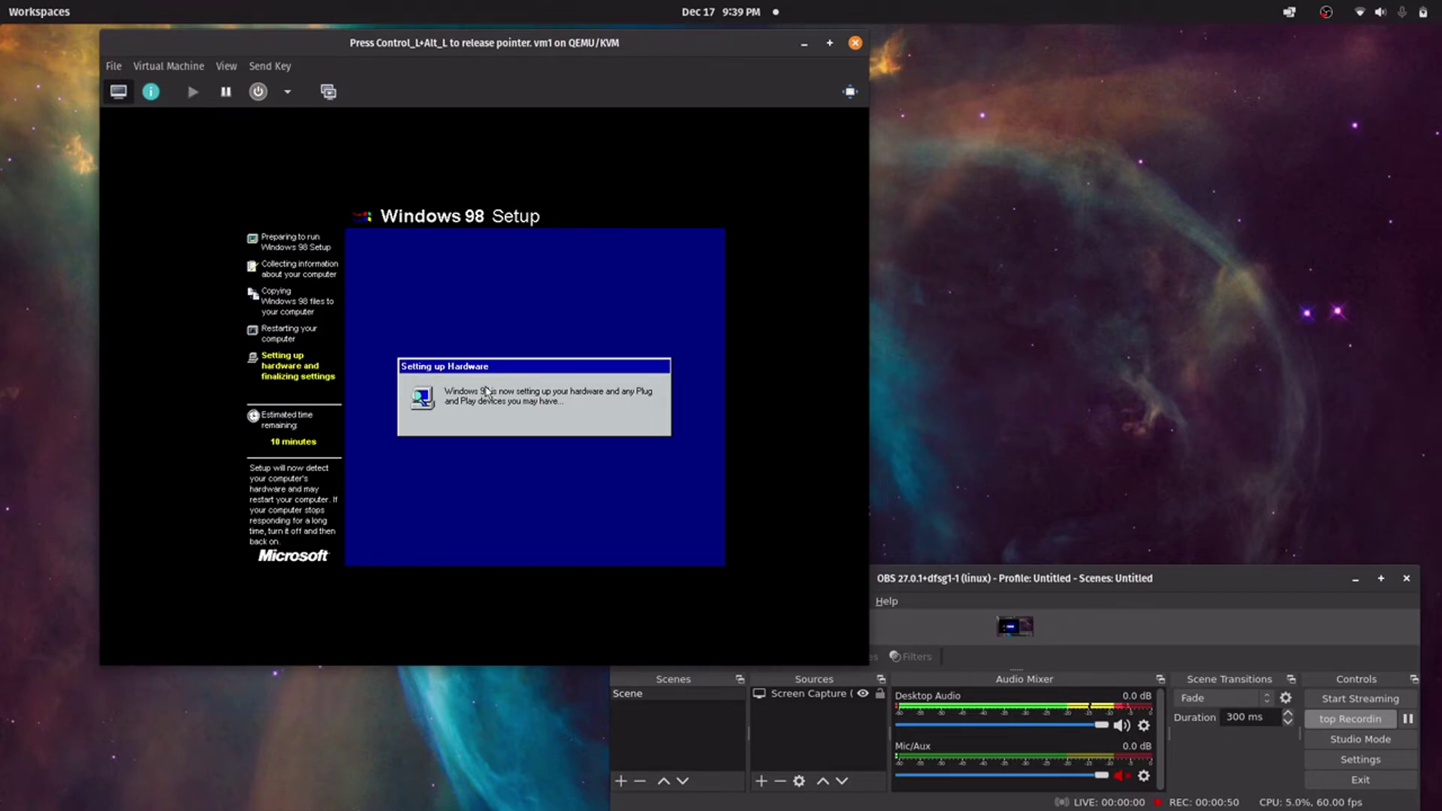
key("ctrl+alt")
Choose the GMT+01:00 Amsterdam, Berlin, Bern, Rome, Stockholm, Vienna time zone, apply and confirm
left_click(1367, 727)
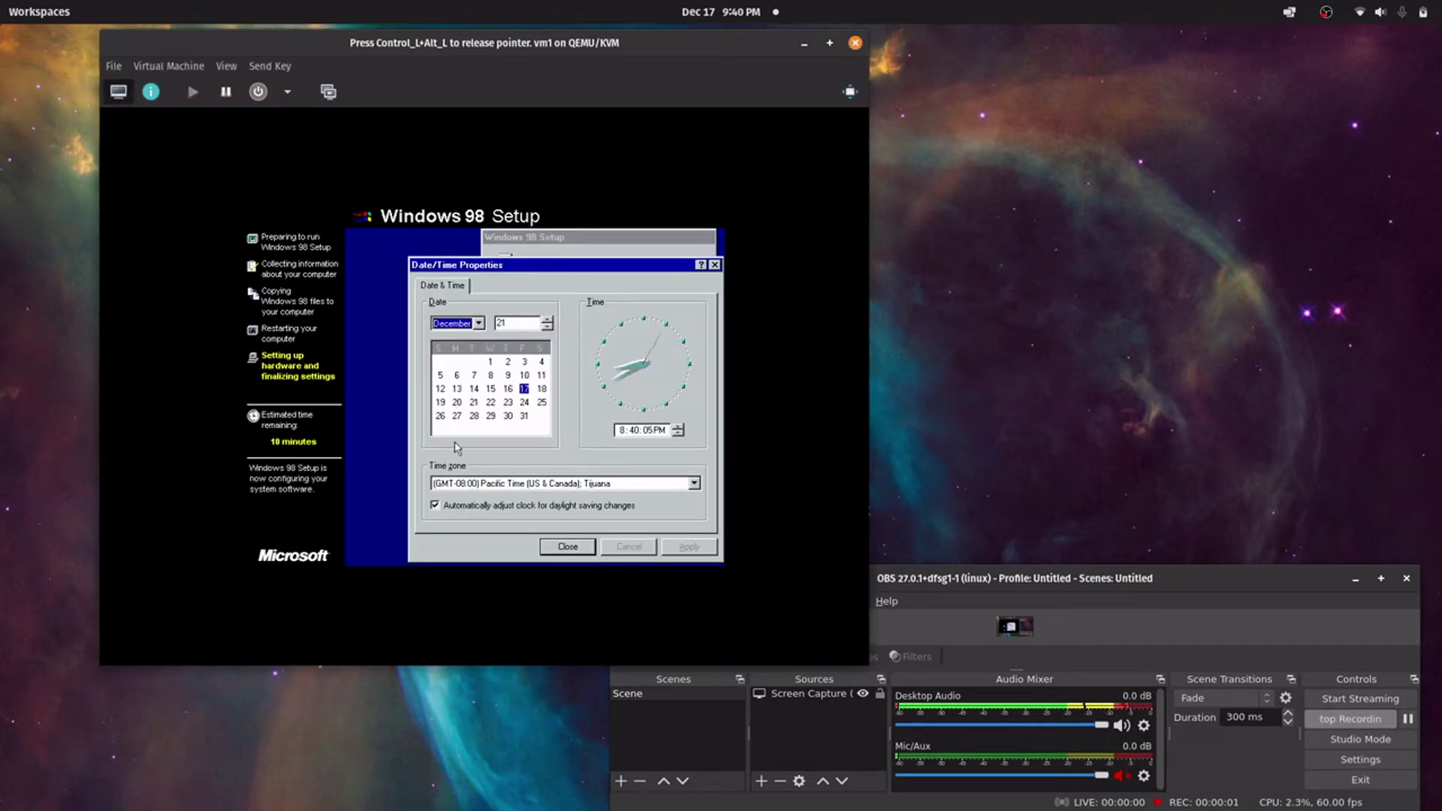
left_click(644, 482)
scroll(559, 402, "down", 5)
scroll(560, 402, "down", 2)
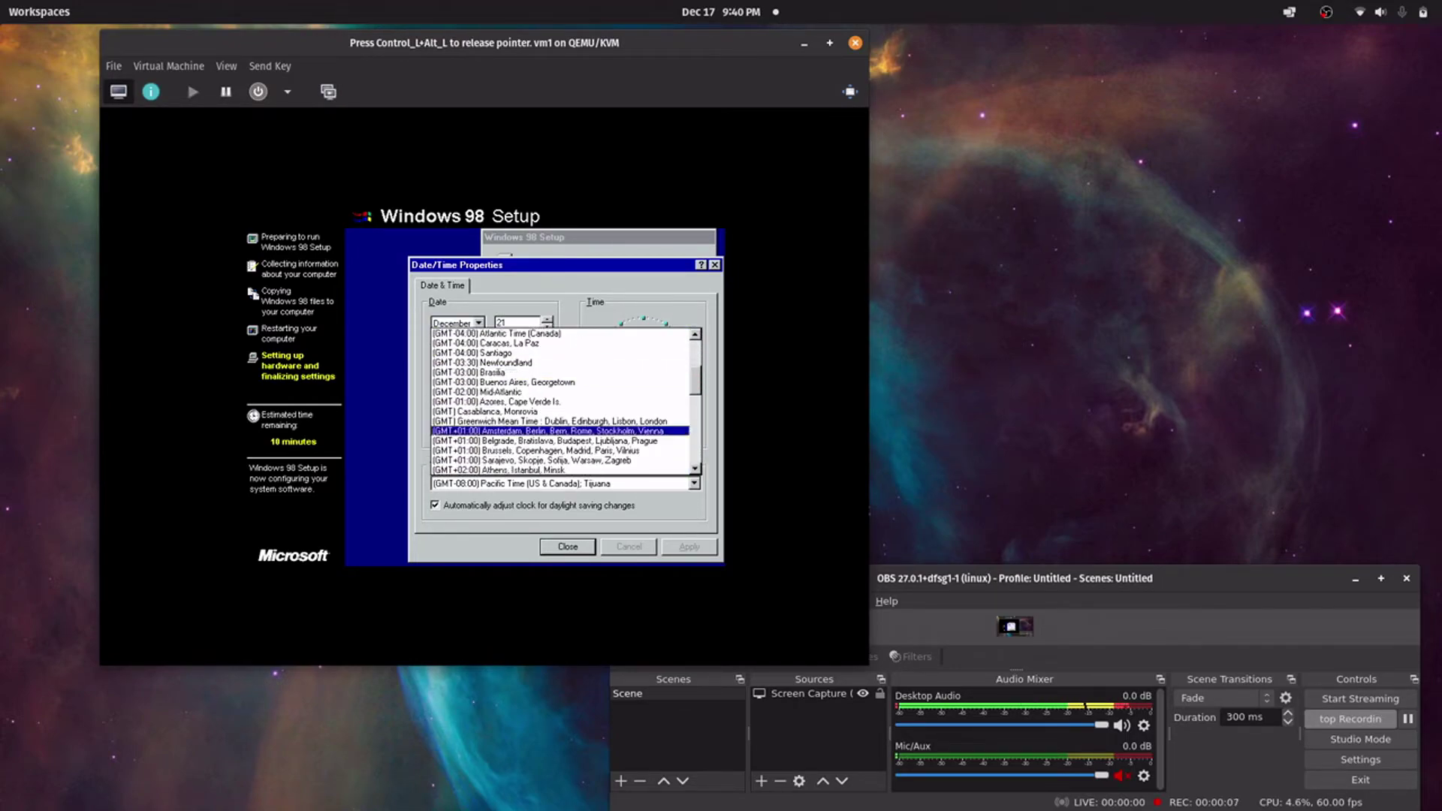
left_click(571, 421)
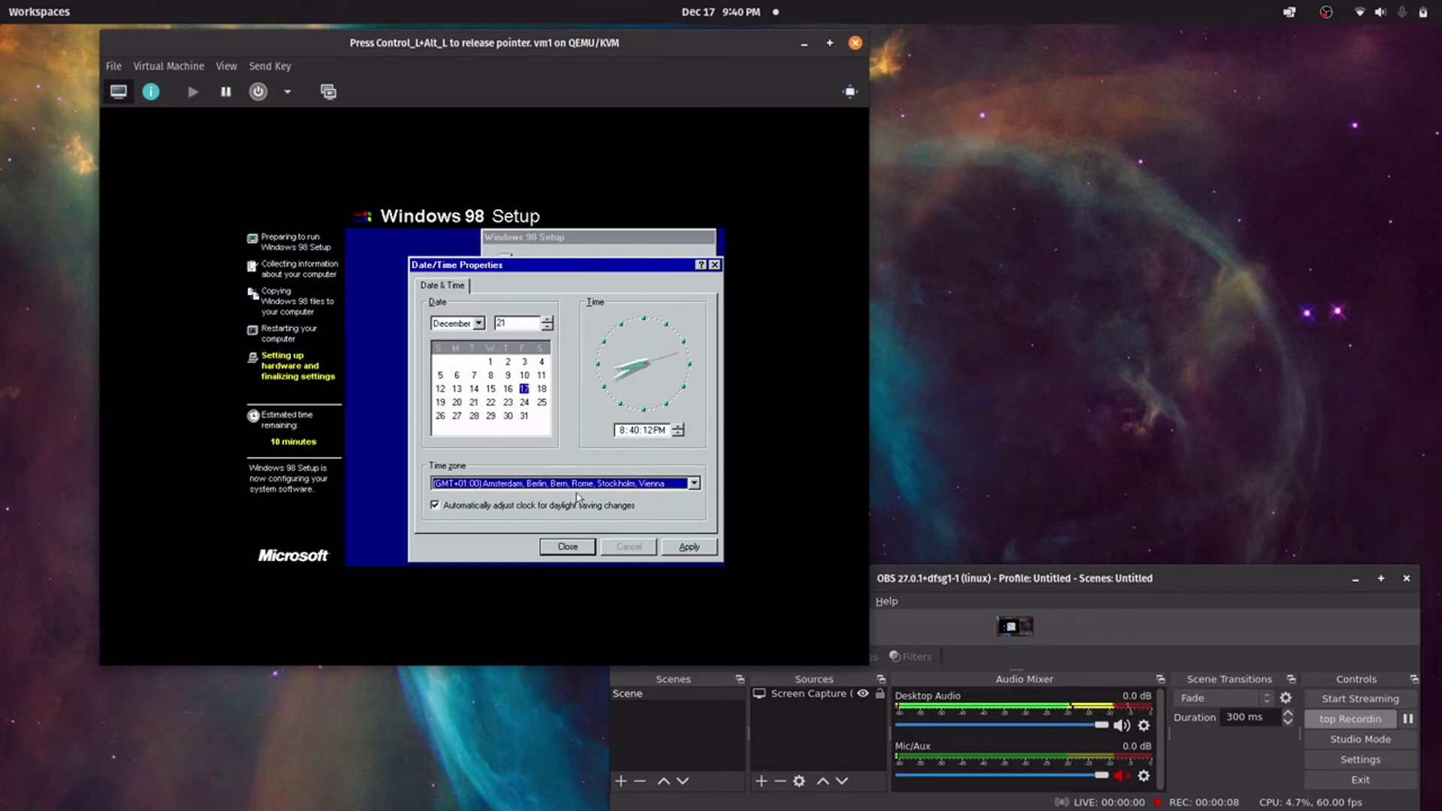
left_click(688, 546)
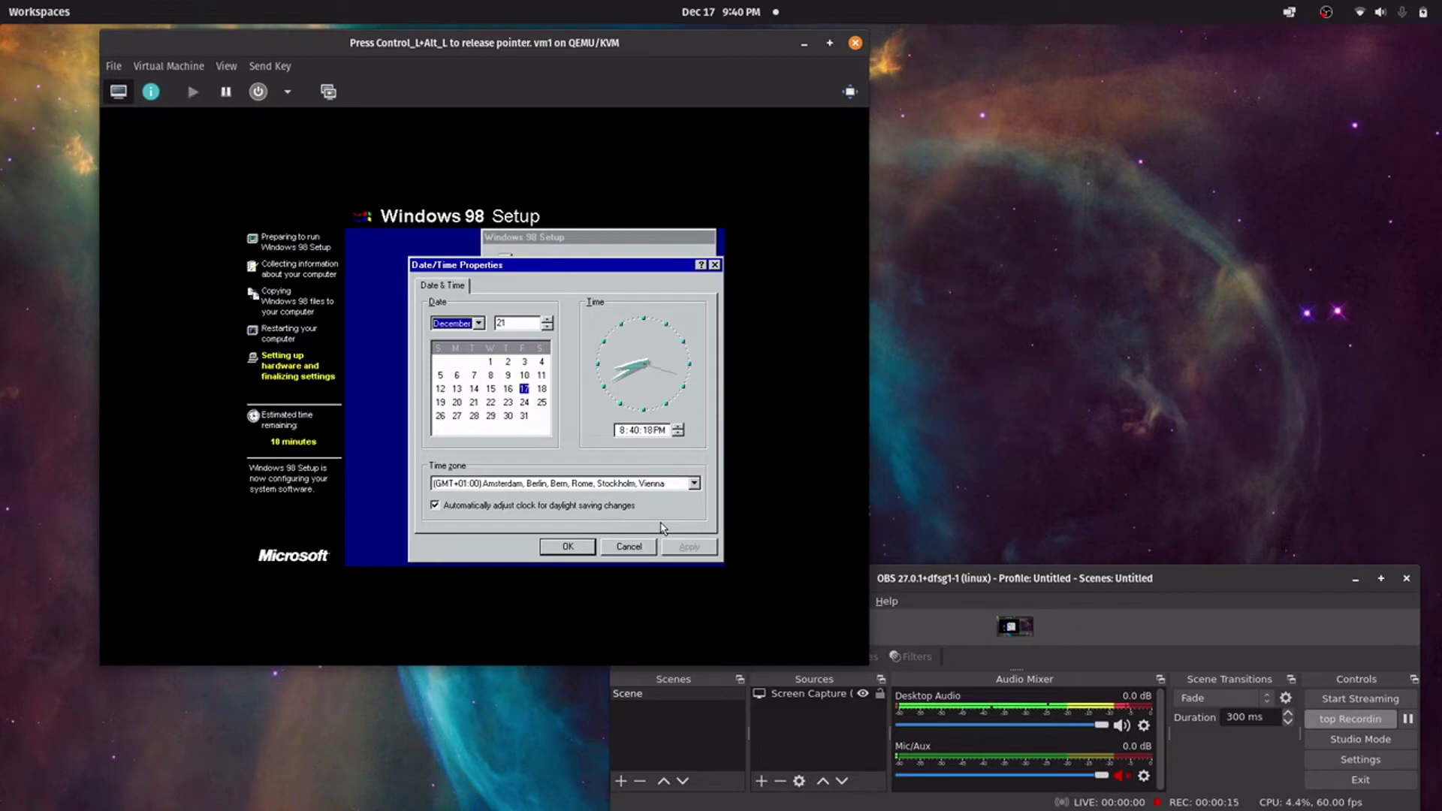
left_click(571, 546)
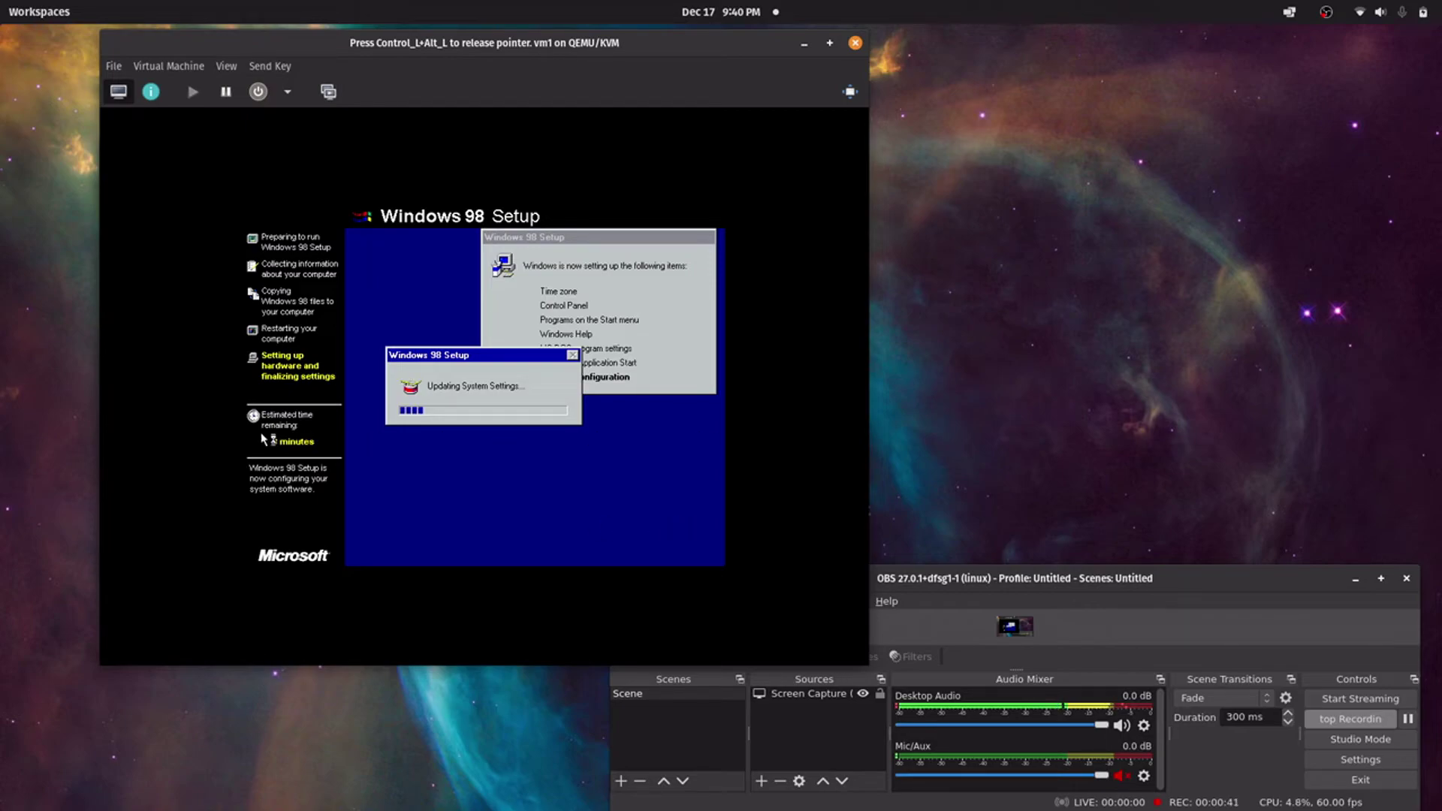
Restart the guest immediately and boot from the hard disk at the CD-ROM Startup Menu
key("ctrl+alt")
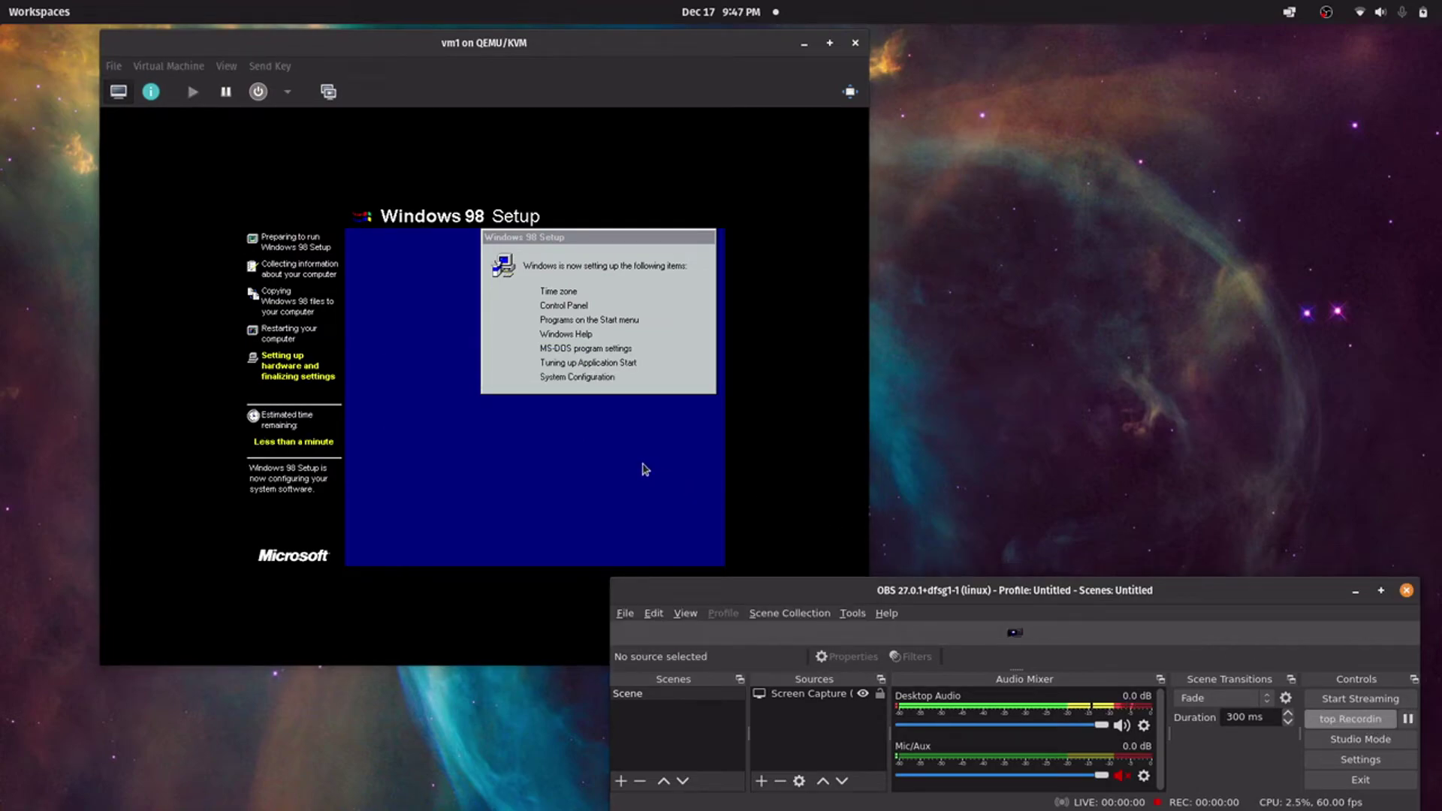
left_click(261, 438)
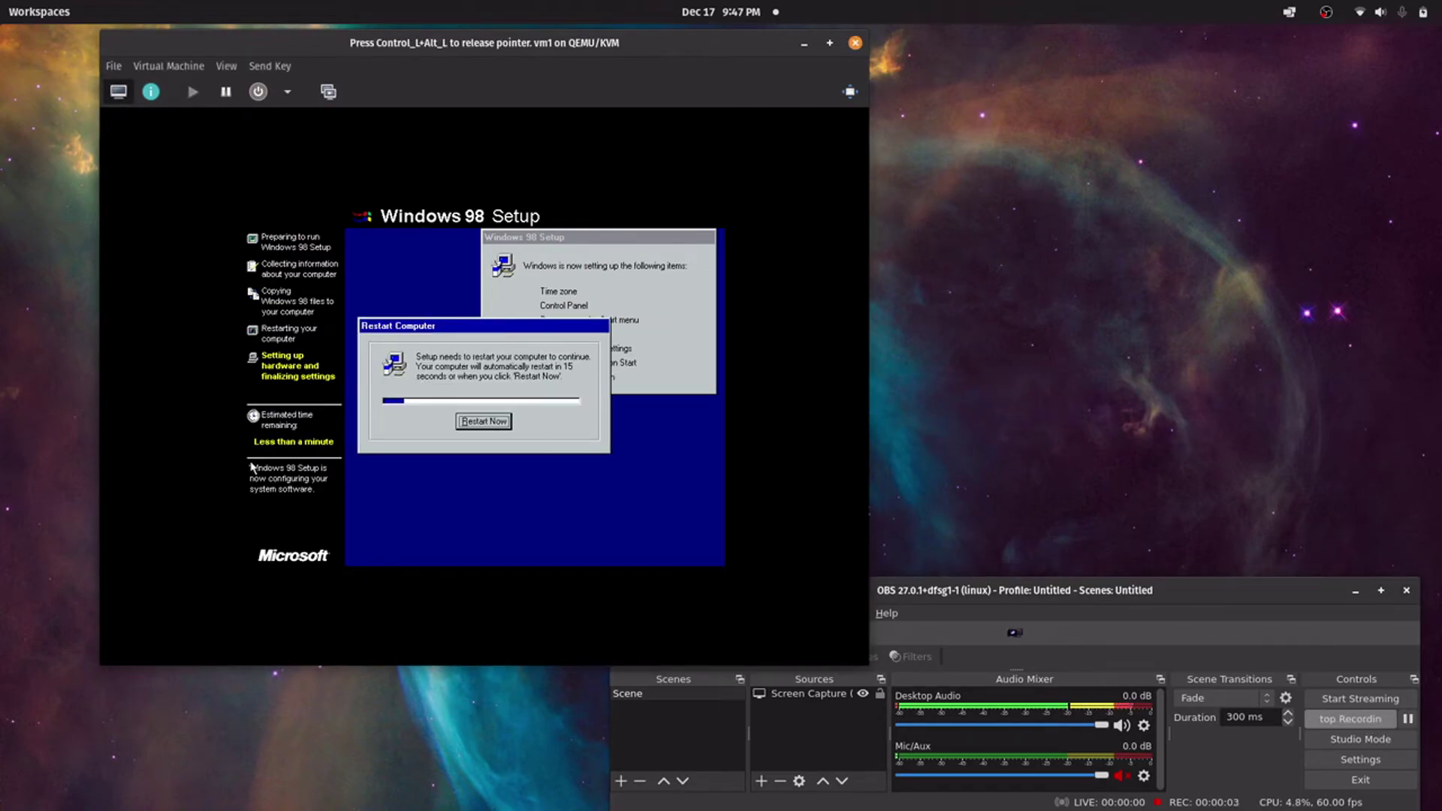
left_click(463, 421)
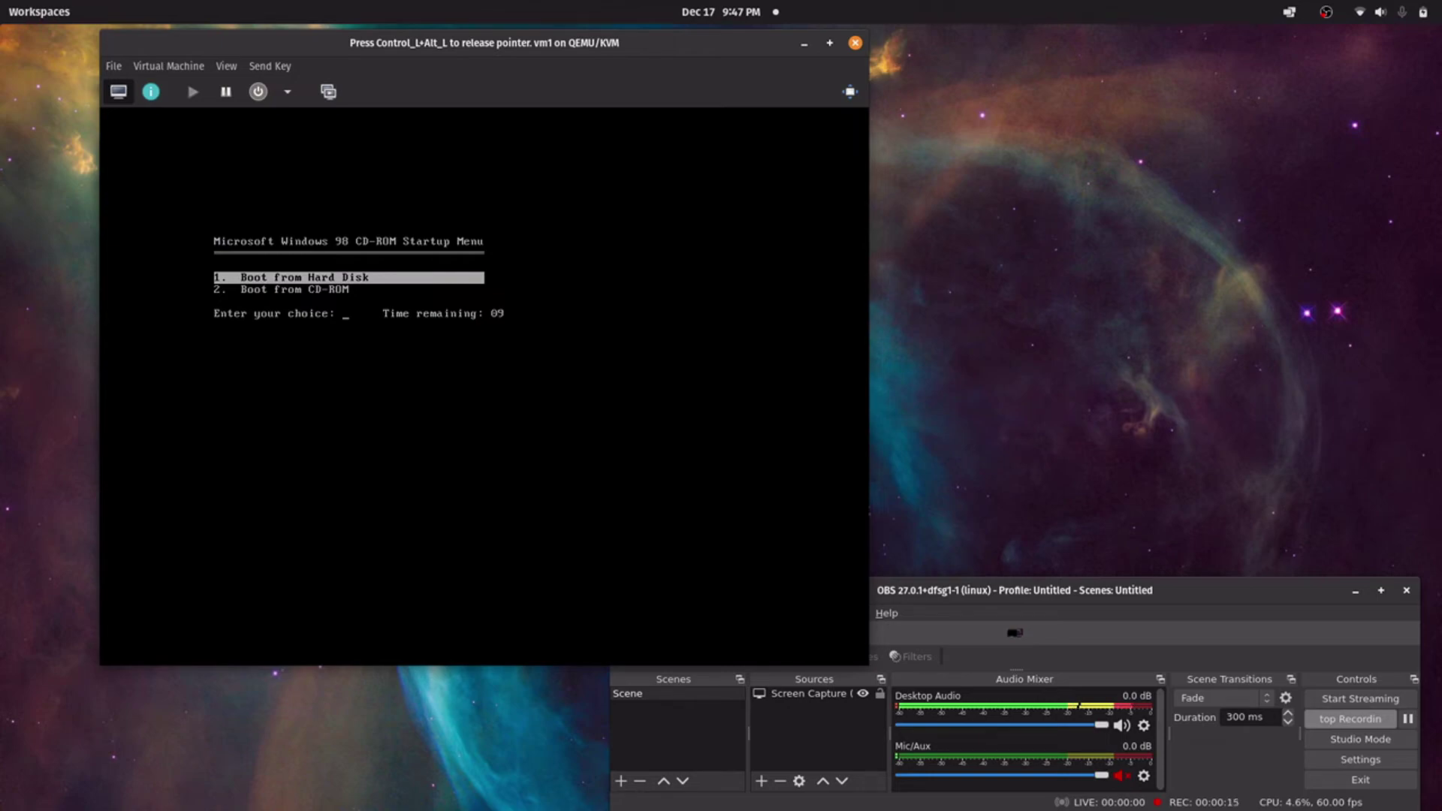
key("Return")
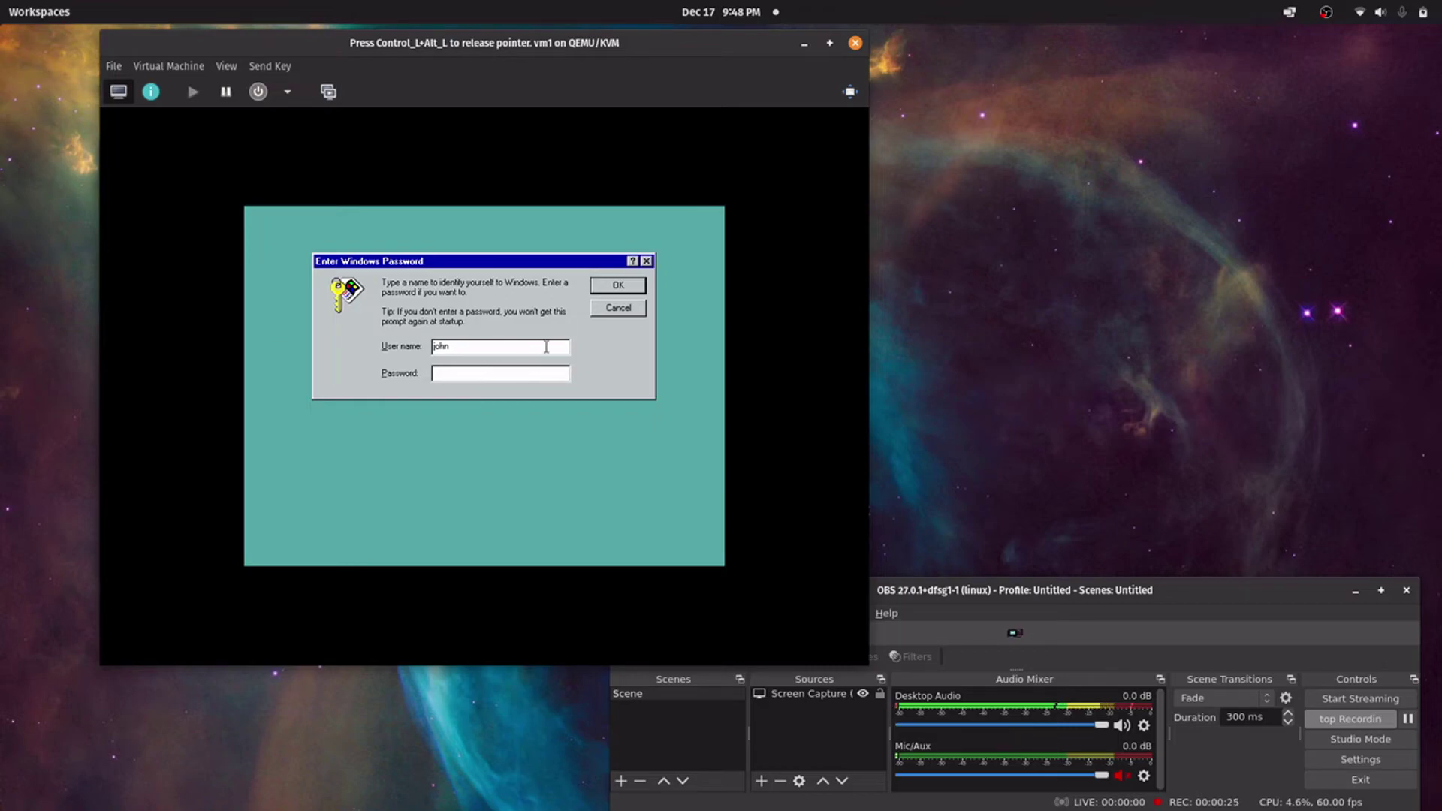
Confirm the Enter Windows Password dialog with no password to reach the desktop
left_click(602, 292)
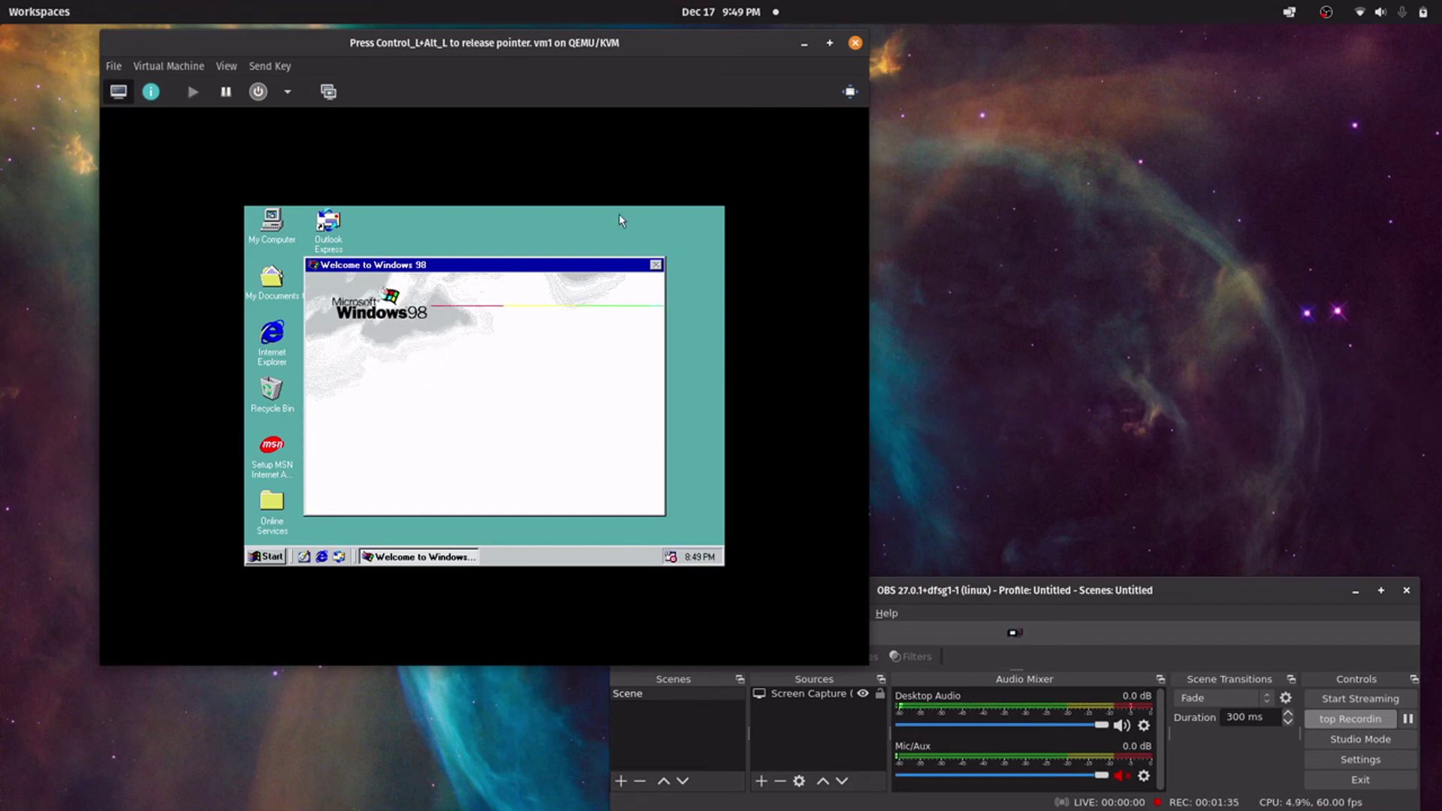
Review the Display Properties Settings tab, keeping 16 Colors at 640 by 480 pixels unchanged
right_click(582, 217)
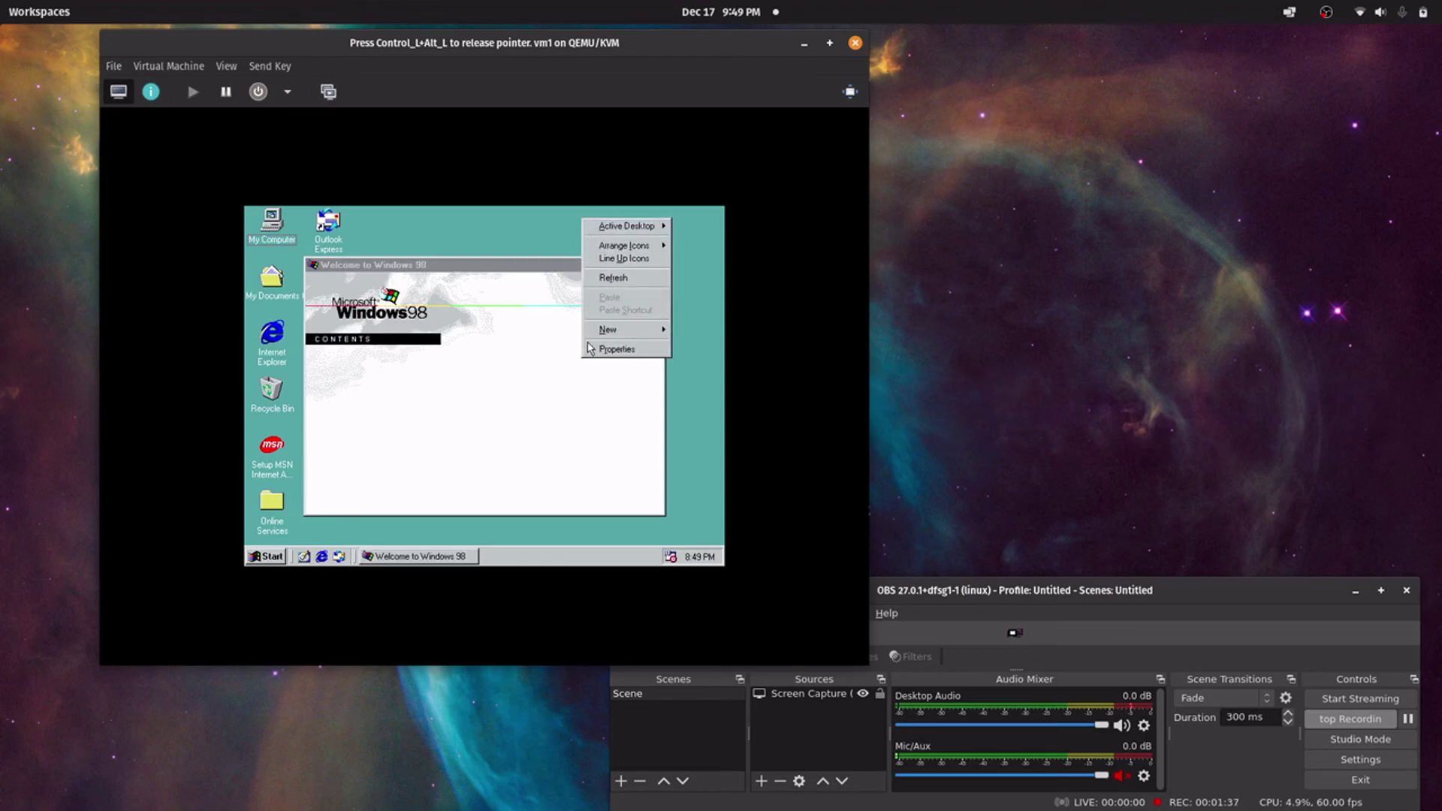
left_click(600, 349)
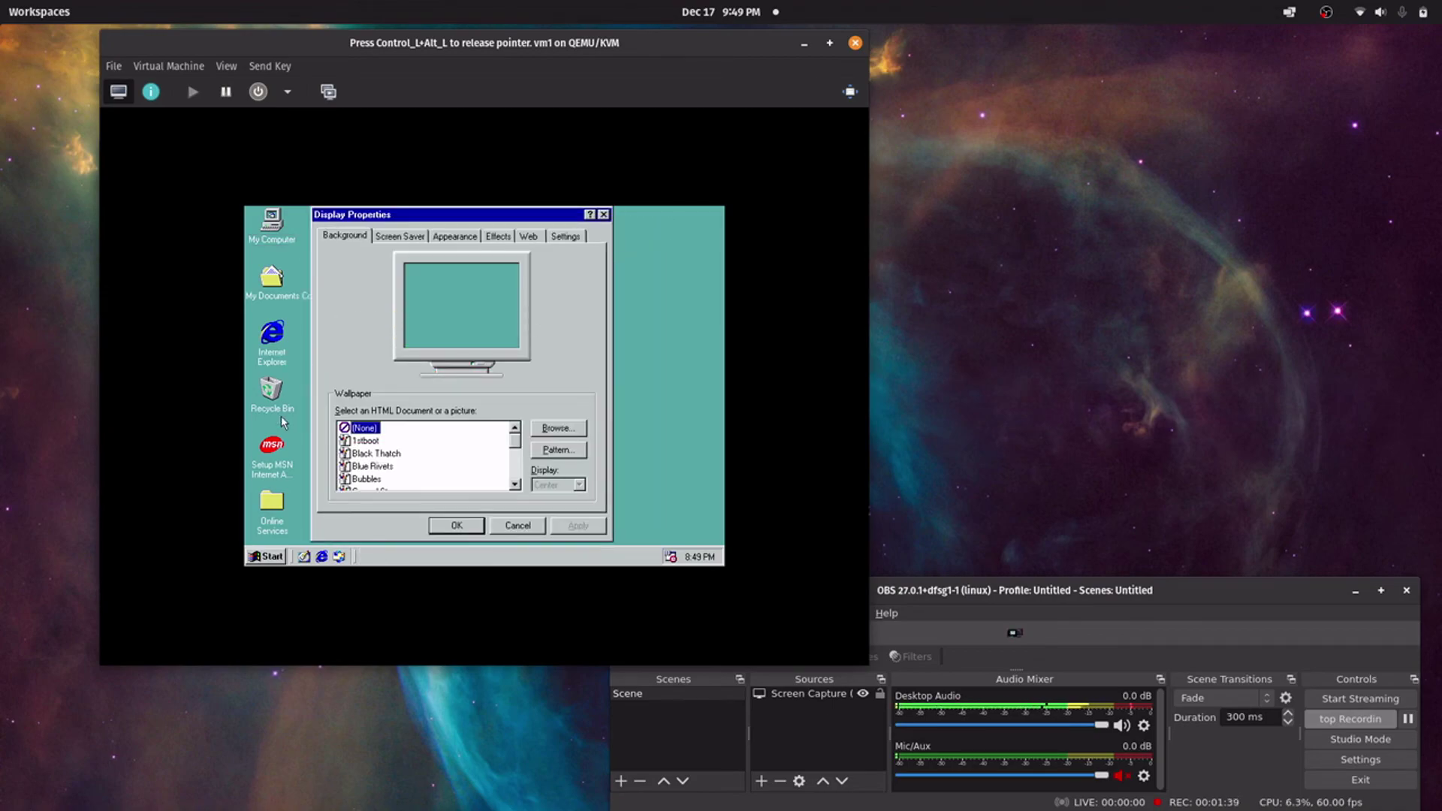
left_click(565, 236)
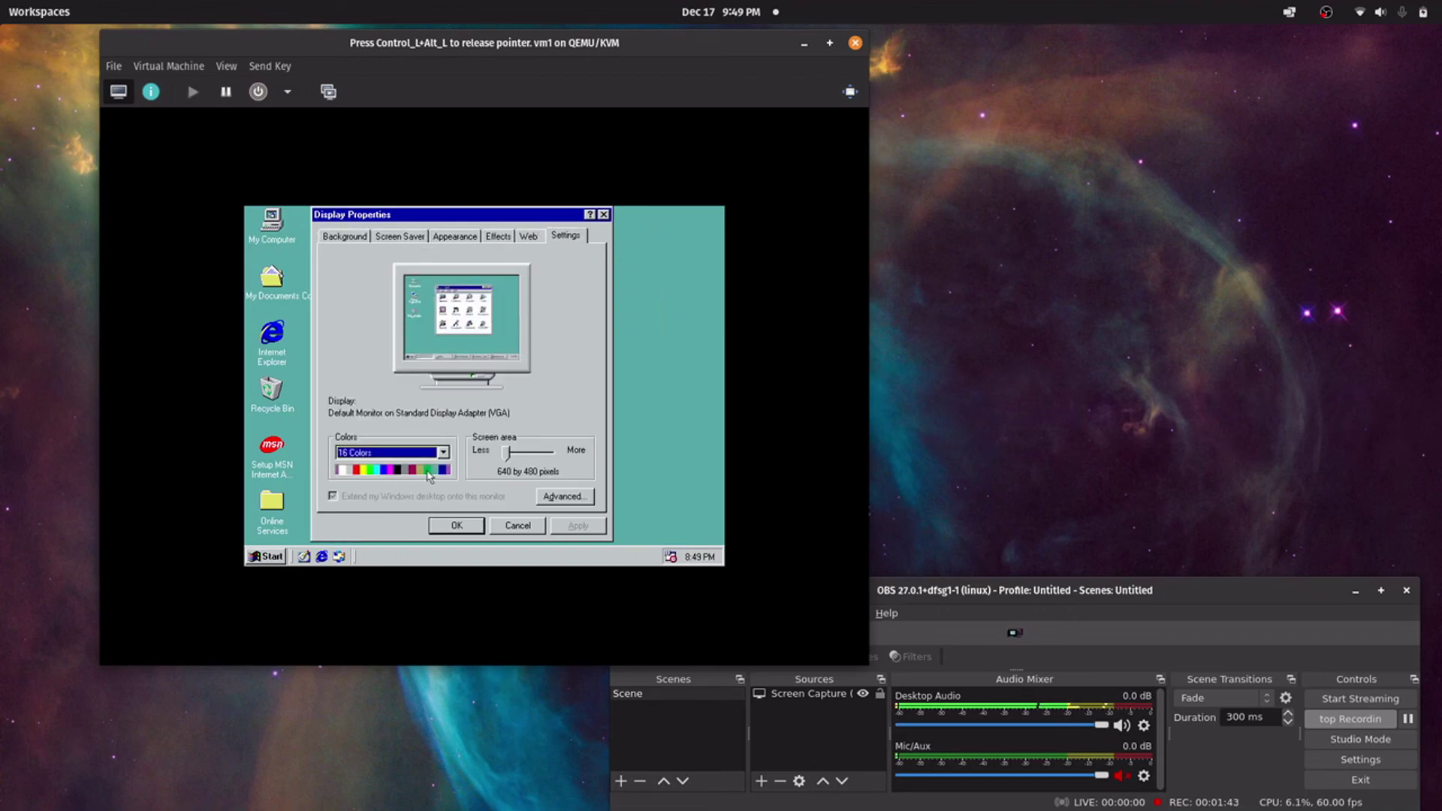
left_click(507, 452)
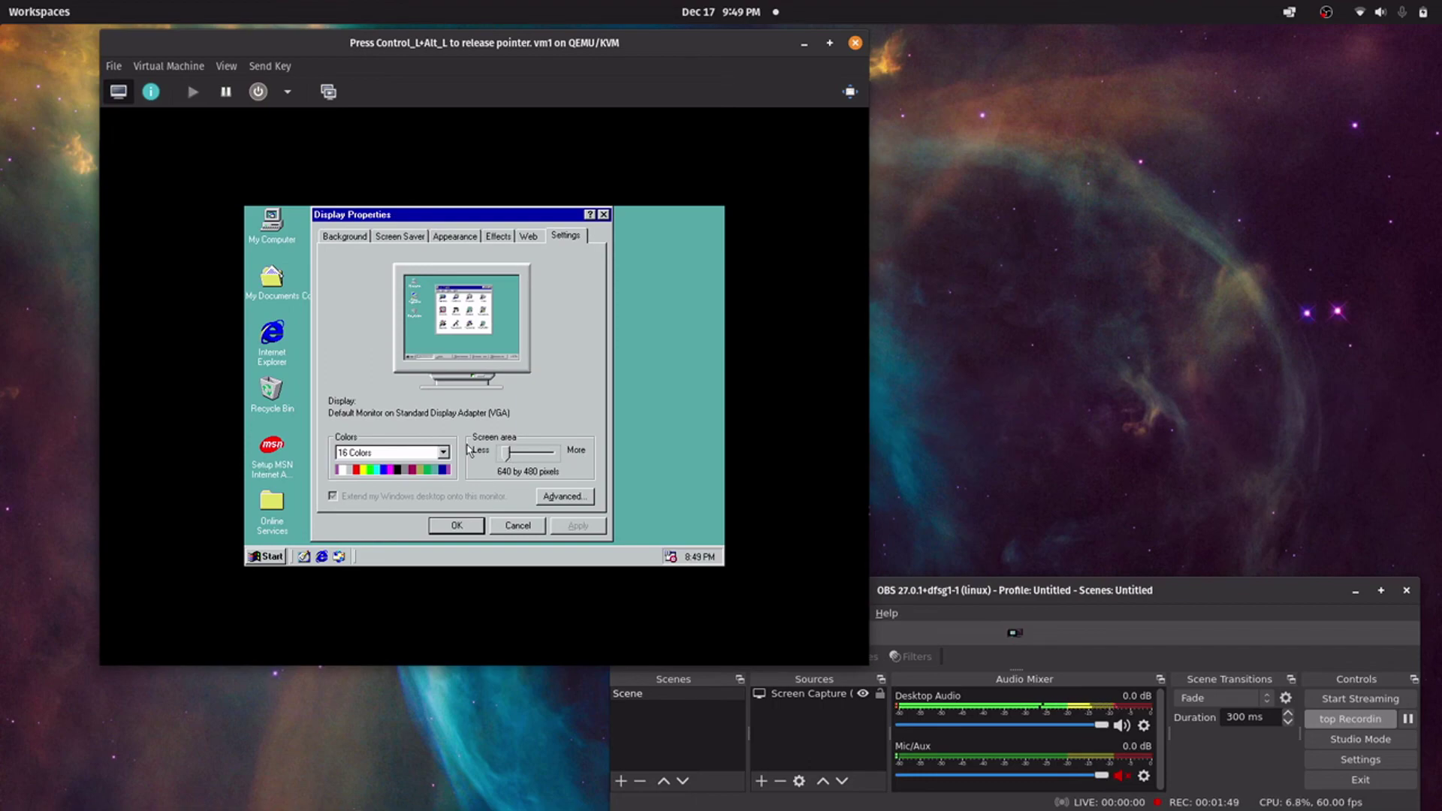
left_click(445, 454)
left_click(465, 490)
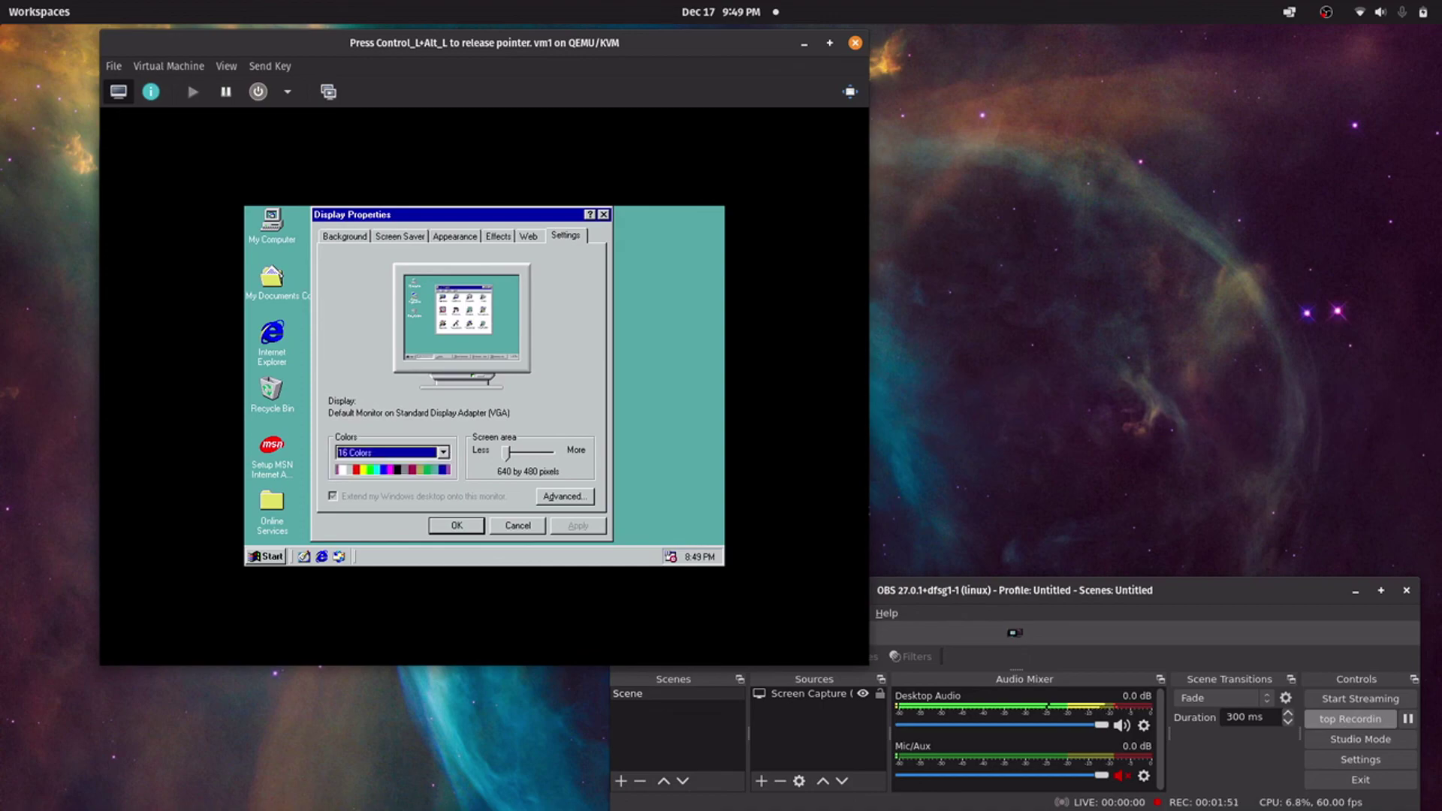
left_click(458, 525)
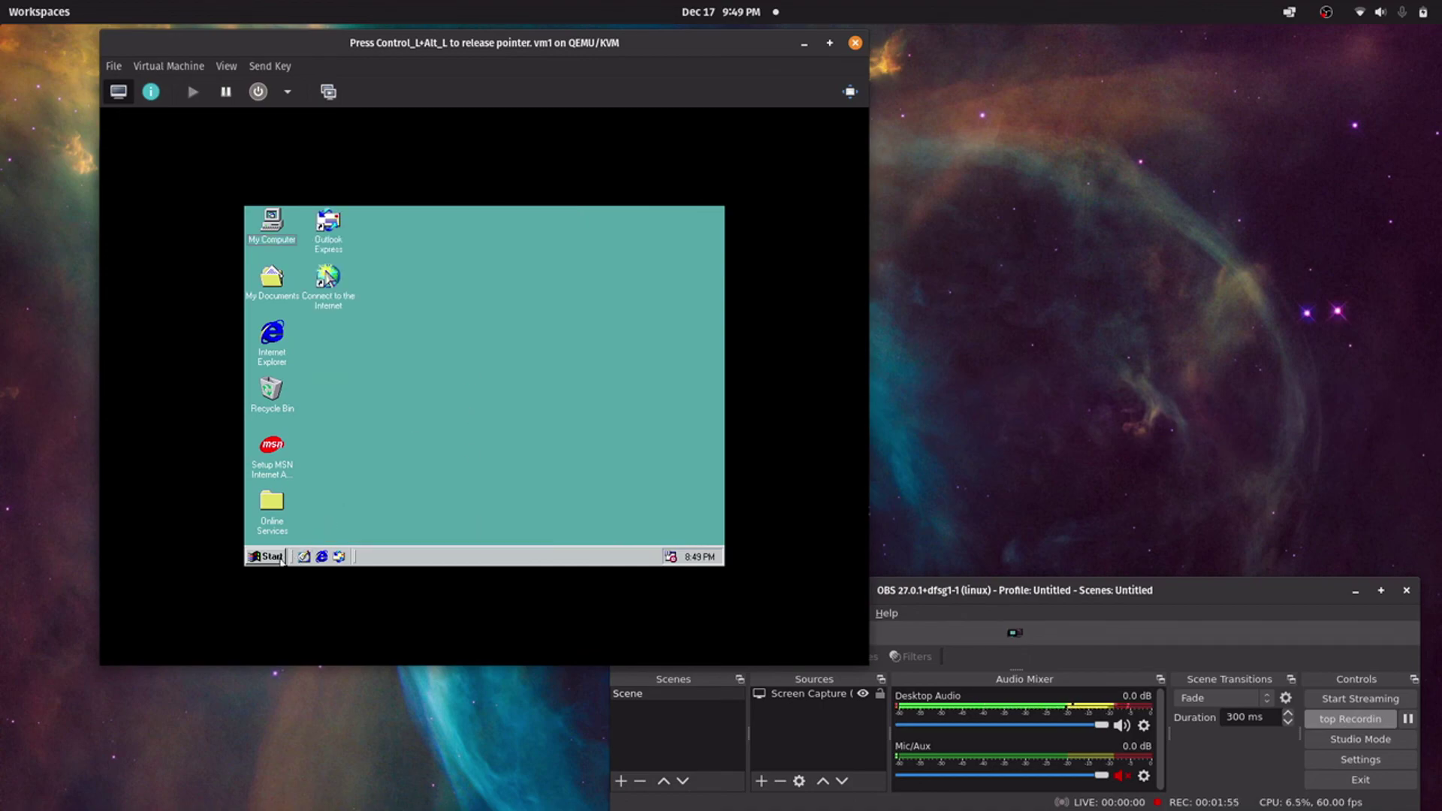
left_click(255, 559)
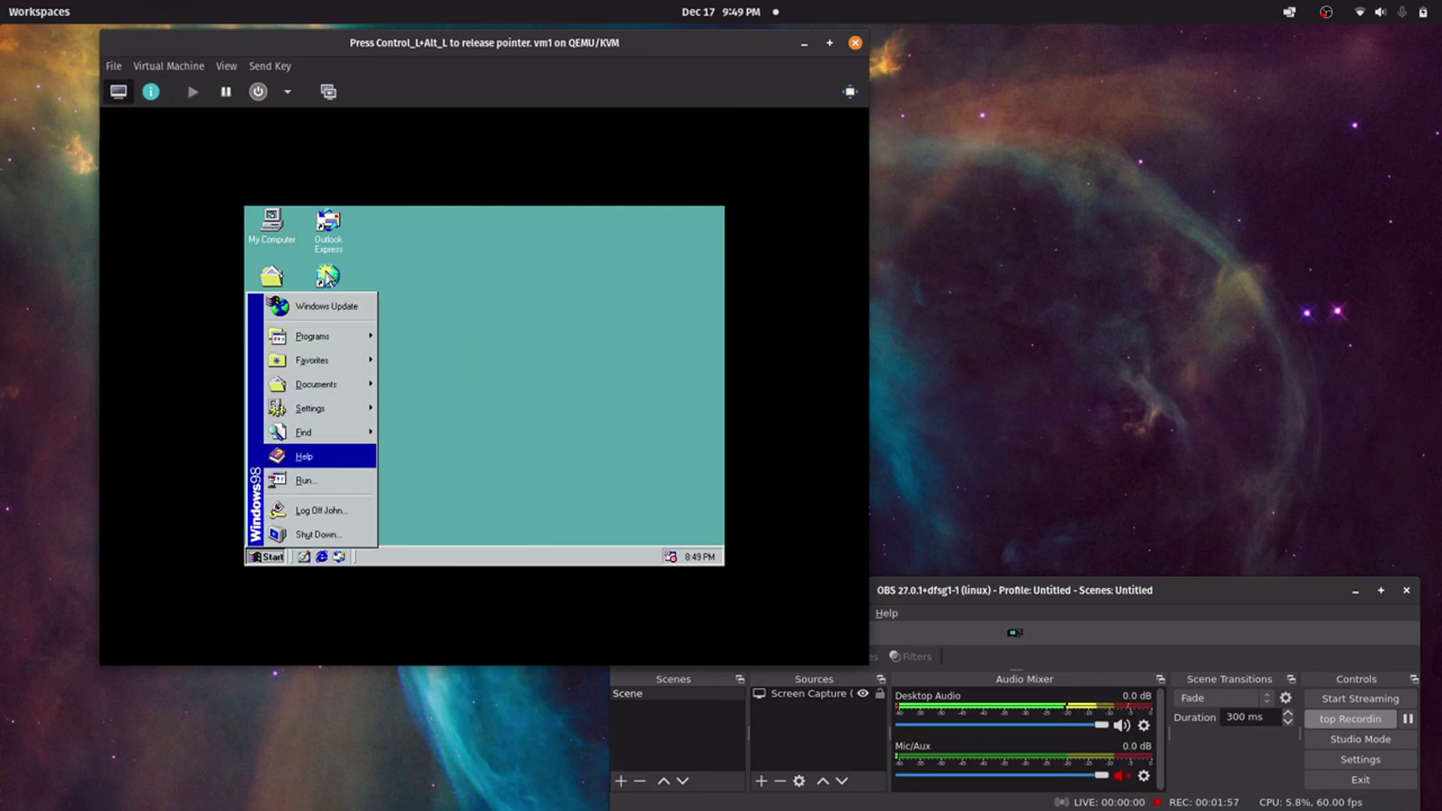
mouse_move(300, 412)
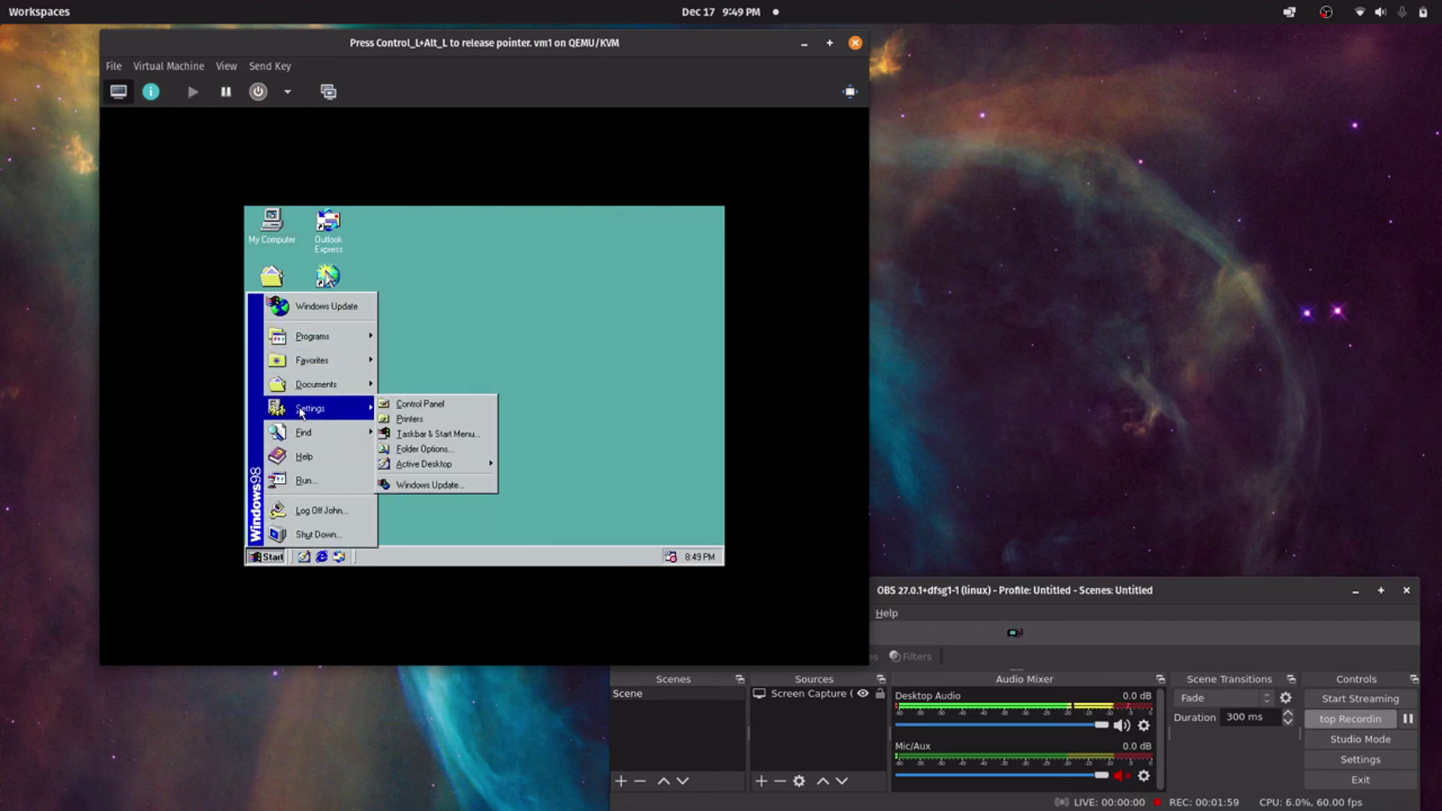
left_click(410, 403)
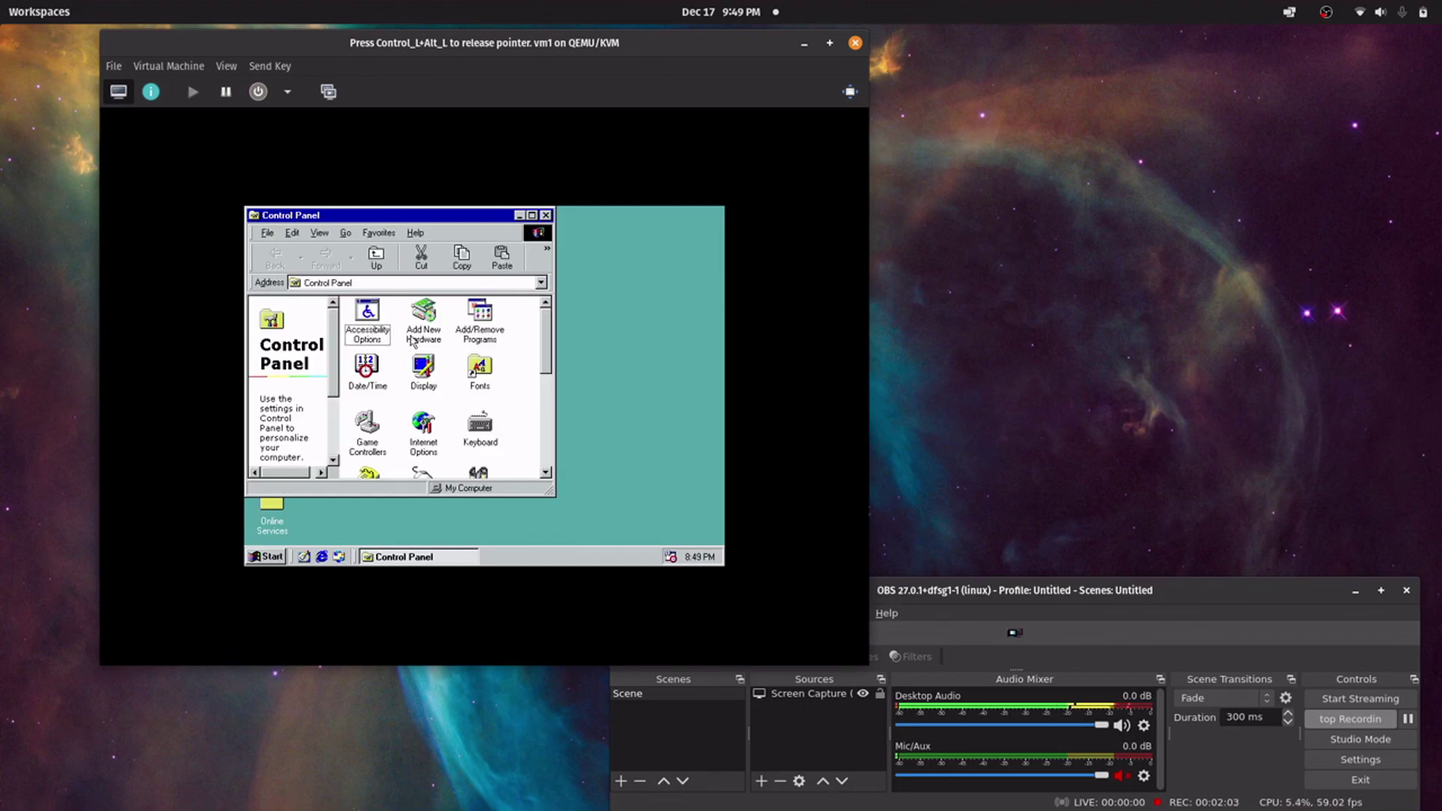
double_click(425, 368)
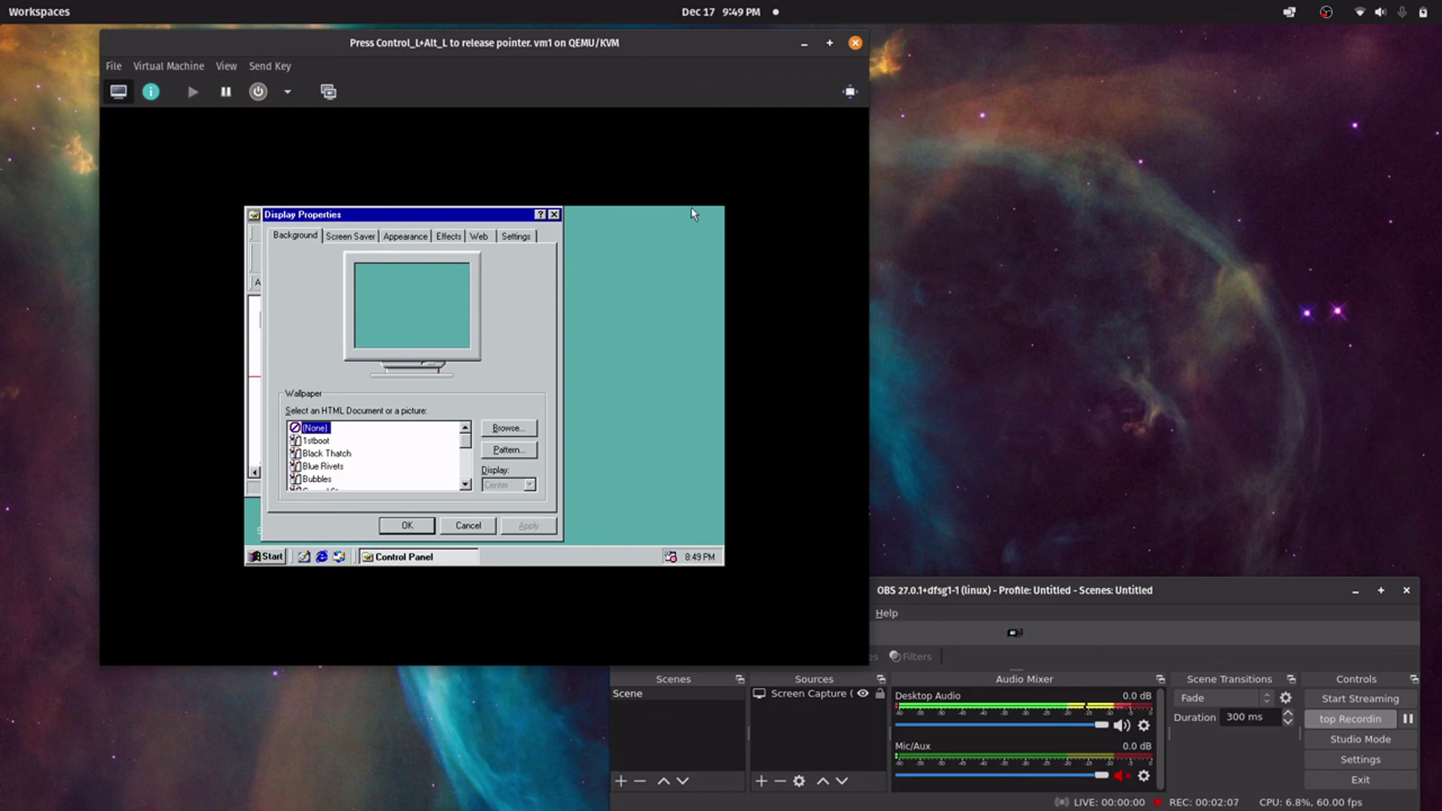
left_click(555, 215)
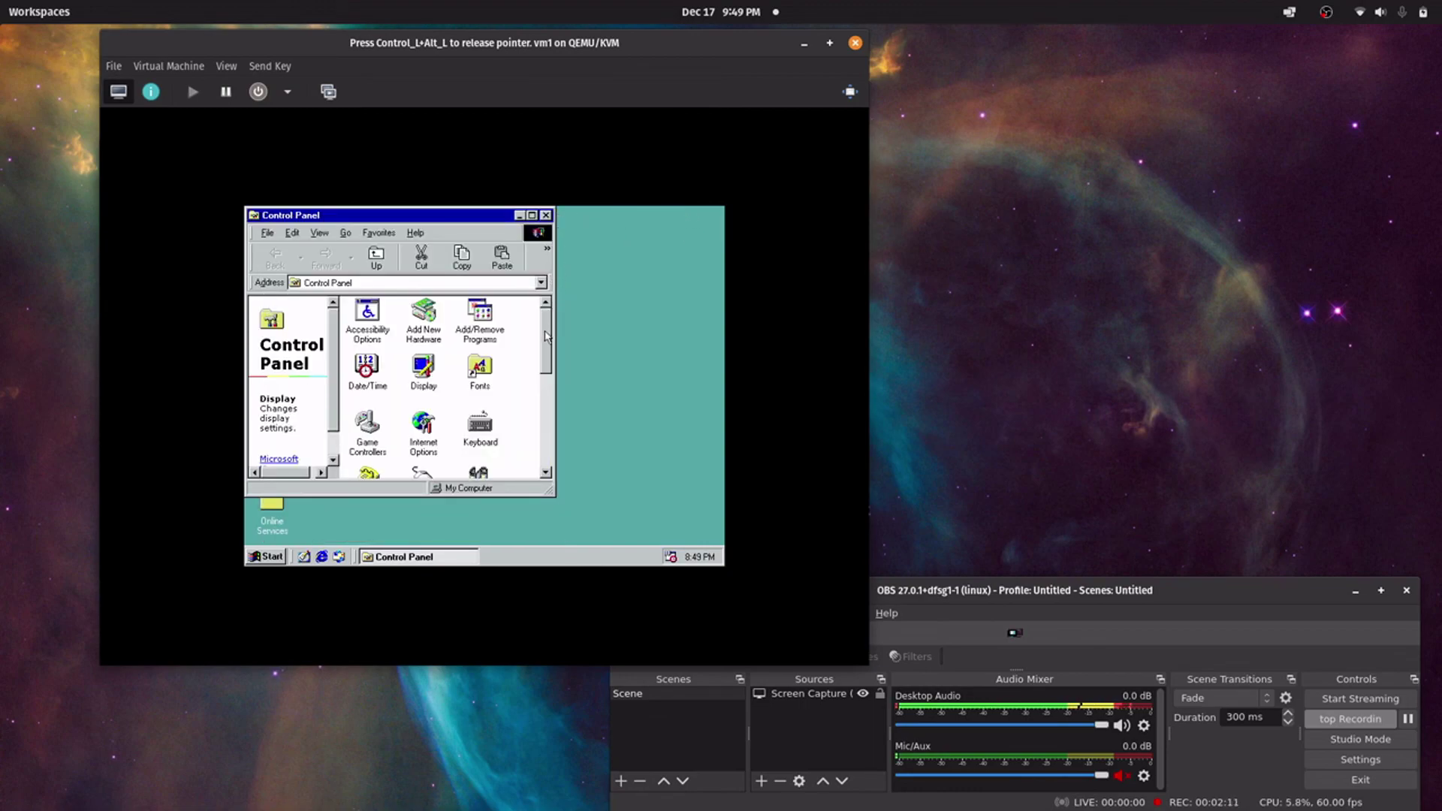
left_click_drag(546, 337, 547, 429)
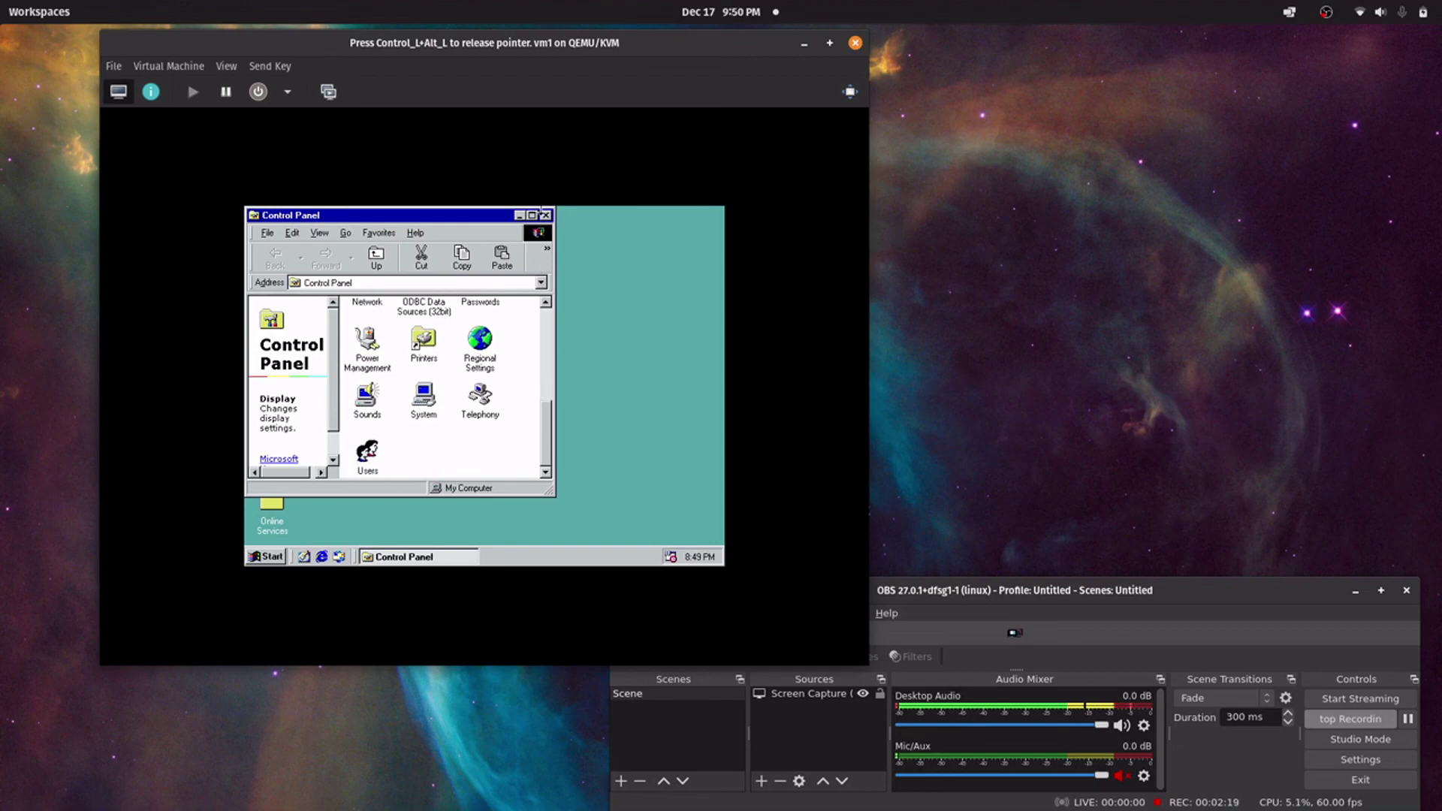
left_click(546, 215)
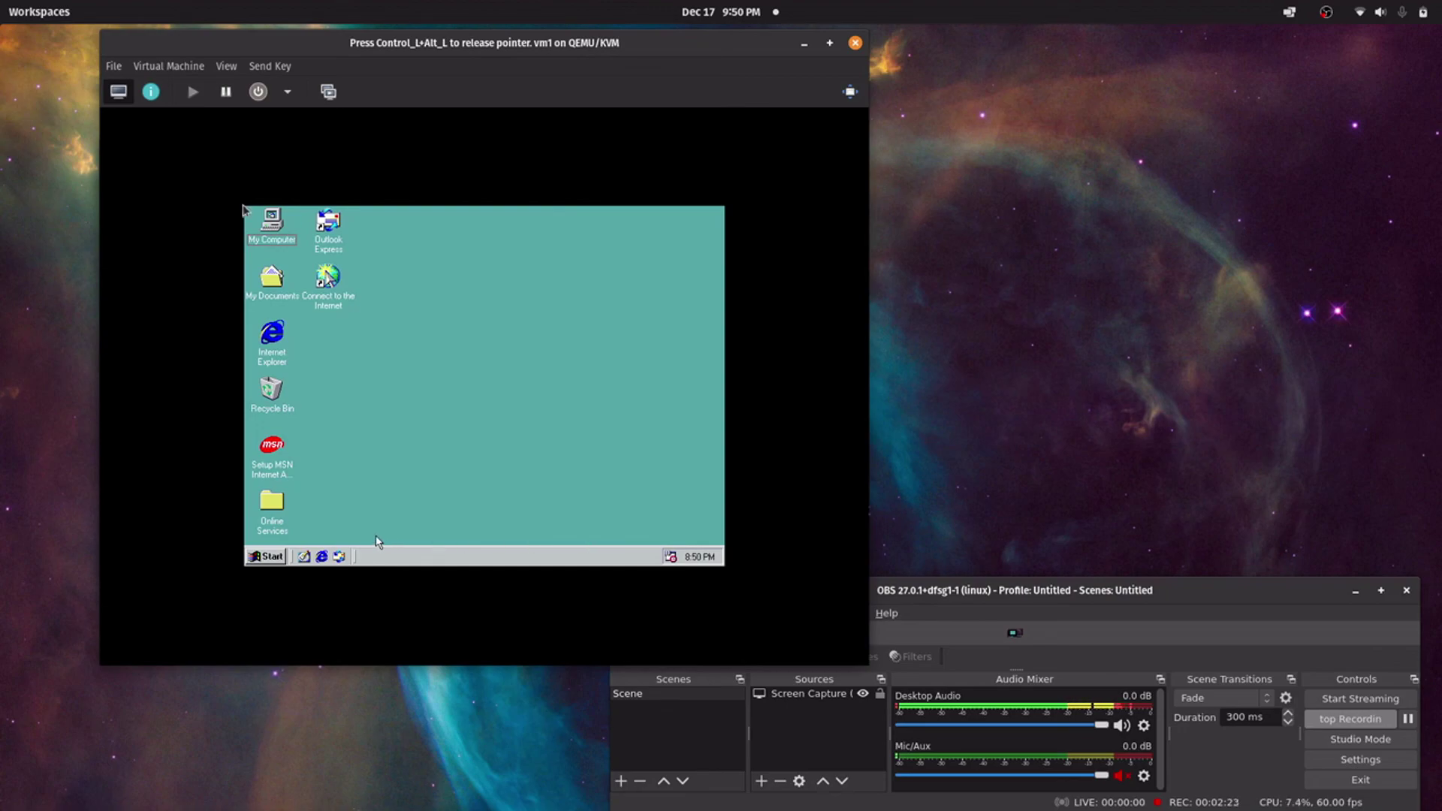
key("ctrl+alt")
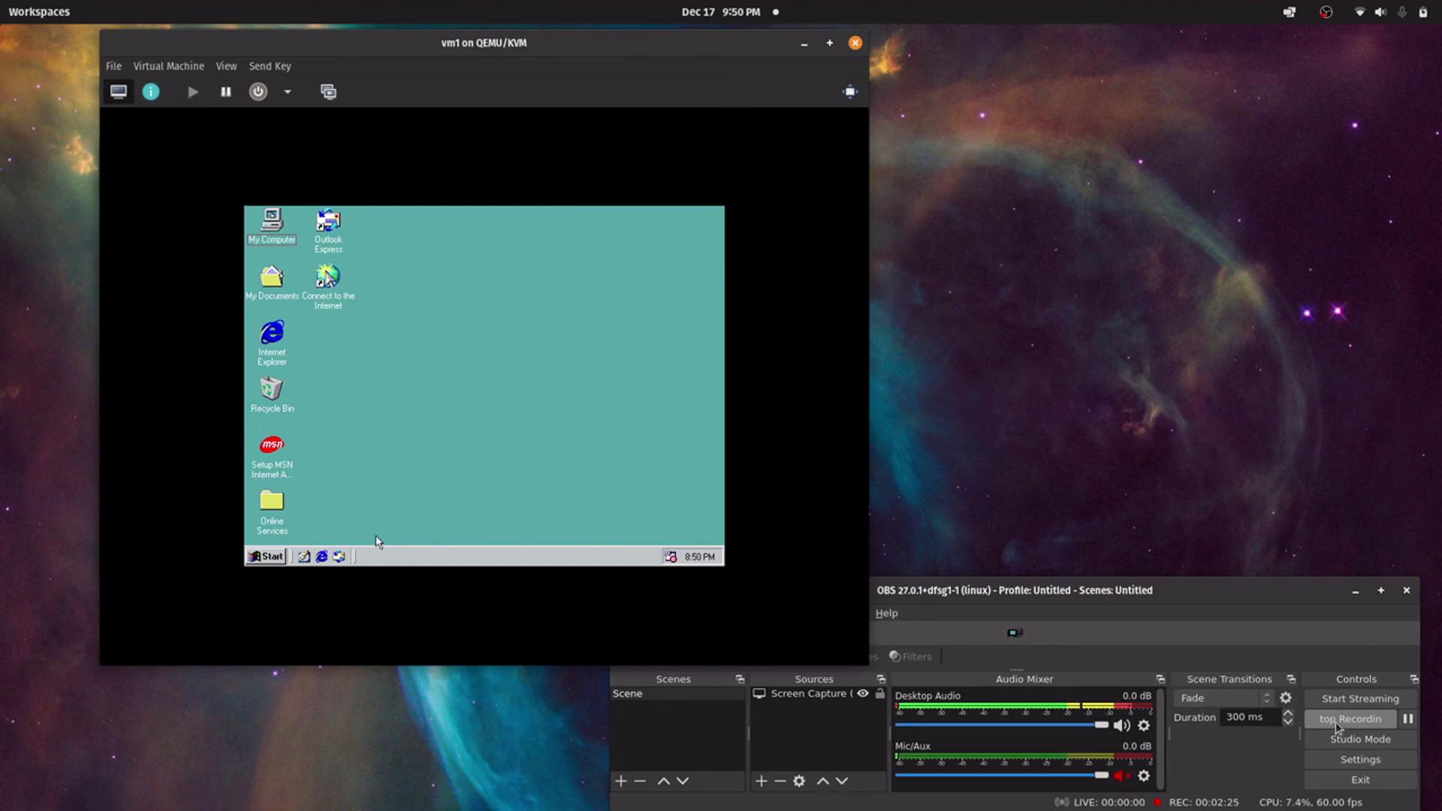